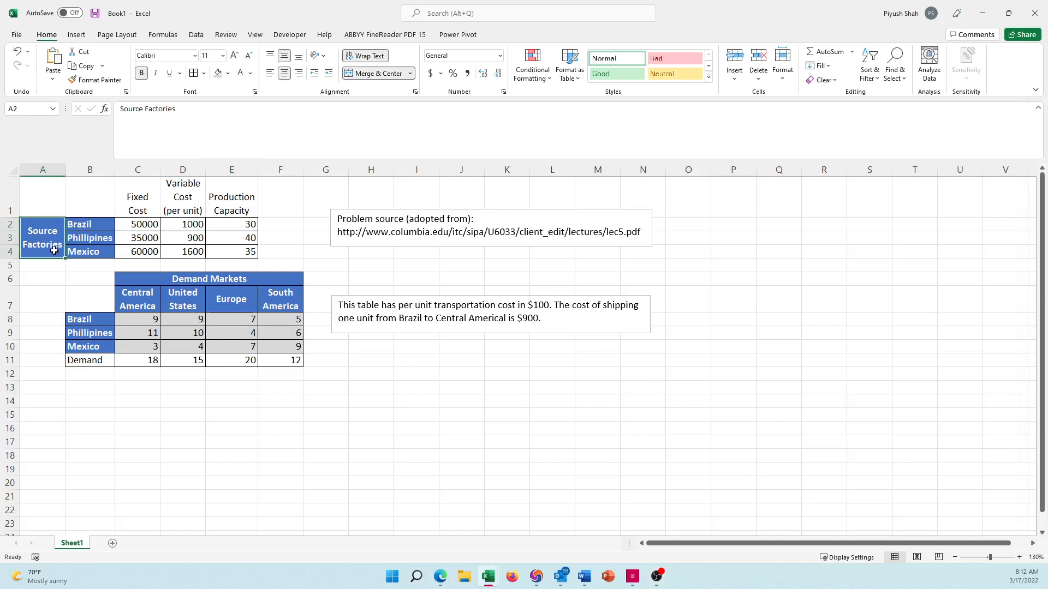
- Examine the source factories Brazil, Phillipines and Mexico and their fixed costs
key("Right")
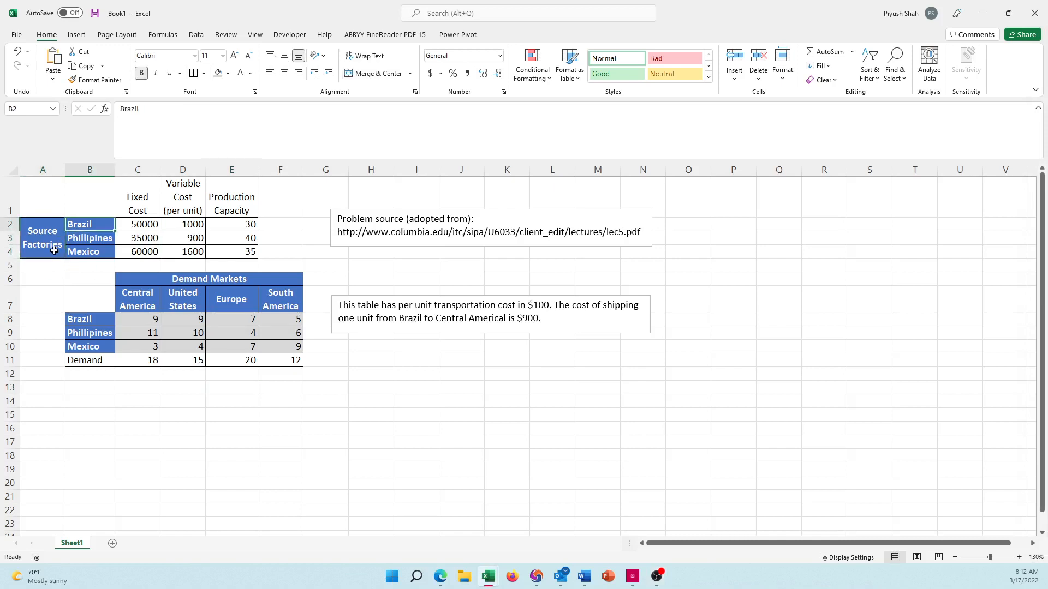
key("Down")
key("Down")
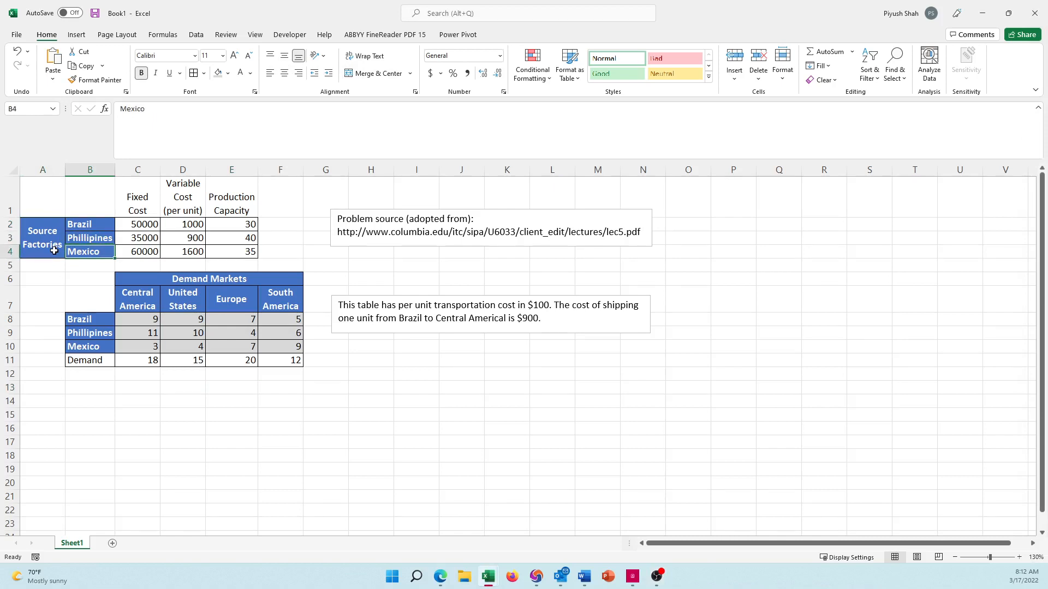
key("Up")
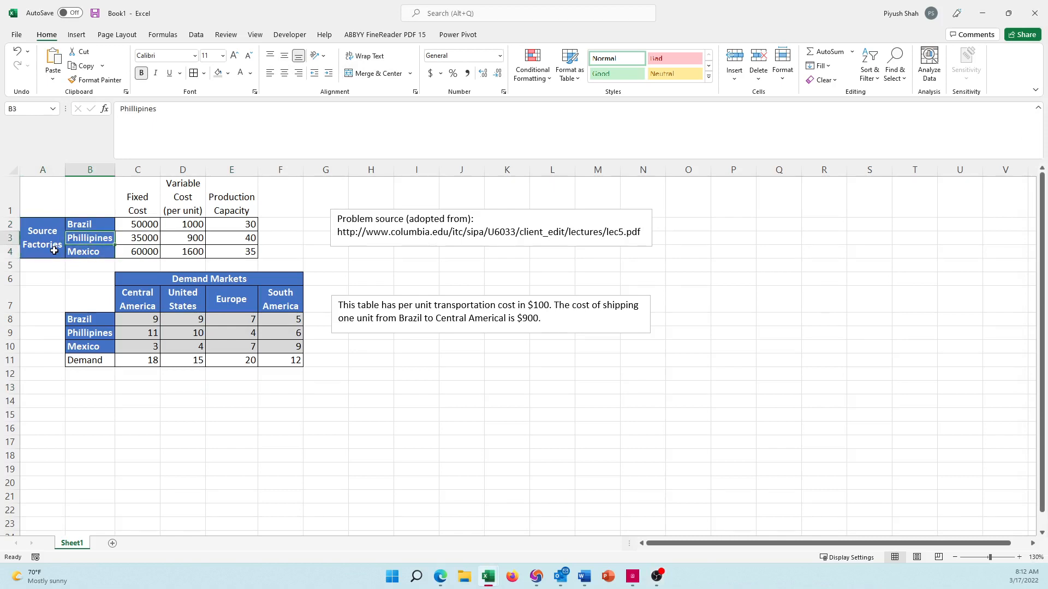
key("Right")
key("Up")
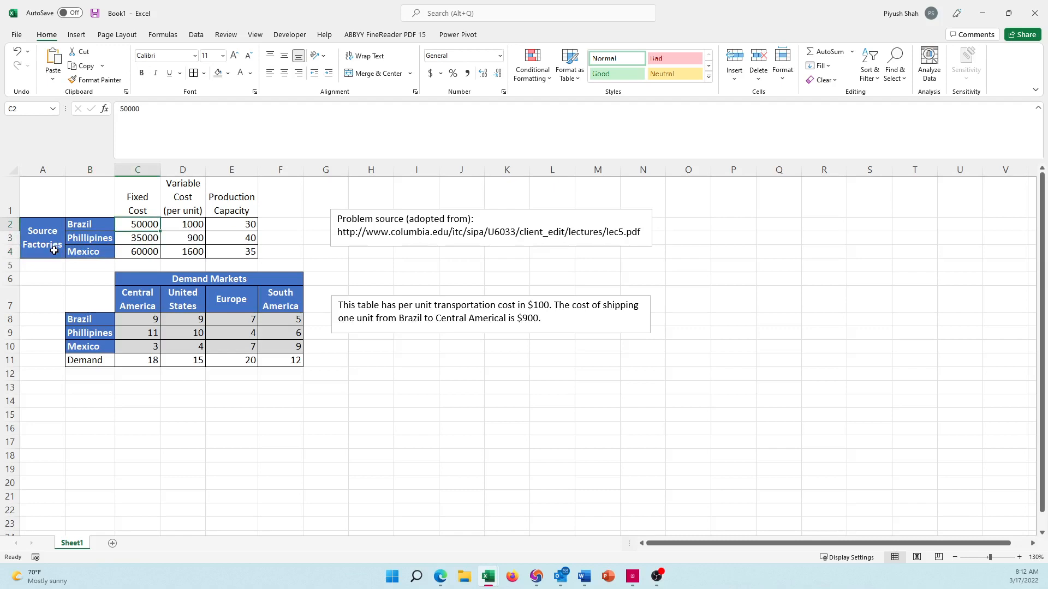
key("Down")
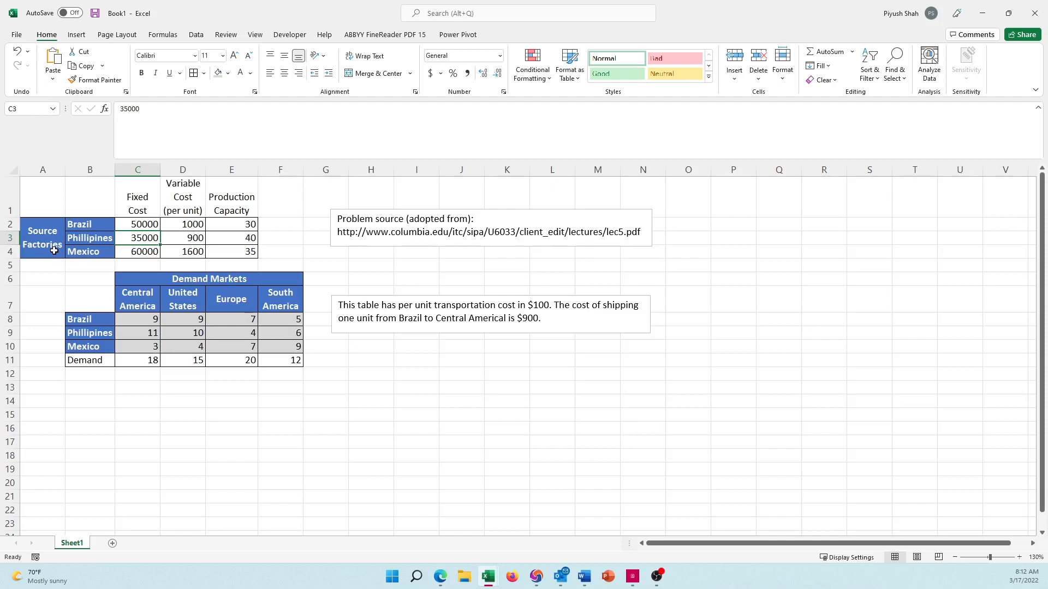
key("Down")
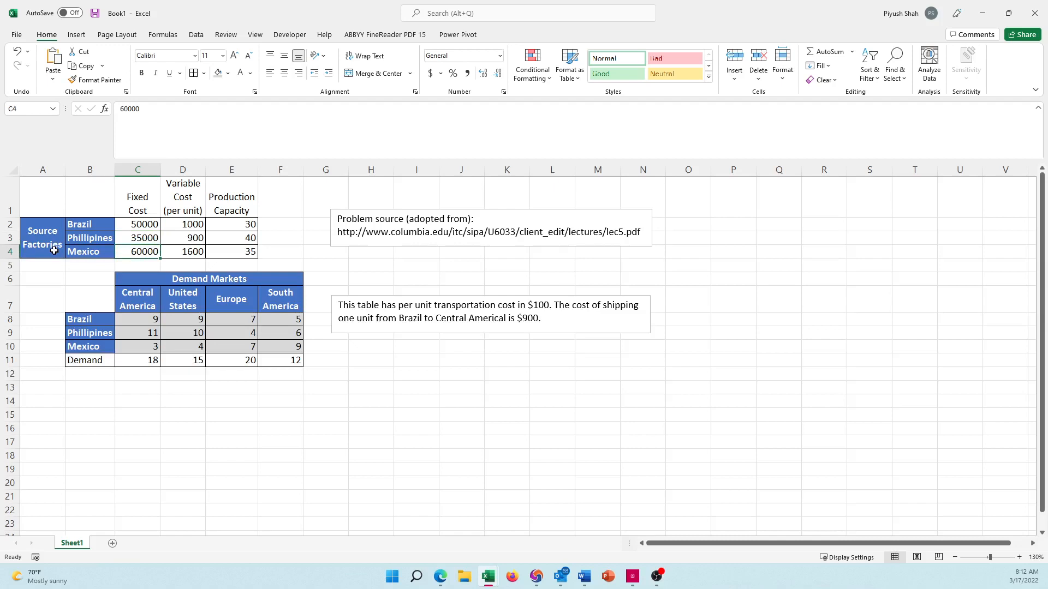
key("Up")
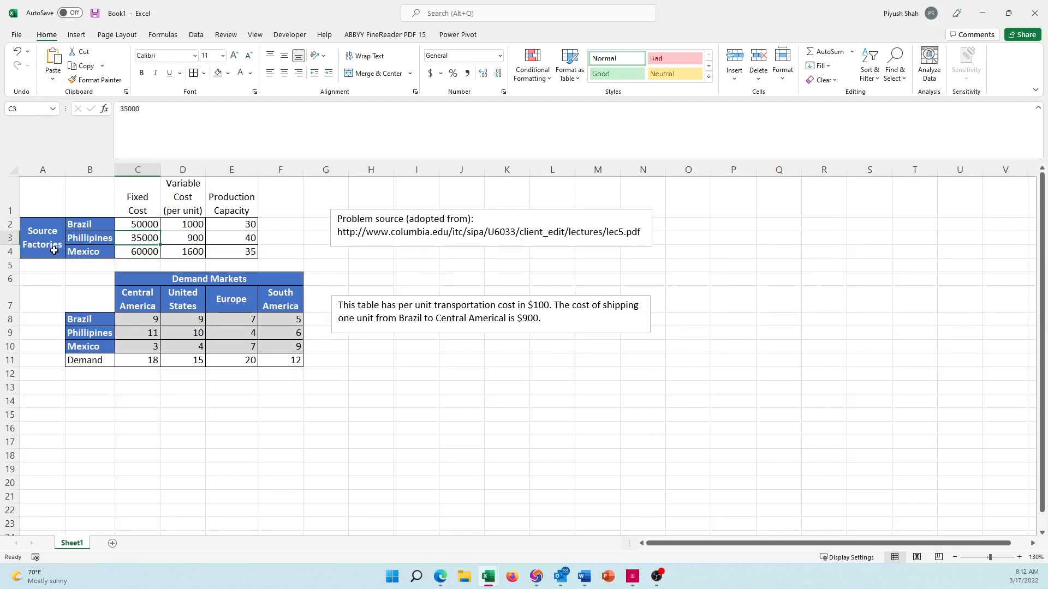
- Examine the variable cost per unit and the production capacity of each source factory
key("Up")
key("Right")
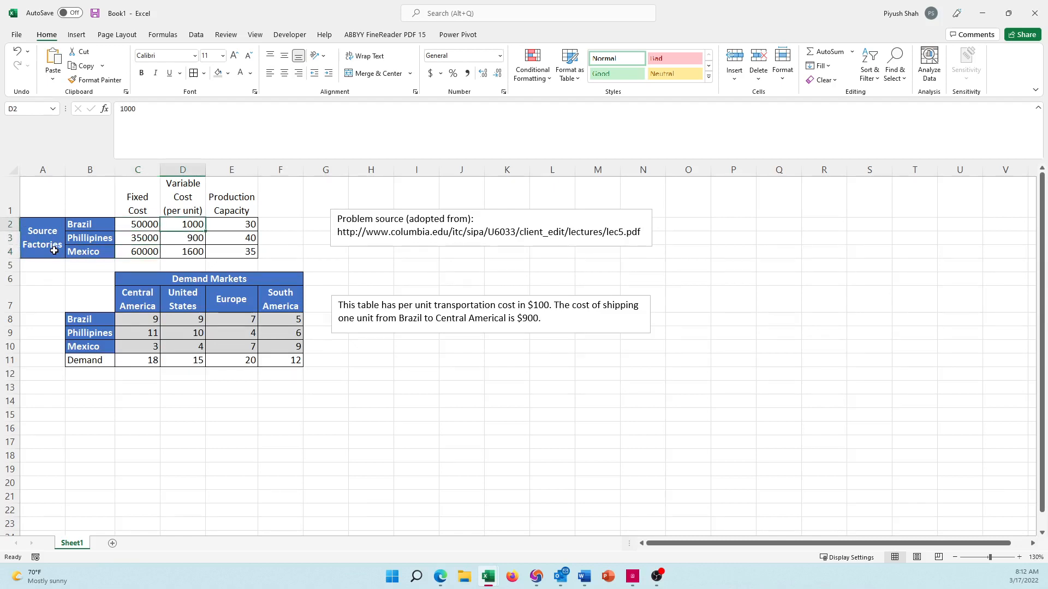
key("Down")
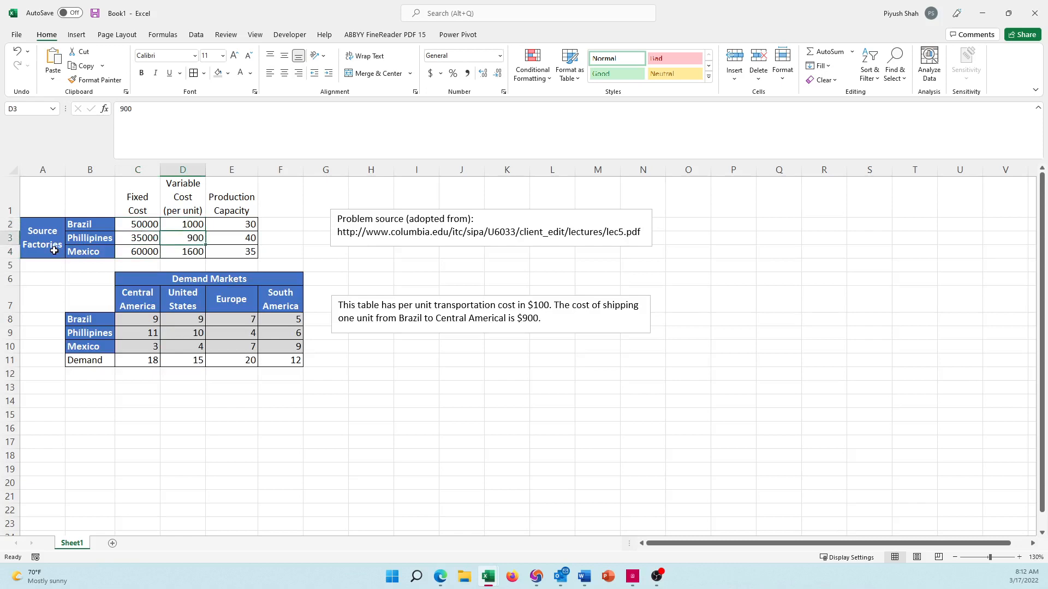
key("Down")
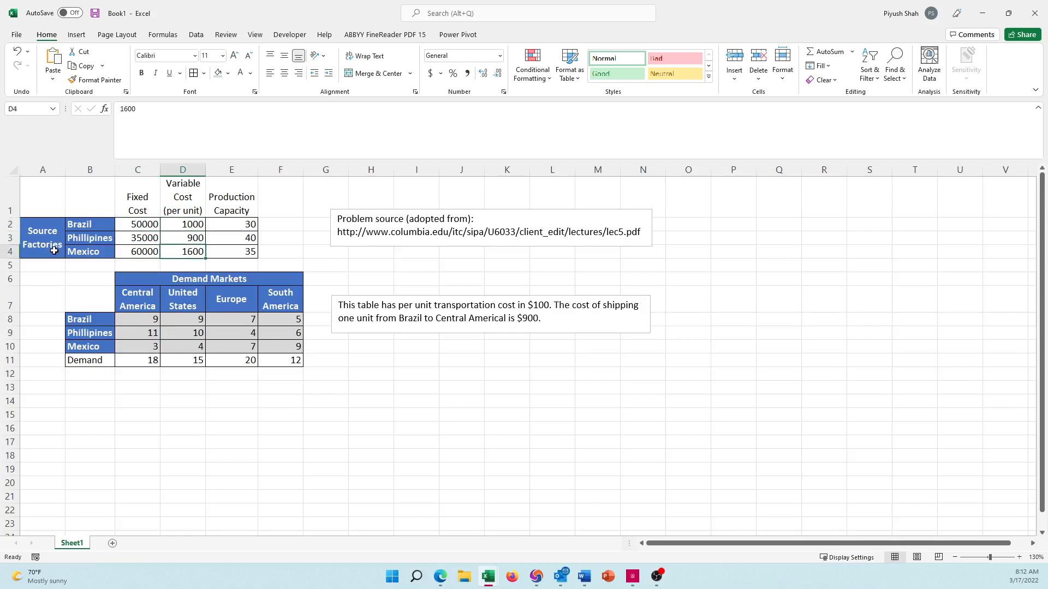
key("Right")
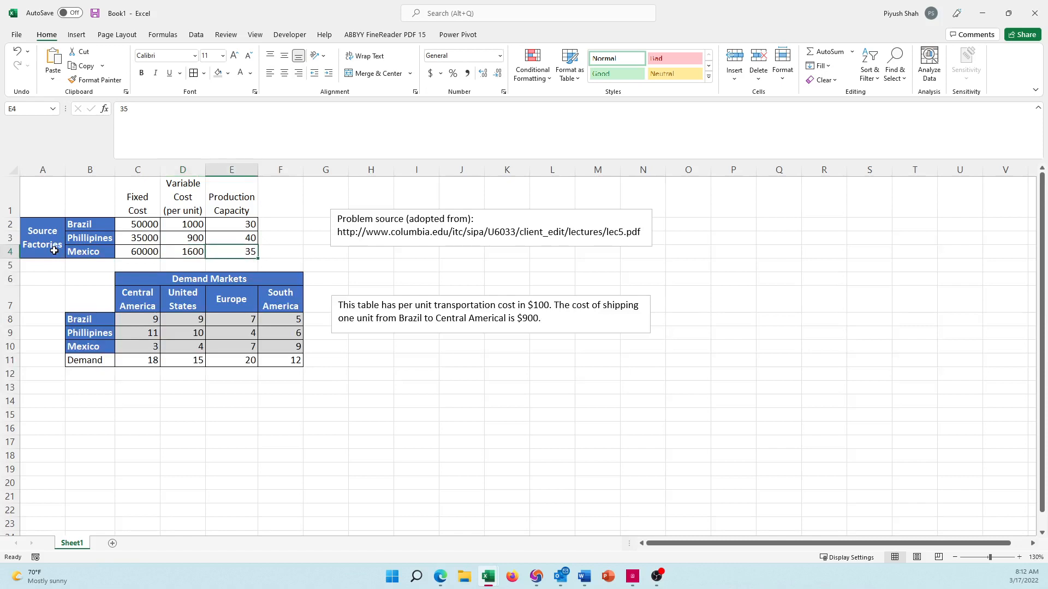
key("Up")
key("Up")
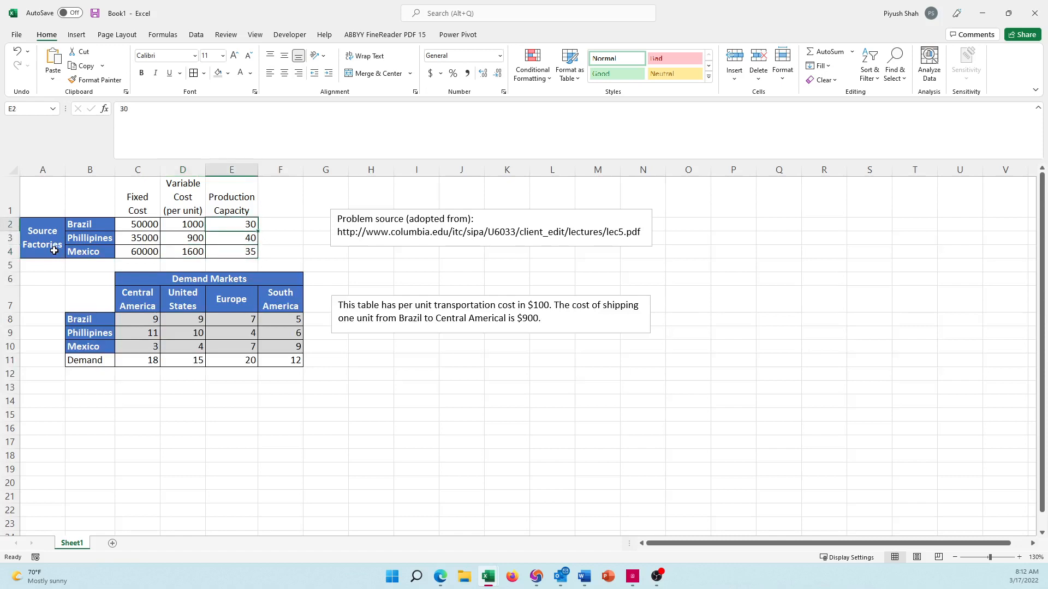
key("Down")
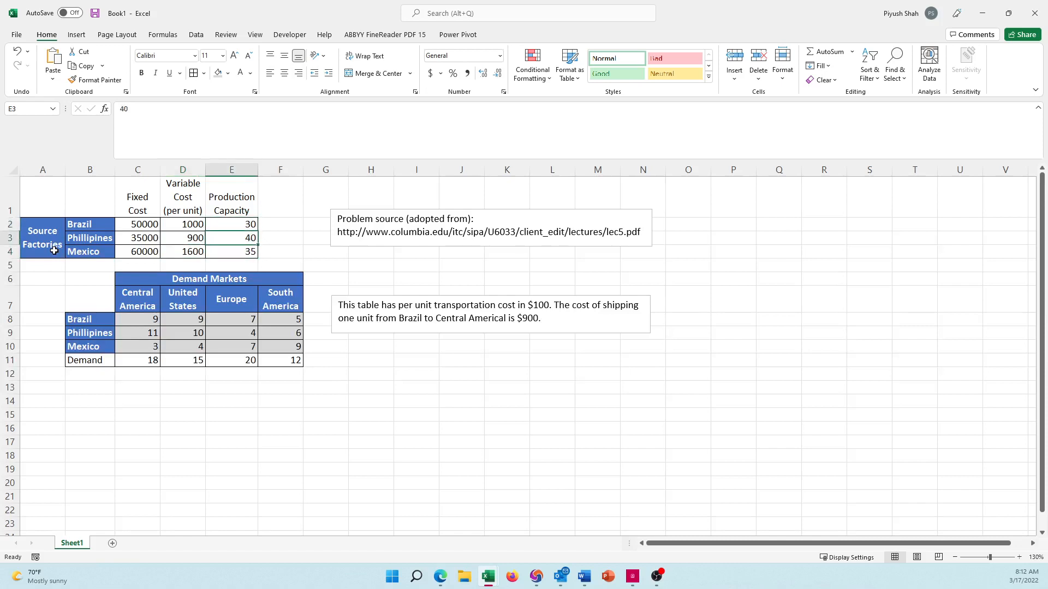
- Examine the demand markets and the per-unit transportation costs from each factory to each market
key("Down")
key("Down")
key("Down")
key("Down")
key("Down")
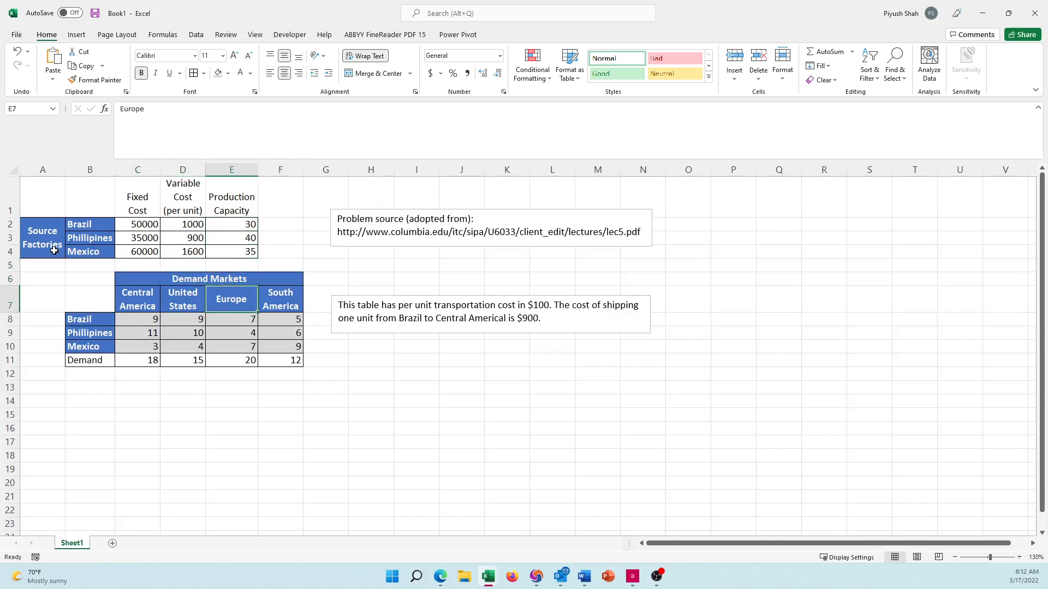
key("Left")
key("Left")
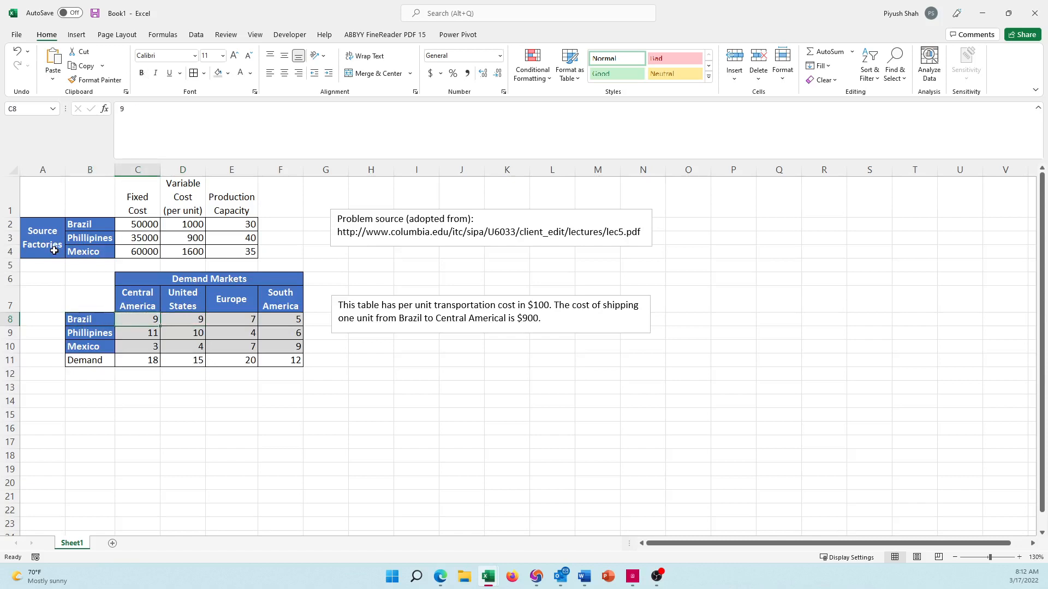
key("Up")
key("Down")
key("Down")
key("Right")
key("Right")
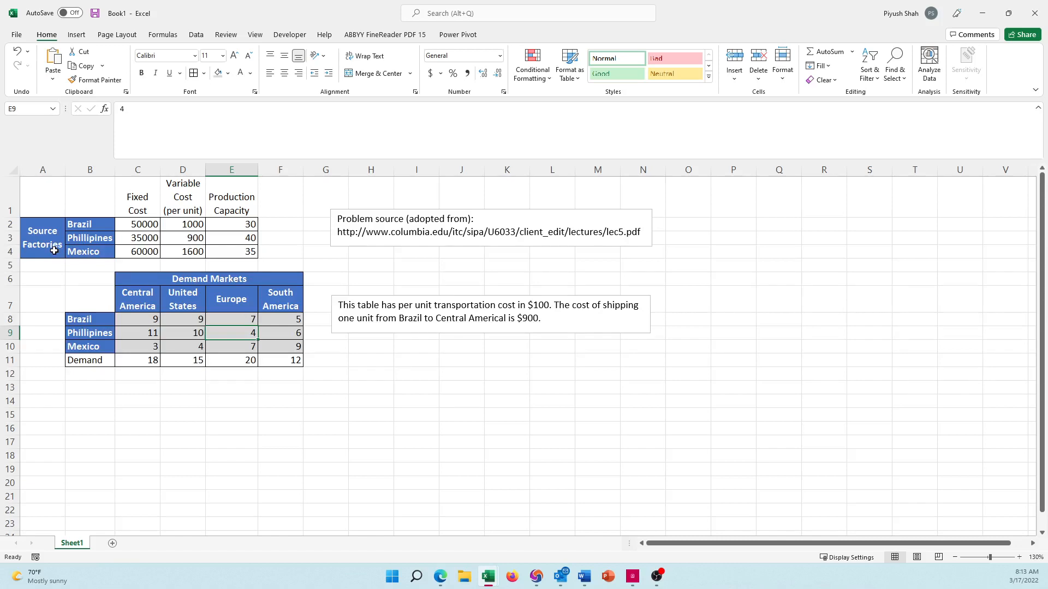
- Enter the label "Total demand" in cell A13, below the transportation cost table
key("Down")
key("Down")
key("Down")
key("Down")
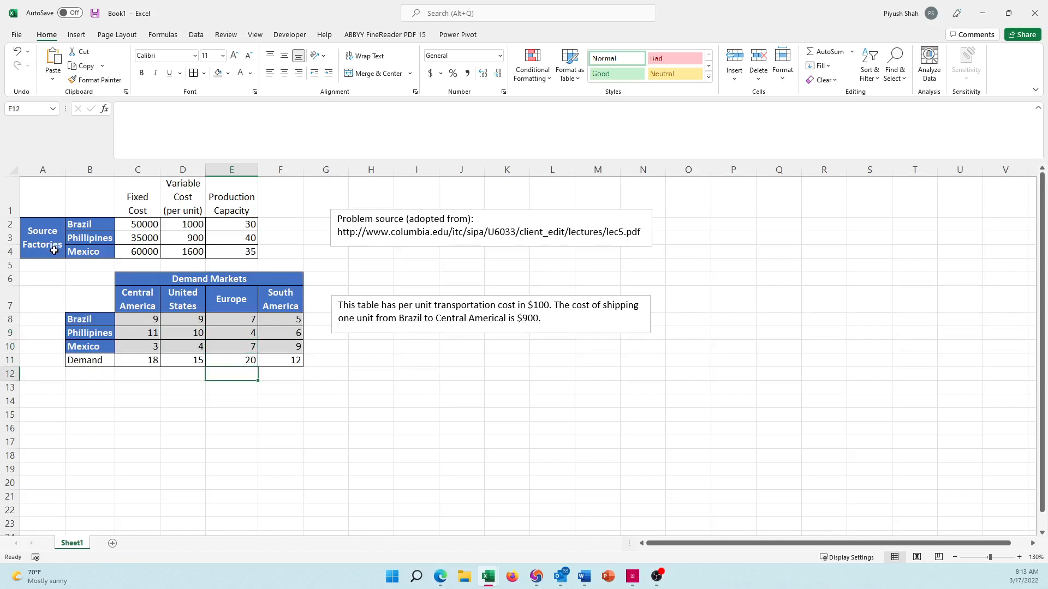
key("Left")
key("Left")
key("Left")
key("Left")
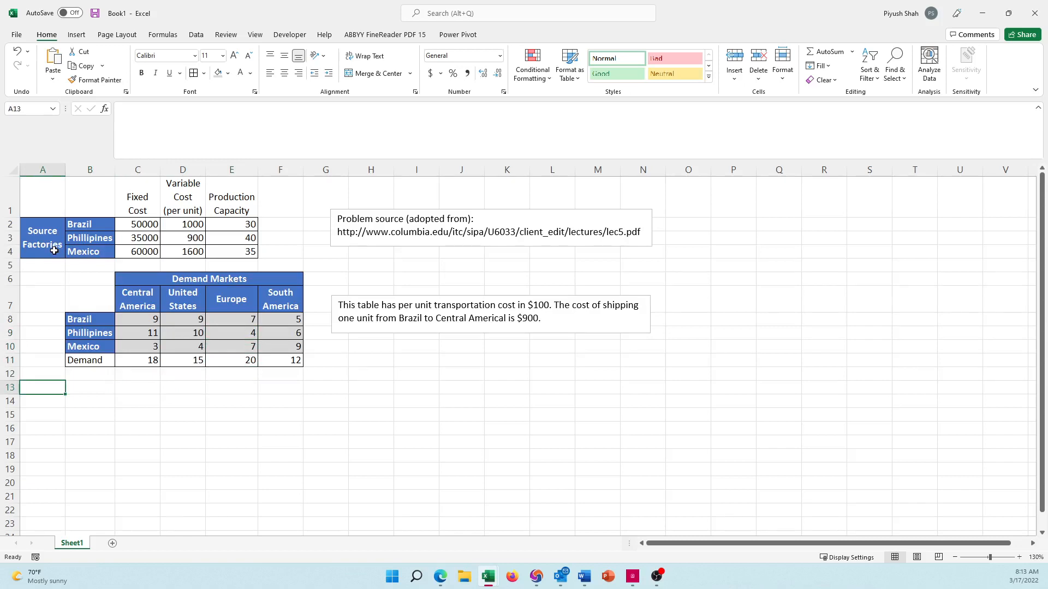
type("Total ")
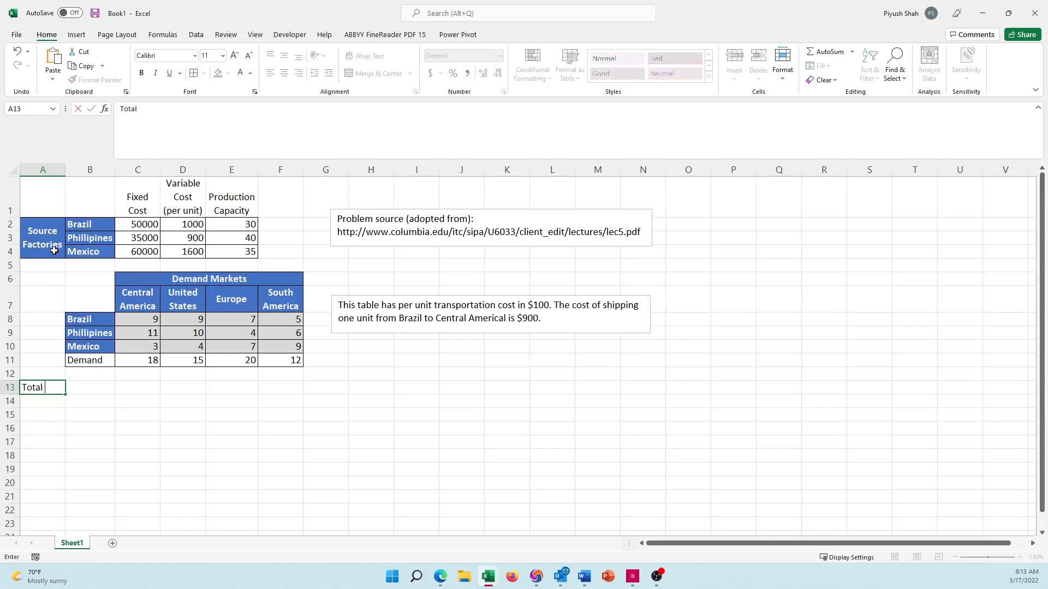
type("demand")
key("Tab")
- Calculate the total demand in cell C13 as the SUM of the Demand row, C11:F11
key("Tab")
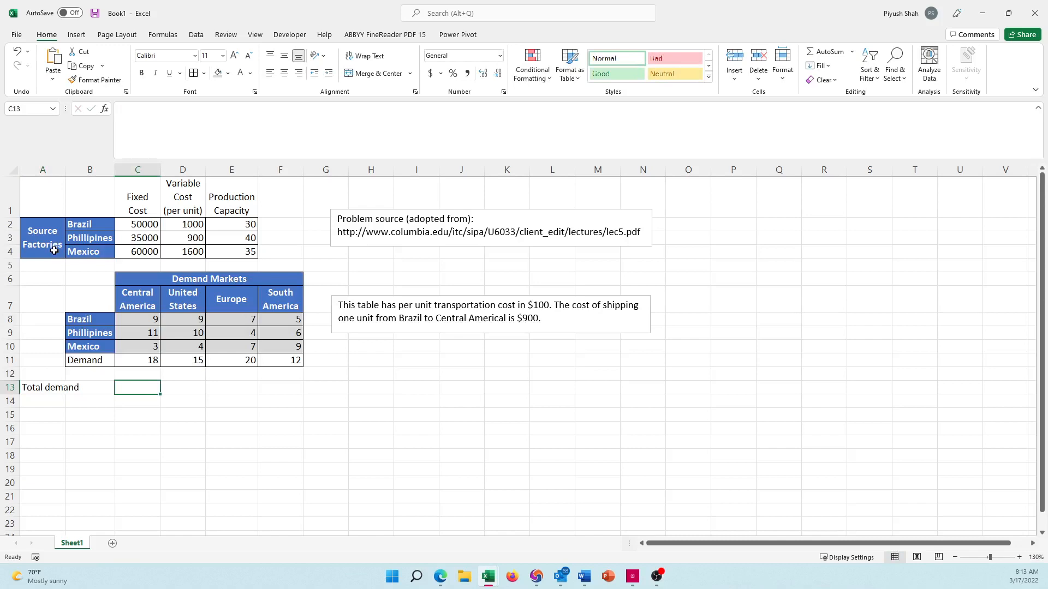
type("=sum(")
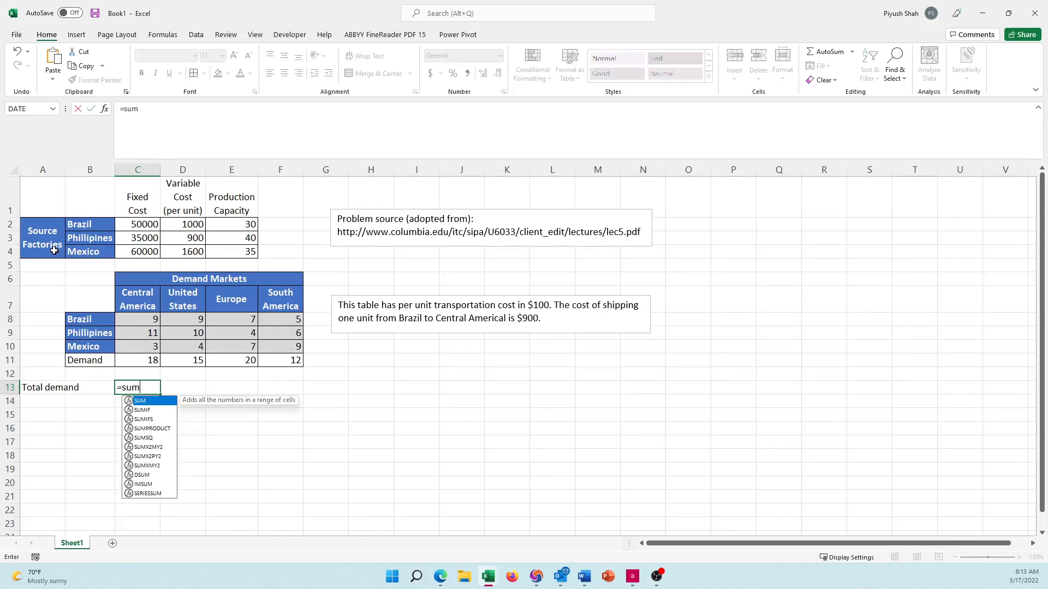
key("Up")
key("Up")
key("shift+Right")
key("shift+Right")
key("shift+Right")
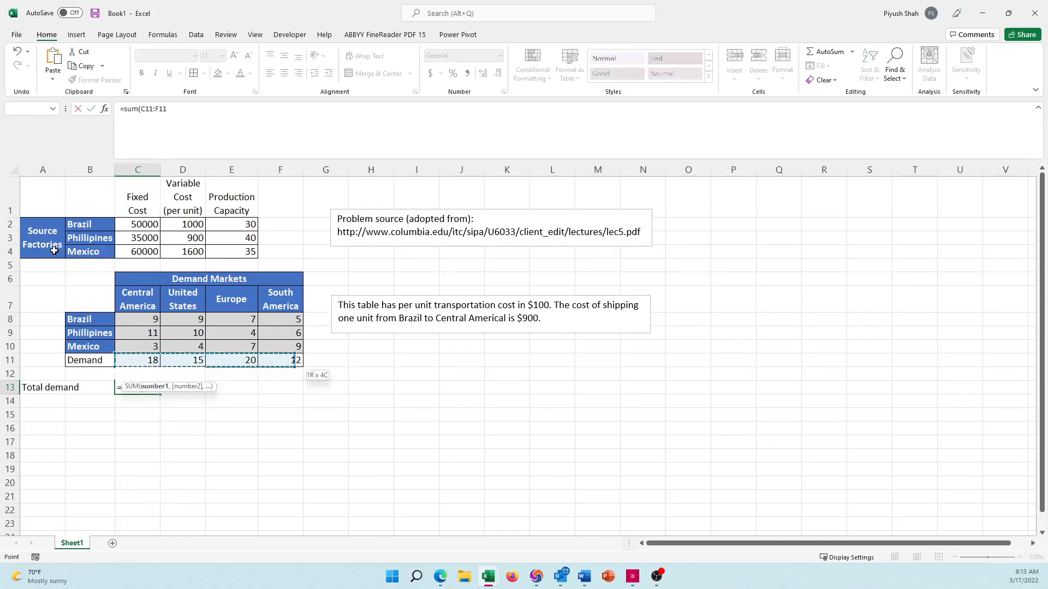
key("Return")
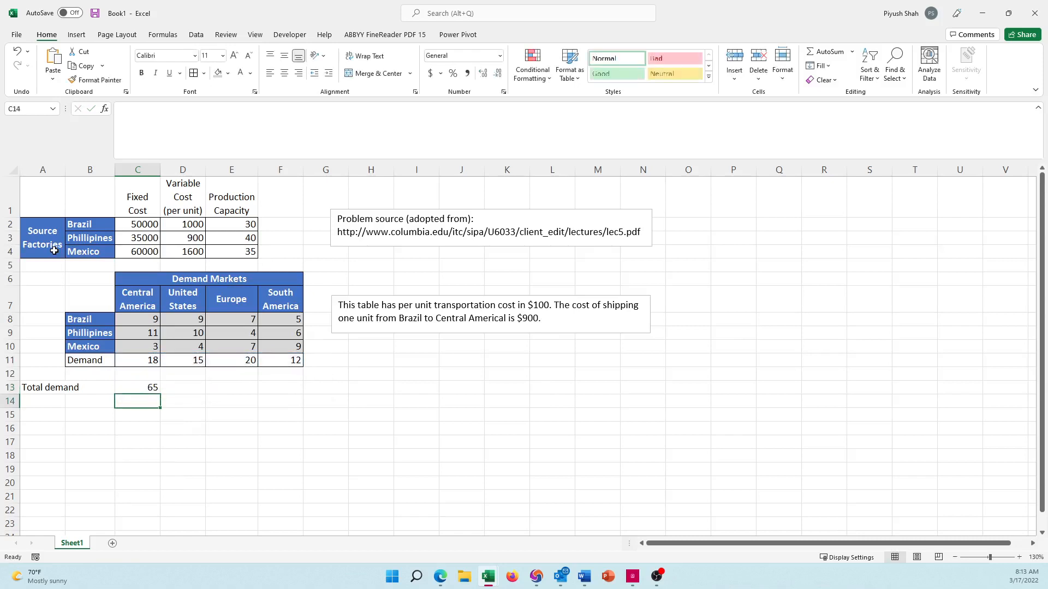
- Enter the label "Total capacity" in cell A14, under the total demand label
key("Left")
key("Left")
type("Total")
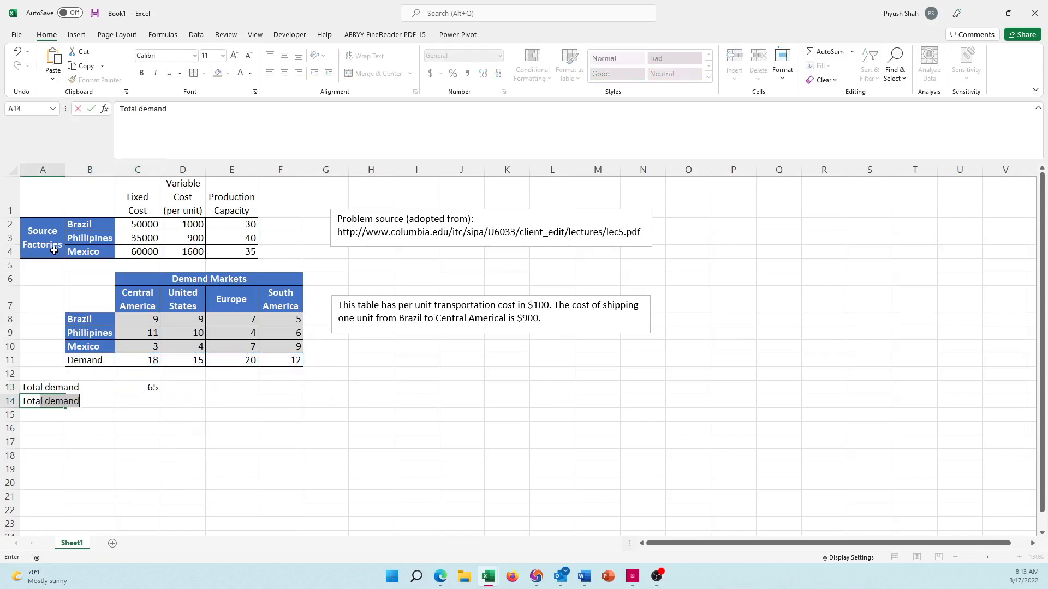
type(" capacity")
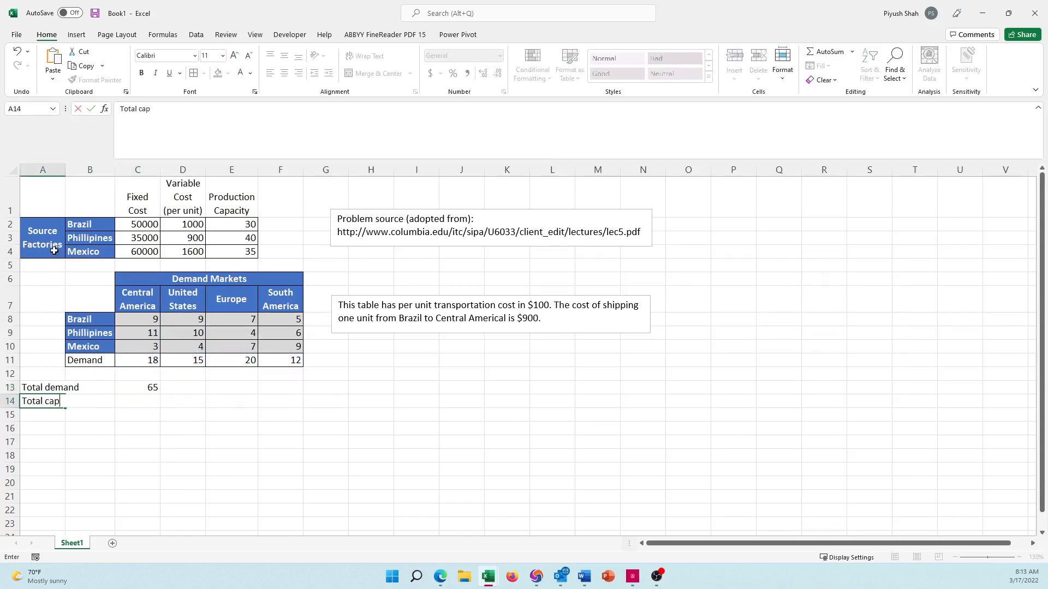
key("Right")
- Calculate the total capacity in cell C14 as the SUM of the production capacities in E2:E4
key("Right")
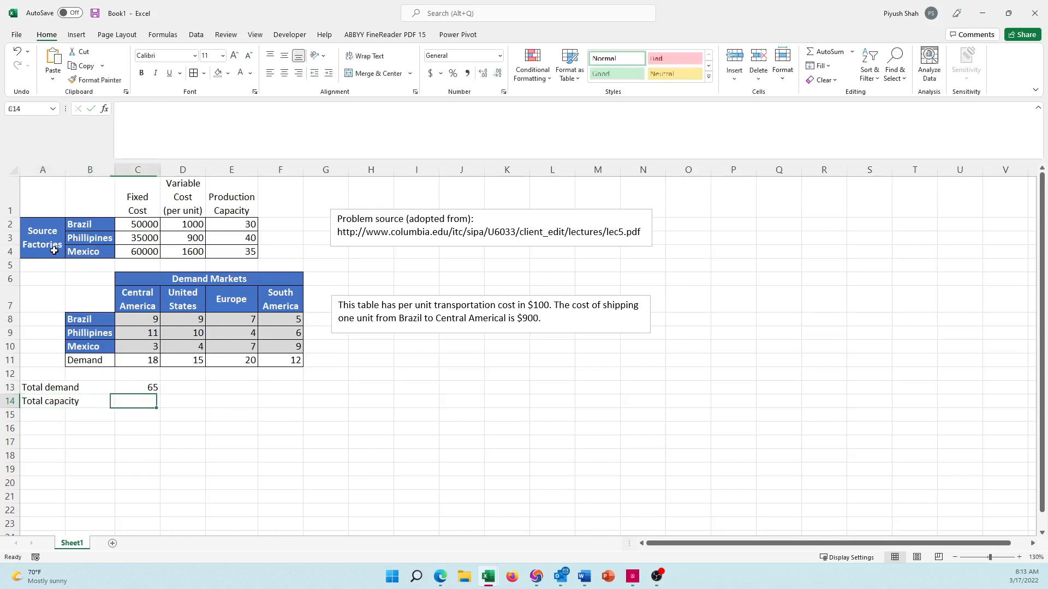
type("=")
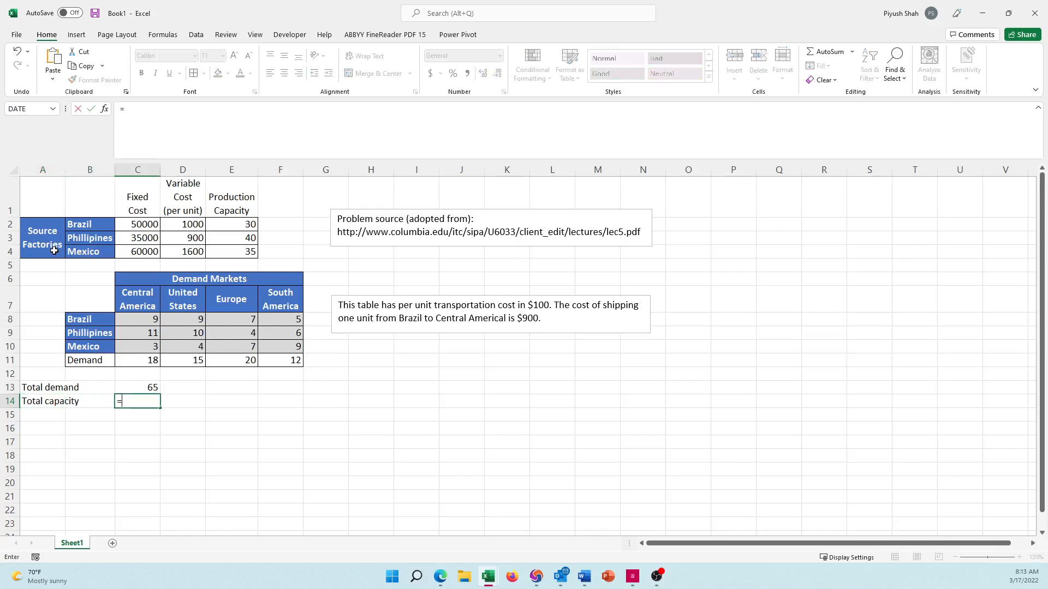
type("sum(")
key("Right")
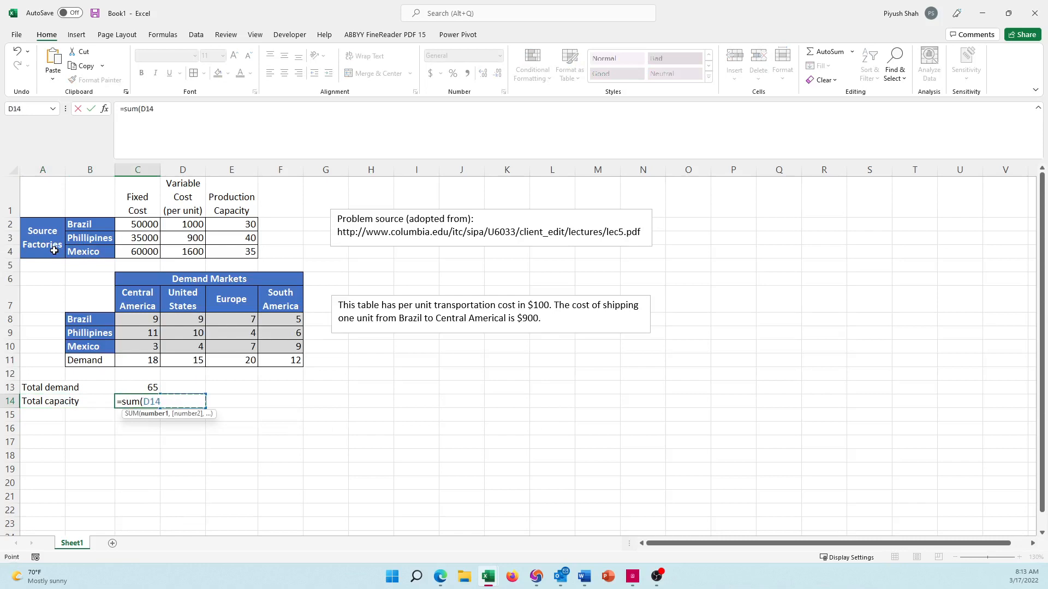
key("Up")
key("Up")
key("Up")
key("Up")
key("Up")
key("Up")
key("Up")
key("Up")
key("Up")
key("Up")
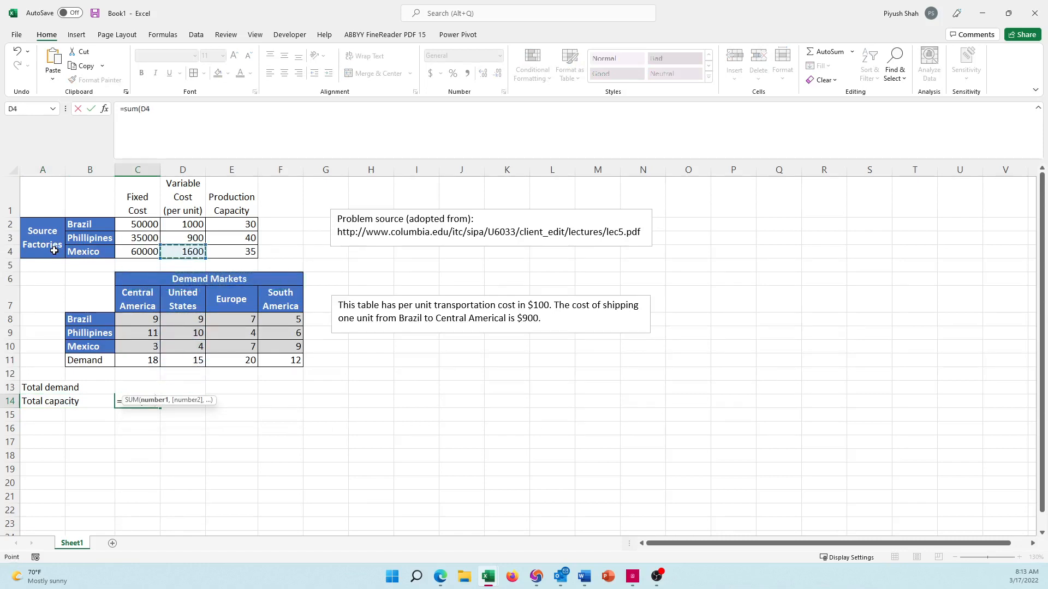
key("Right")
key("shift+Up")
key("shift+Up")
type(")")
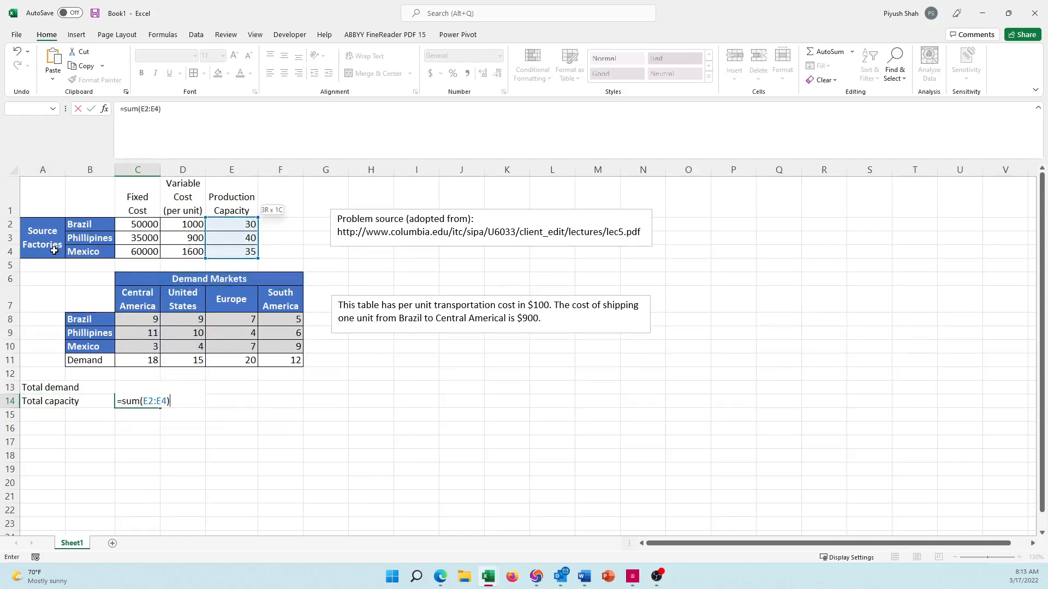
key("Return")
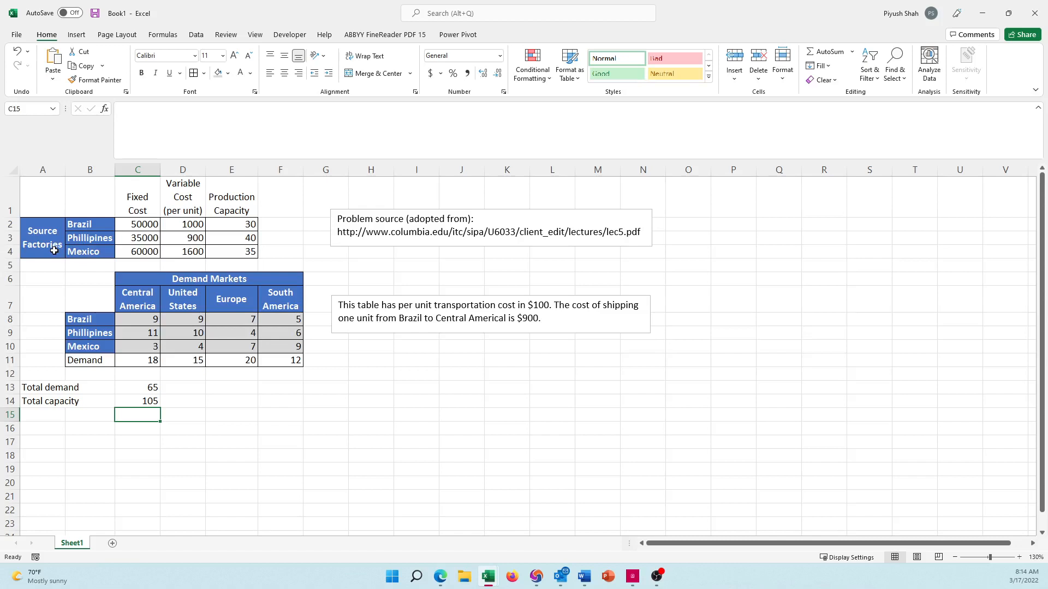
key("Up")
key("Up")
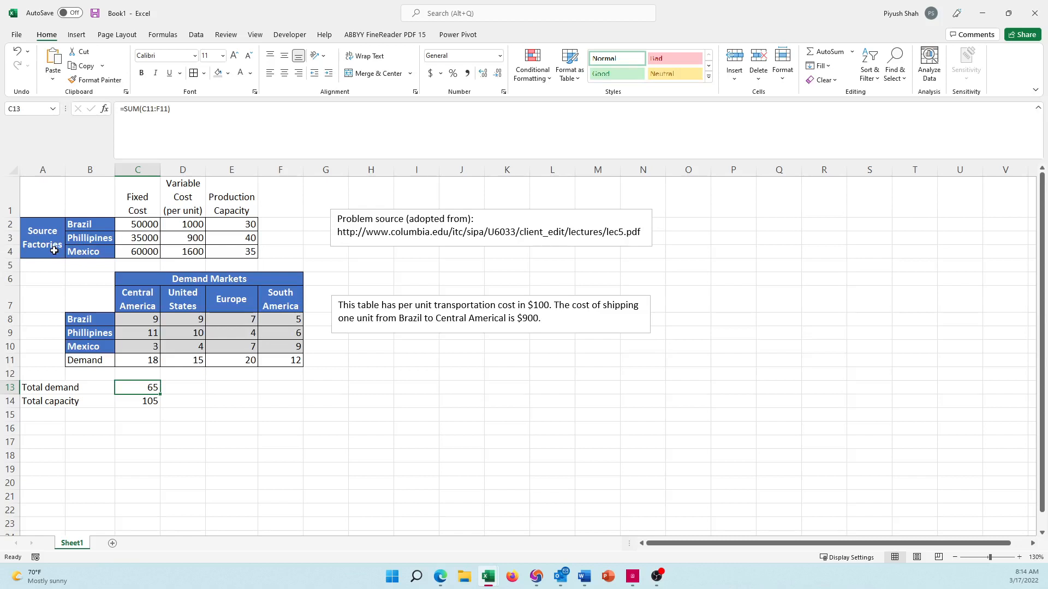
- Move the problem source and transportation cost text boxes further from the tables so both start at about column K
left_click(390, 219)
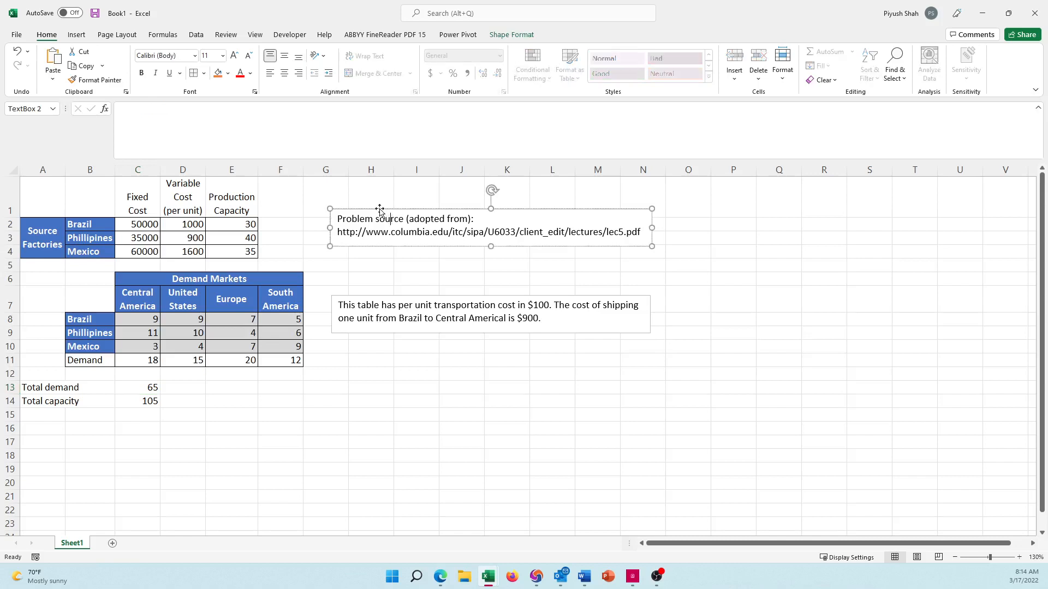
left_click_drag(385, 209, 548, 204)
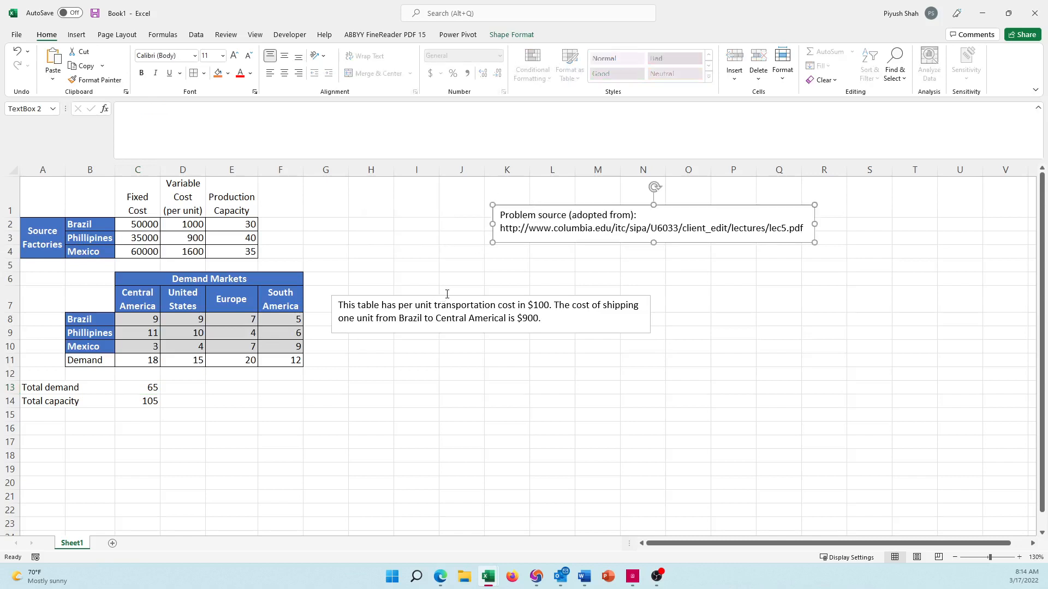
left_click_drag(447, 294, 610, 291)
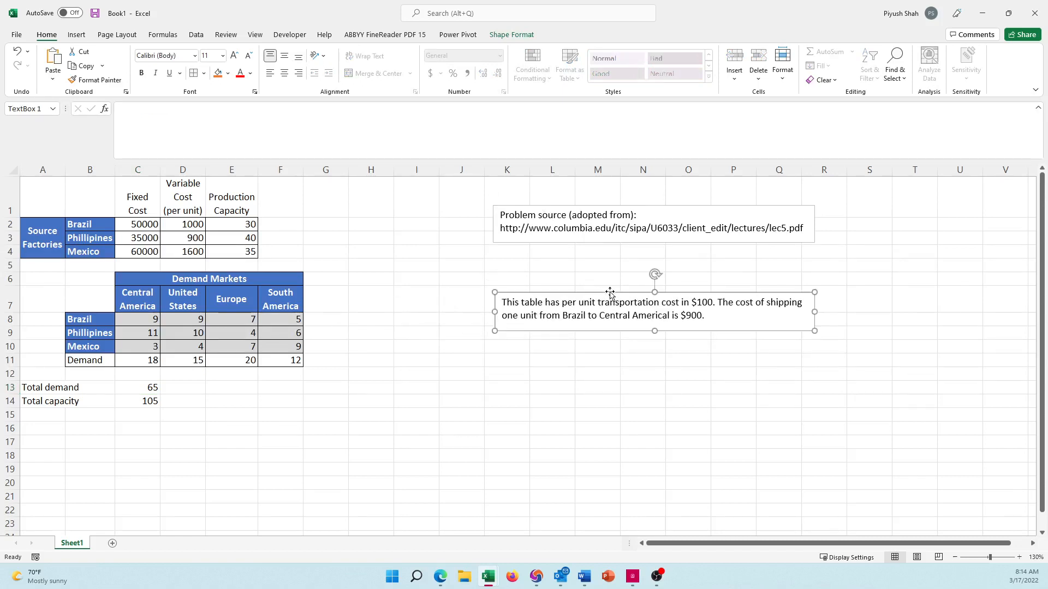
- Copy the Demand Markets table in B6:F11 and paste the copy starting at cell B16, below the totals
left_click(302, 392)
left_click(48, 429)
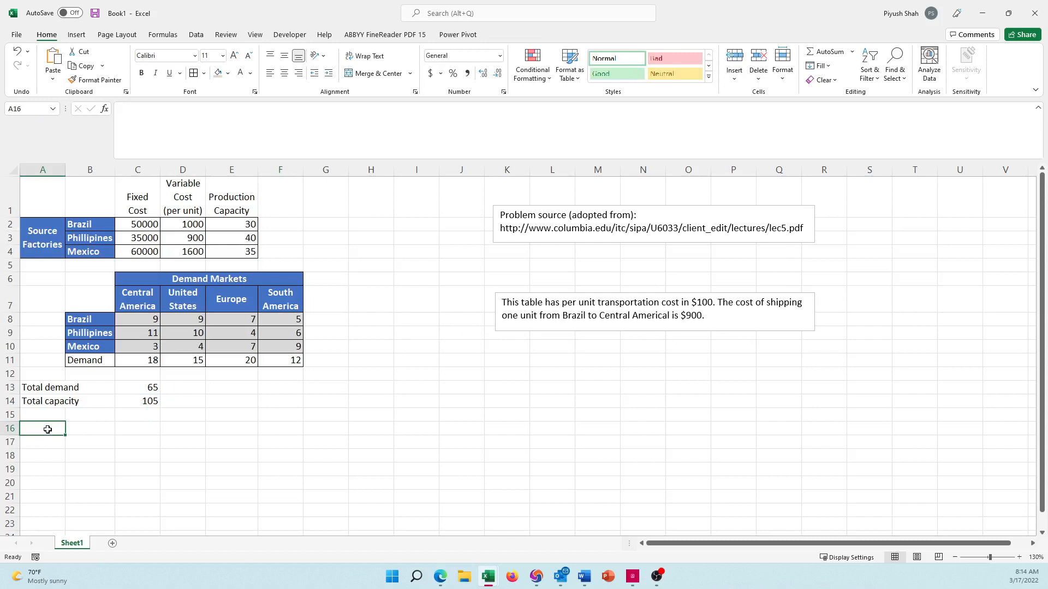
key("Up")
key("Up")
key("Up")
key("Up")
key("Up")
key("Up")
key("Up")
key("Up")
key("Right")
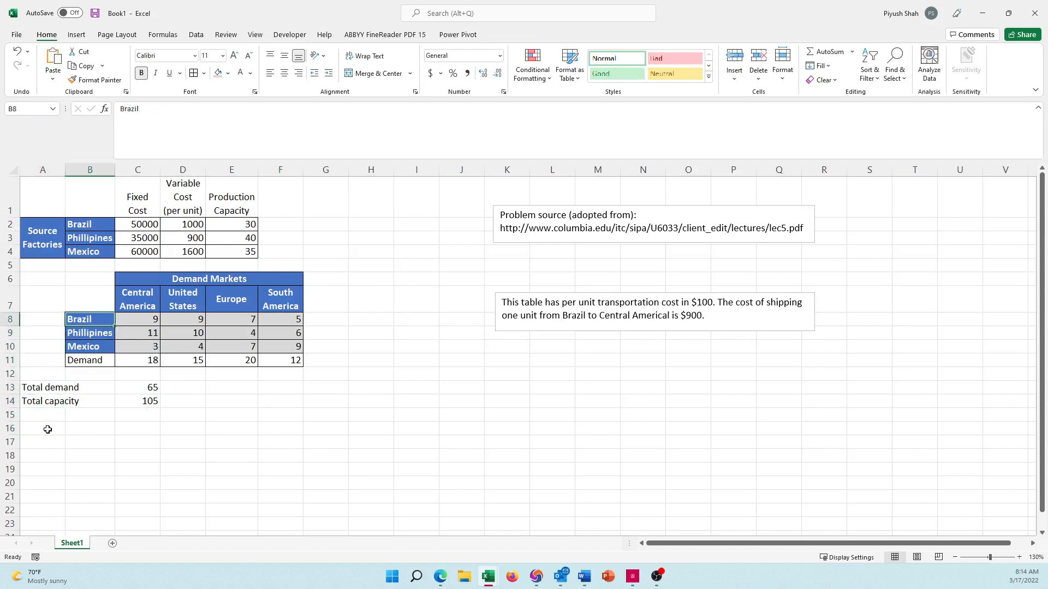
key("shift+Up")
key("shift+Up")
key("shift+Right")
key("shift+Right")
key("shift+Right")
key("shift+Right")
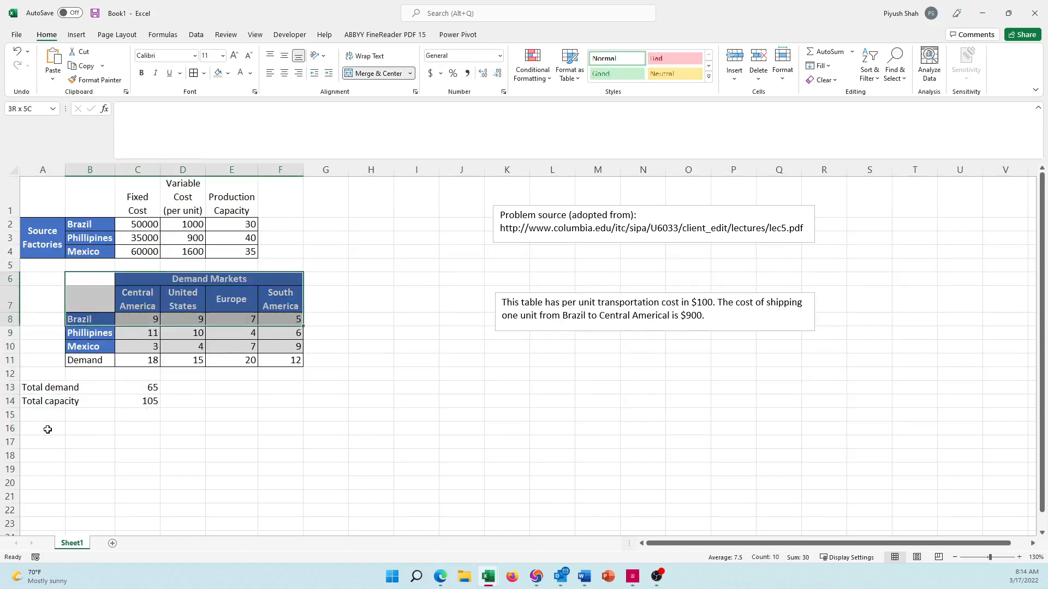
key("shift+Down")
key("shift+Down")
key("shift+Down")
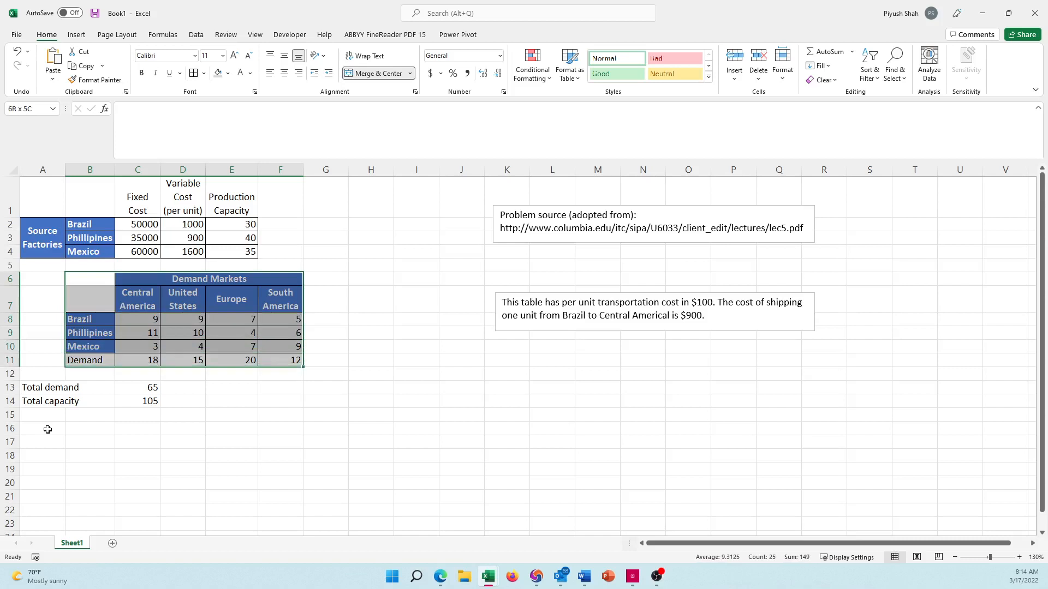
key("ctrl+c")
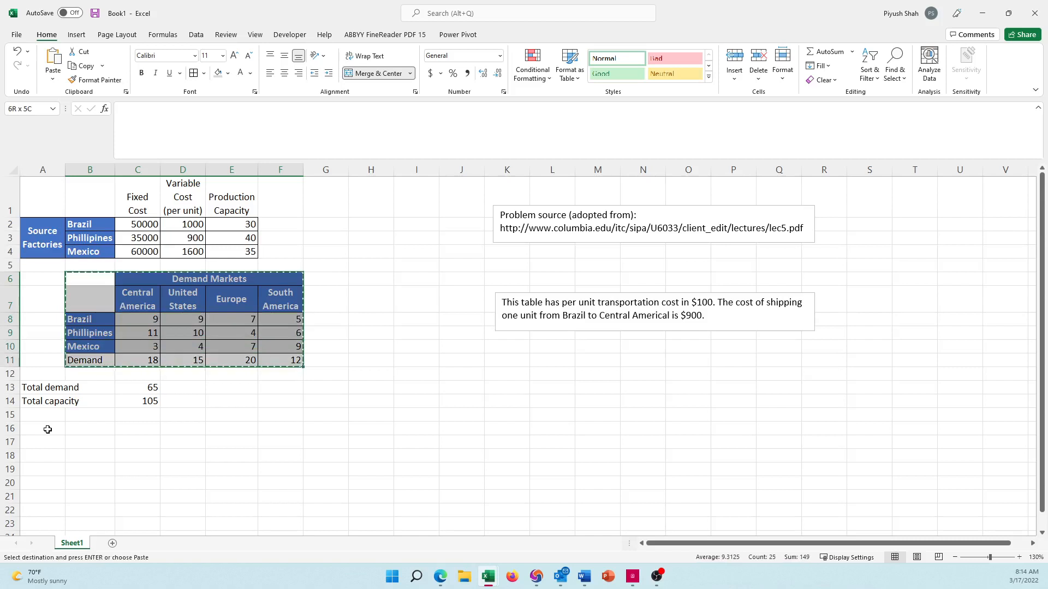
left_click(86, 433)
key("ctrl+v")
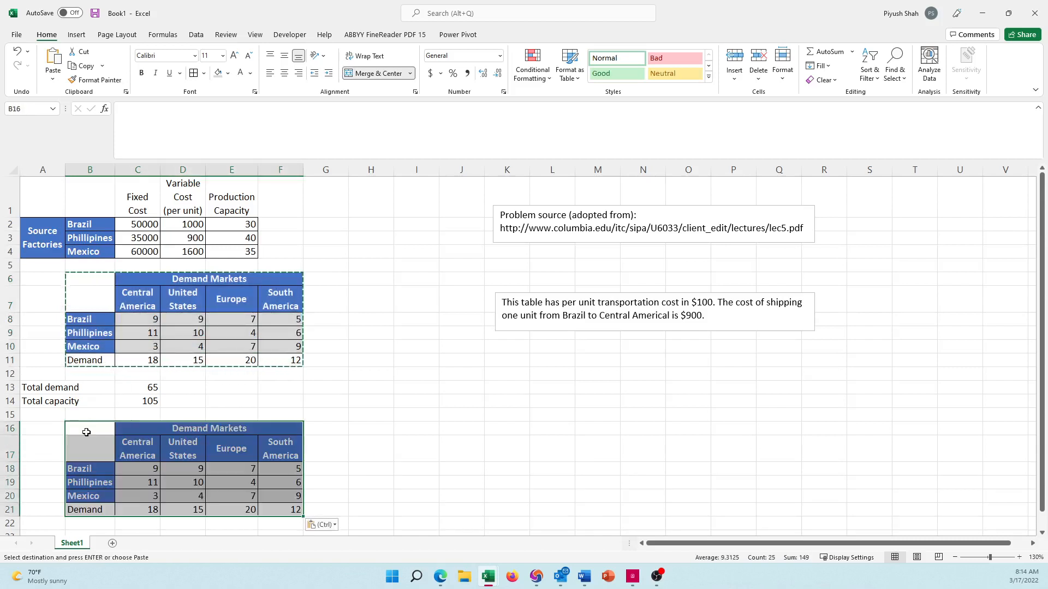
key("Down")
key("Down")
key("Down")
key("Down")
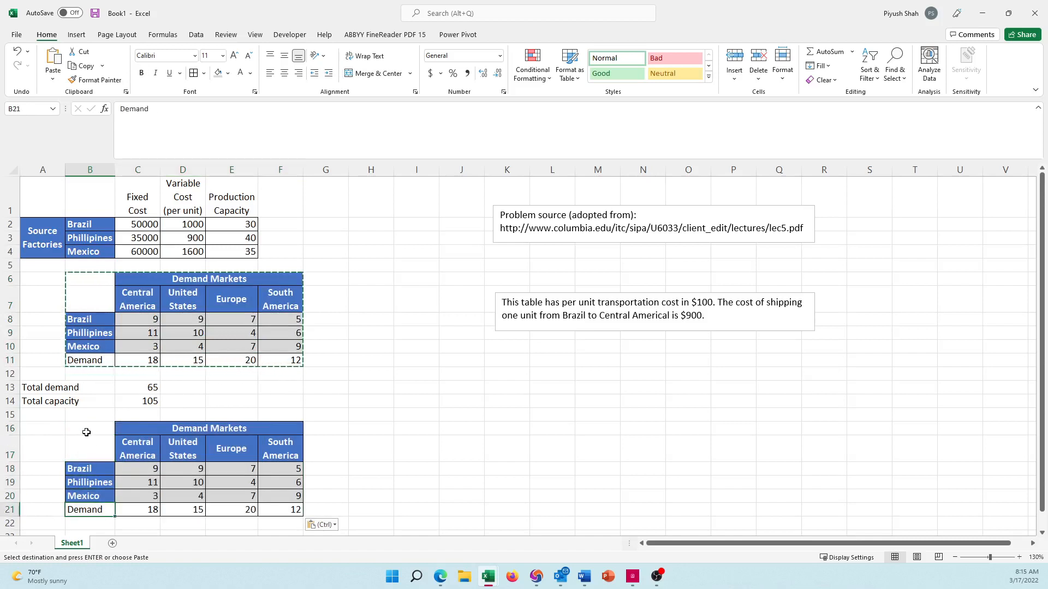
key("Escape")
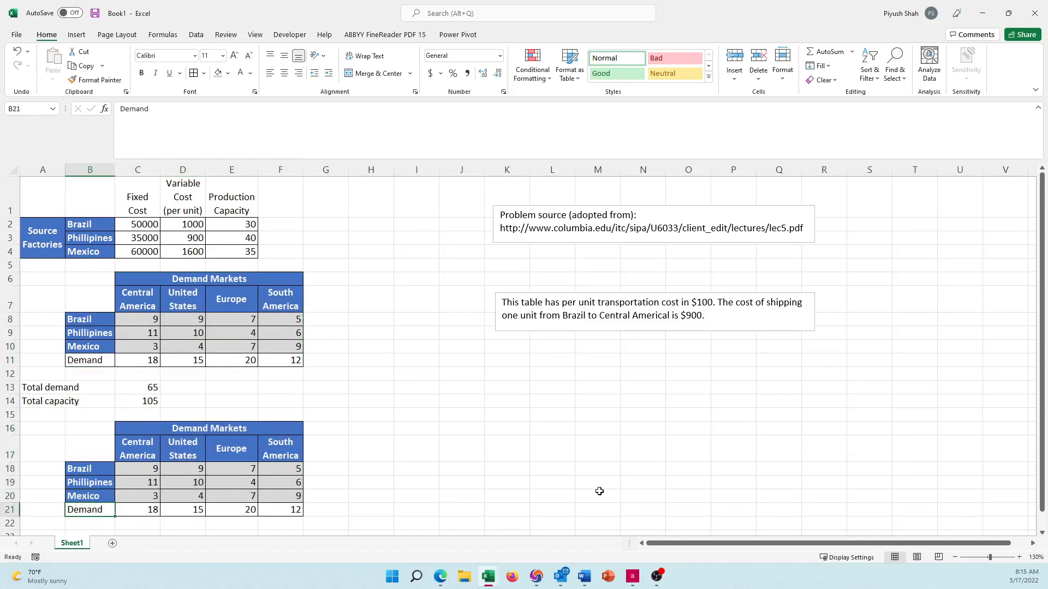
- Clear the copied transportation costs from C18:F20 in the second Demand Markets table
left_click(955, 557)
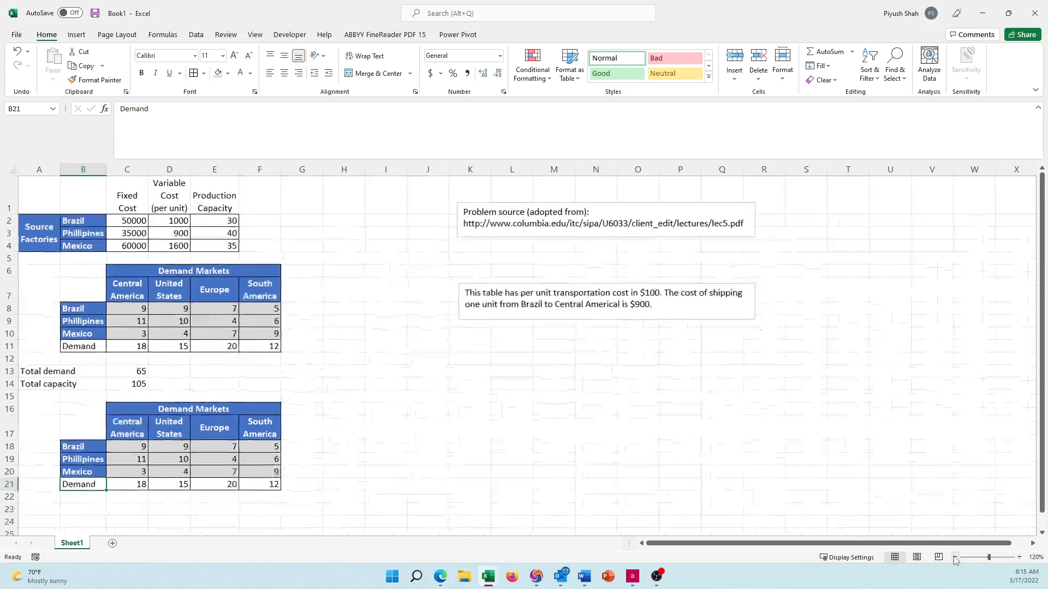
left_click(955, 558)
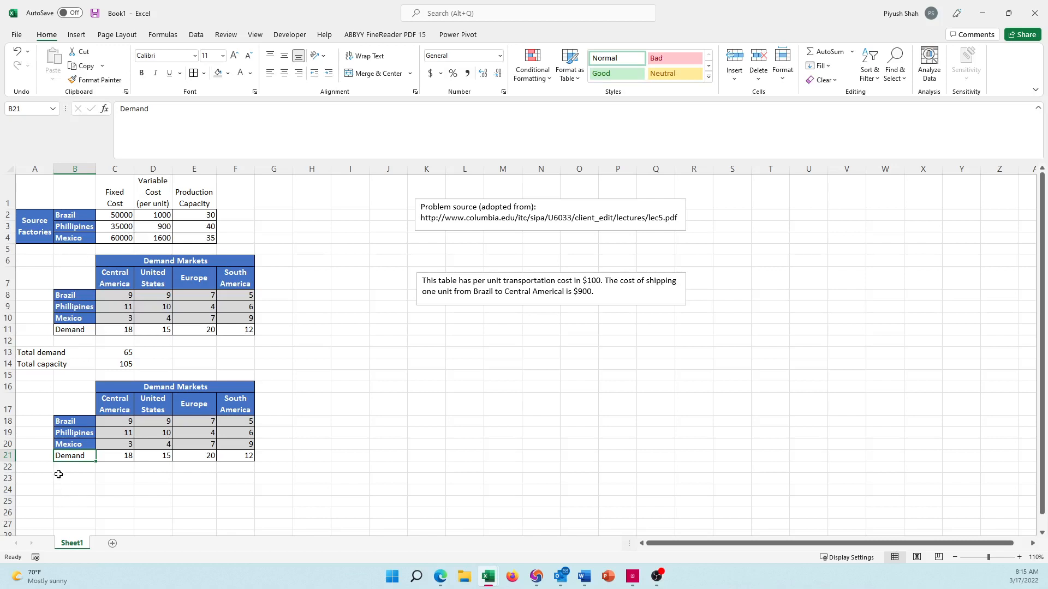
left_click(120, 421)
key("shift+Right")
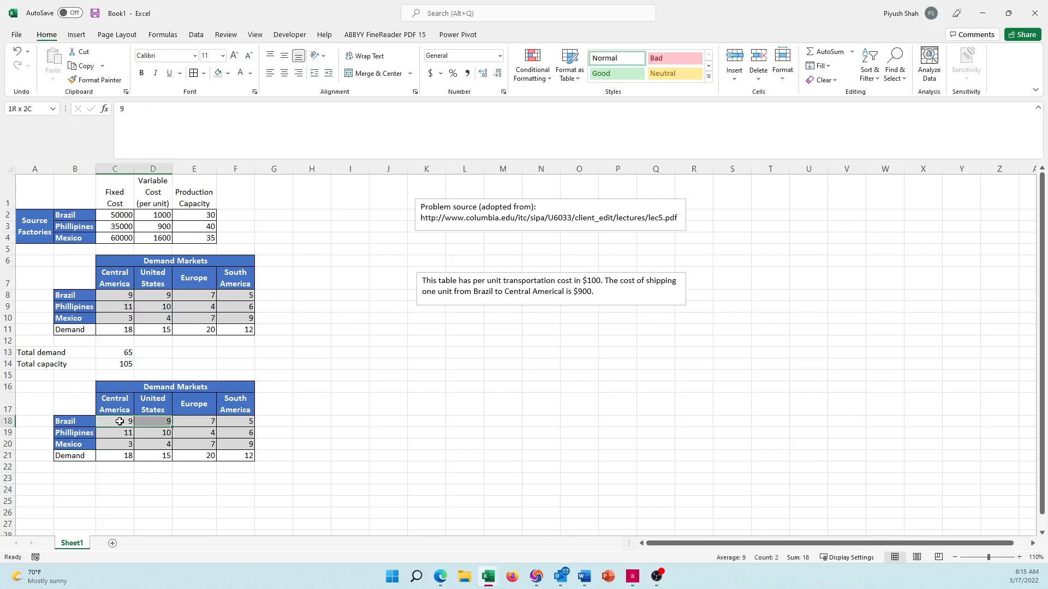
key("shift+Right")
key("shift+Right")
key("shift+Down")
key("shift+Down")
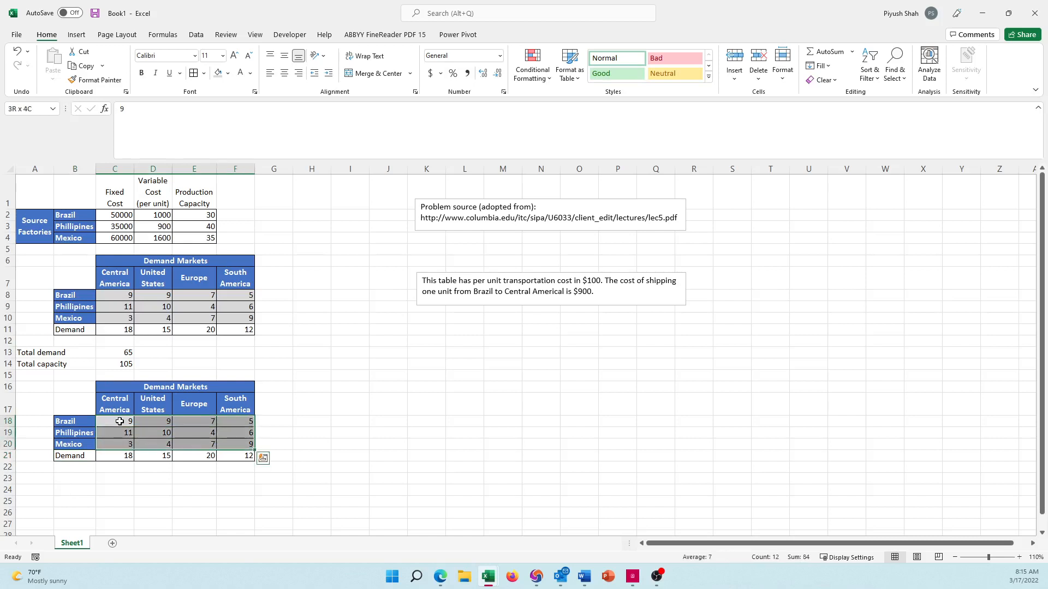
key("Delete")
- Replace the row label in cell B21 of the second table with "Total recd"
key("Down")
key("Down")
key("Down")
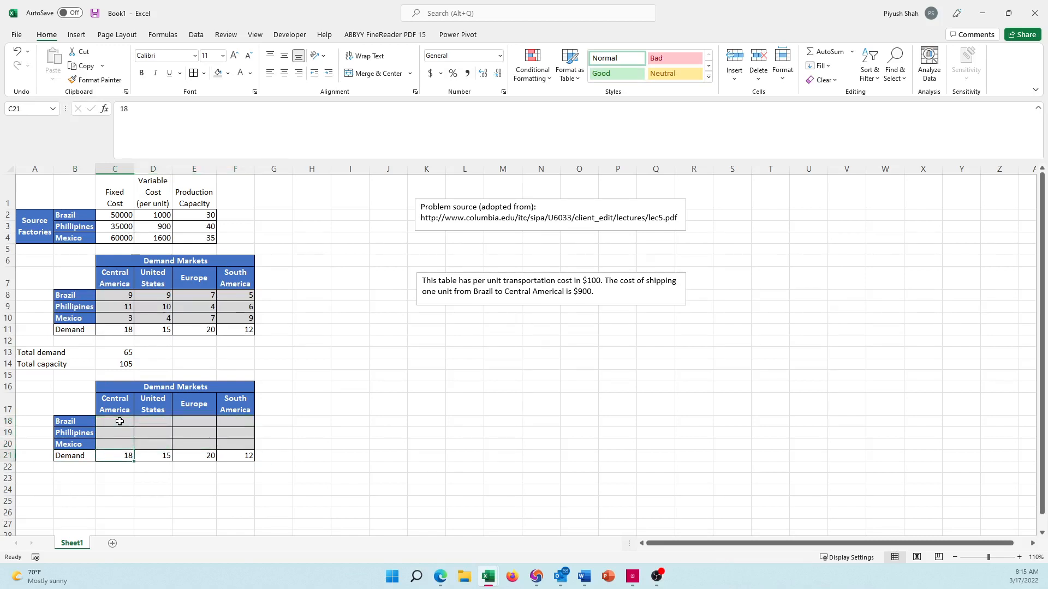
key("Left")
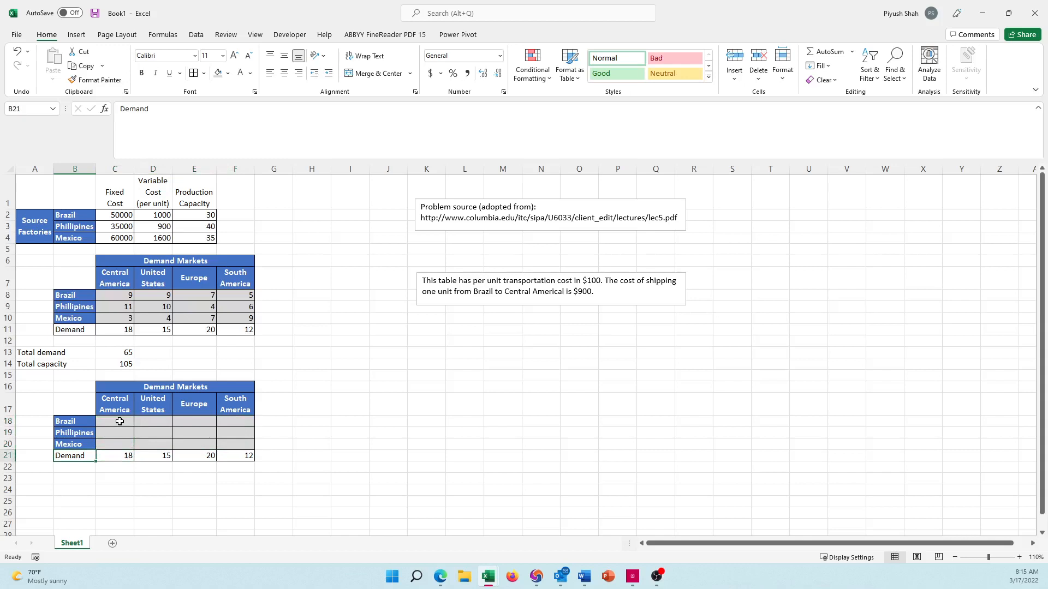
type("Total r")
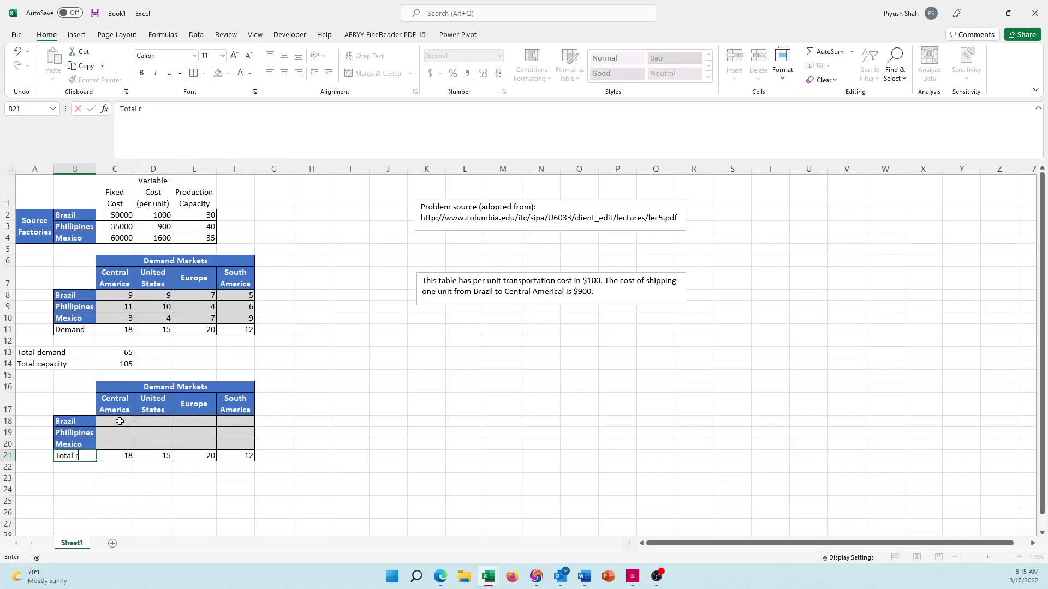
type("ecd")
- Enter the column header "Total supplied" in cell G17, beside the South America heading
key("Right")
key("Right")
key("Right")
key("Right")
key("Right")
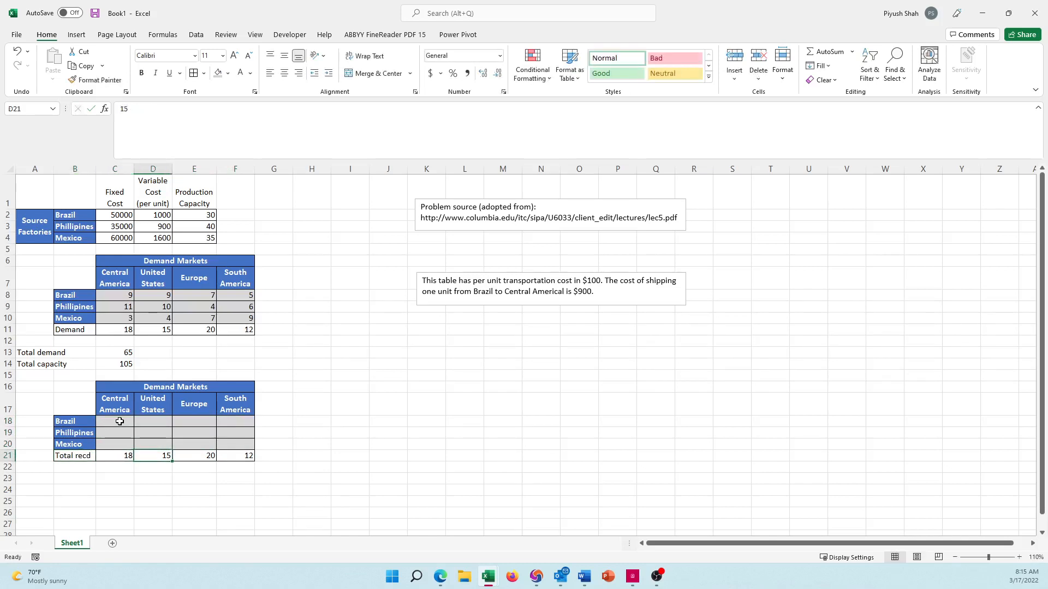
key("Up")
key("Up")
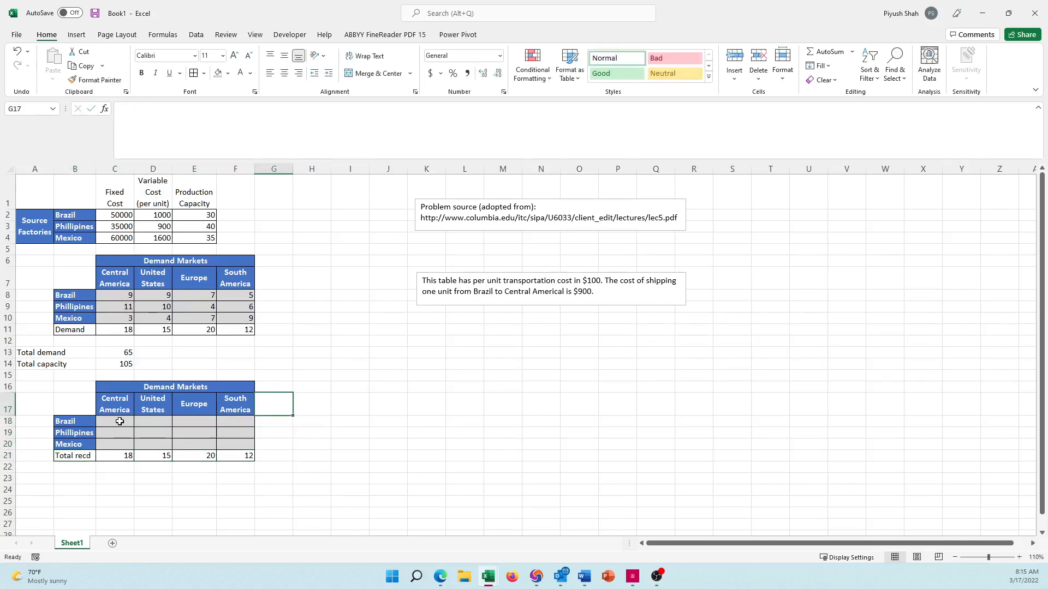
type("Total supplier")
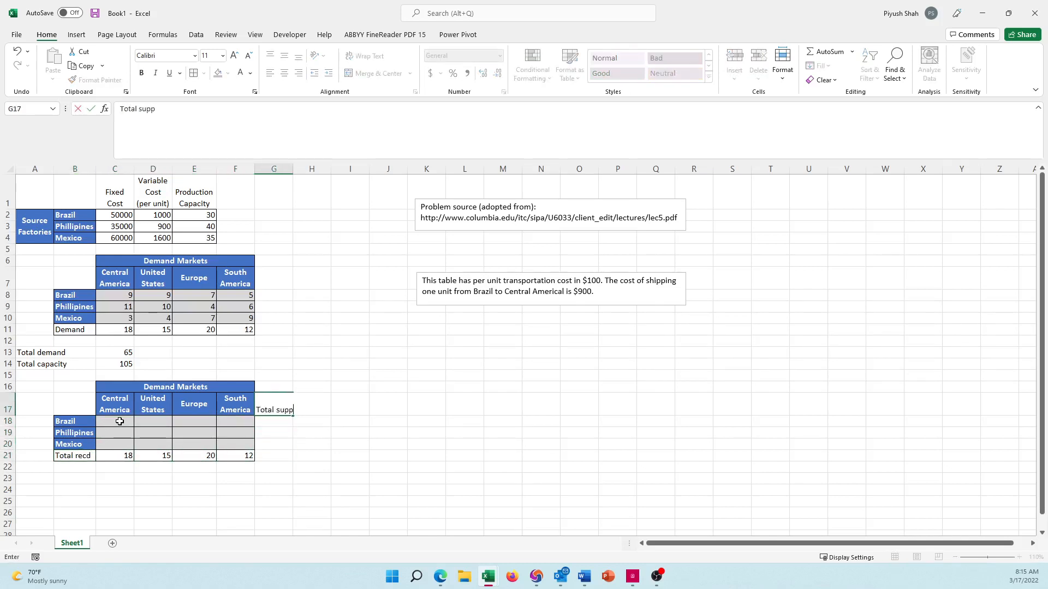
key("Return")
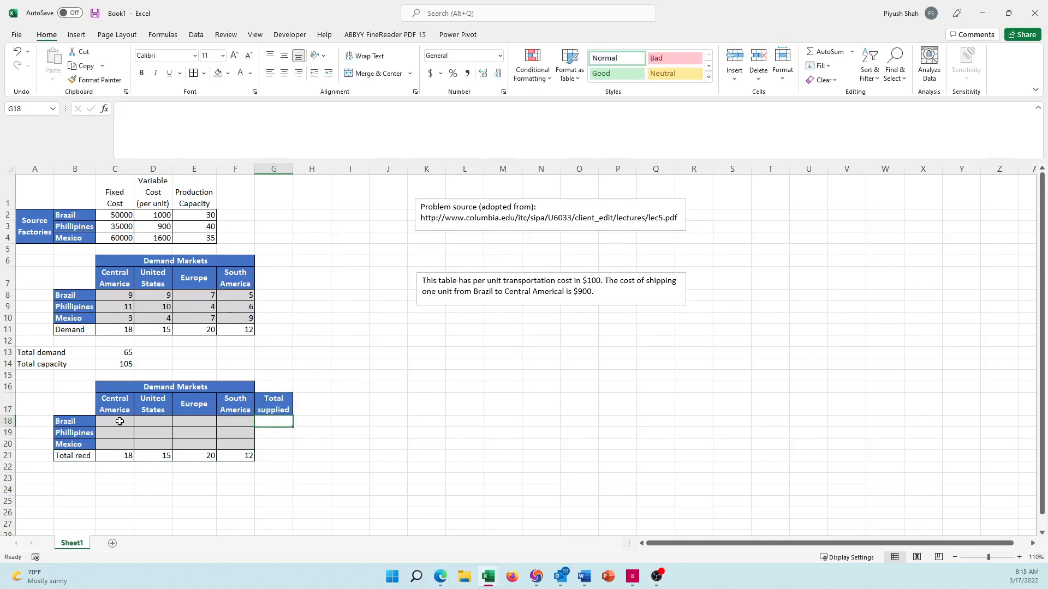
- Calculate Brazil's total supplied in cell G18 as the SUM of C18:F18
type("=sum(")
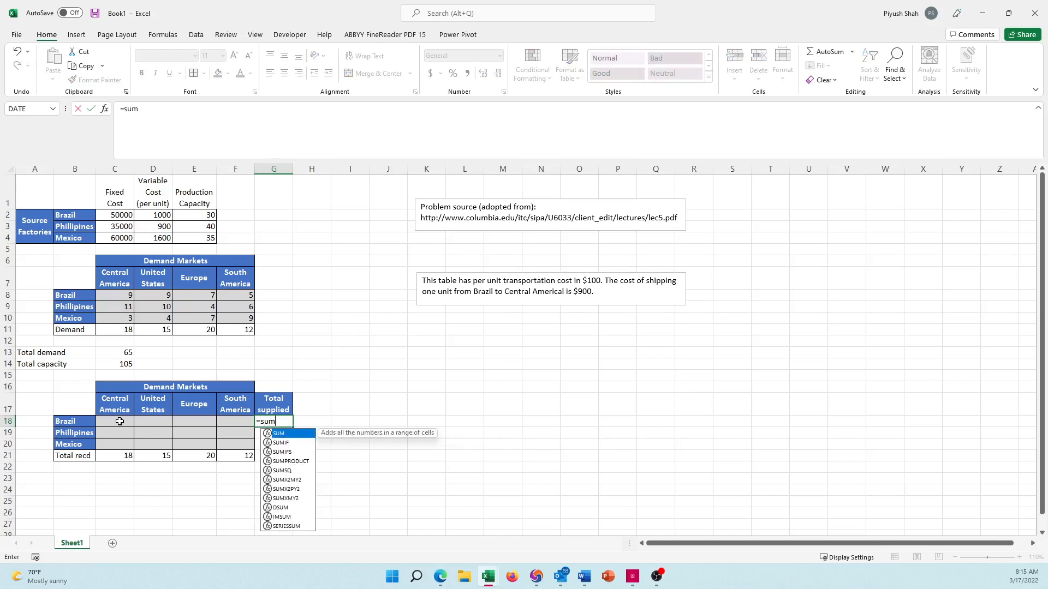
left_click(120, 421)
key("shift+Right")
key("shift+Right")
key("shift+Right")
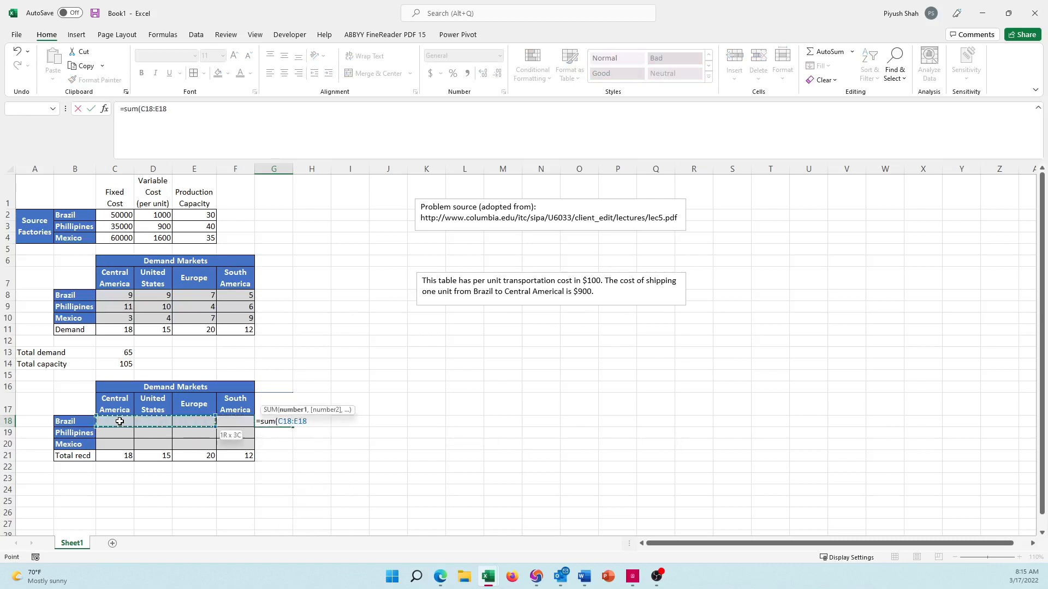
key("Return")
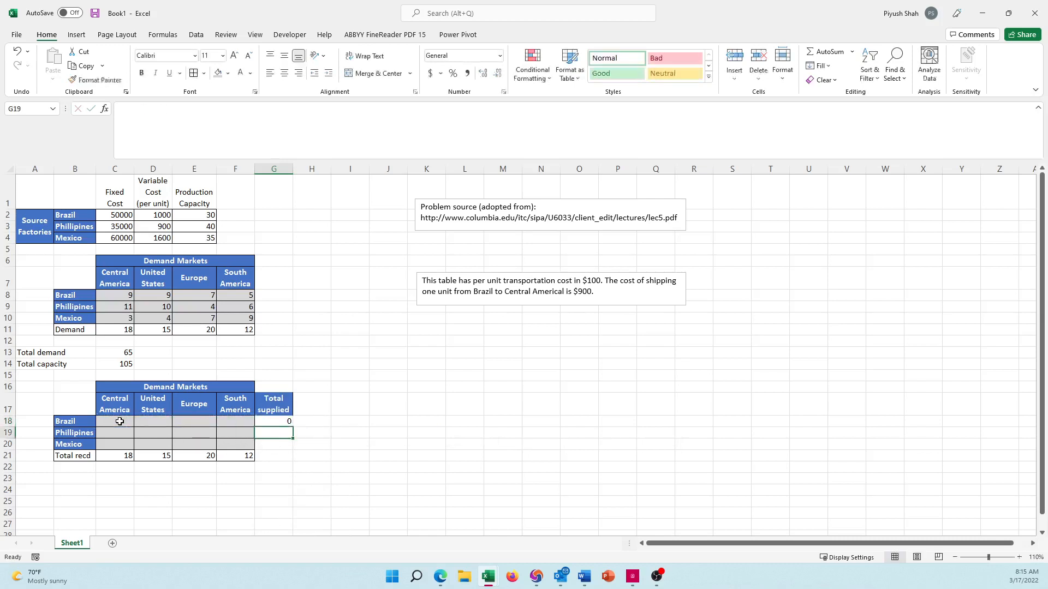
- Copy the total supplied formula from G18 to G19:G20 for the other two factories
key("Up")
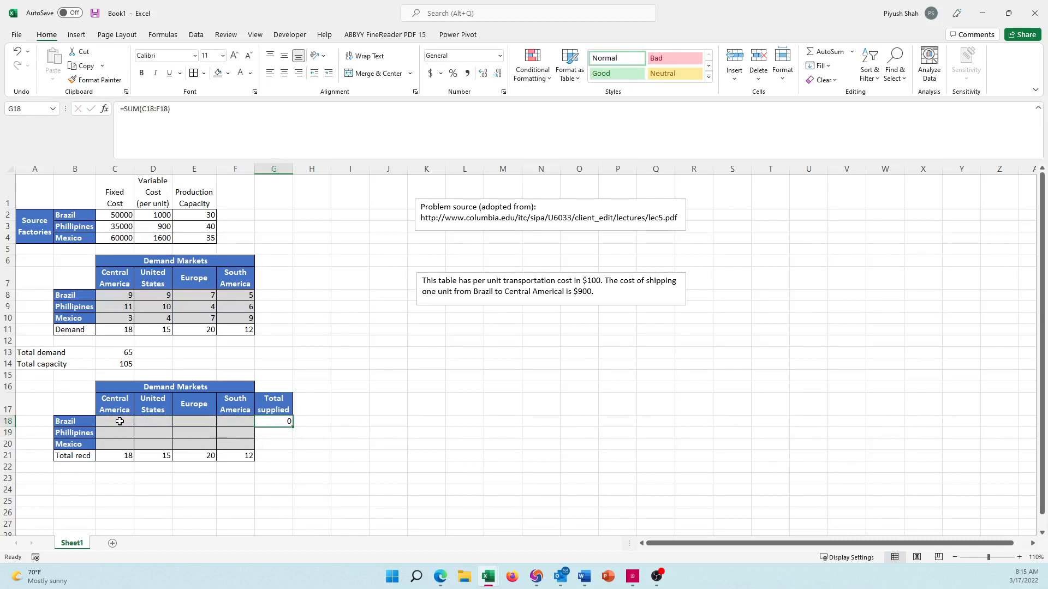
key("ctrl+c")
key("Down")
key("shift+Down")
key("ctrl+v")
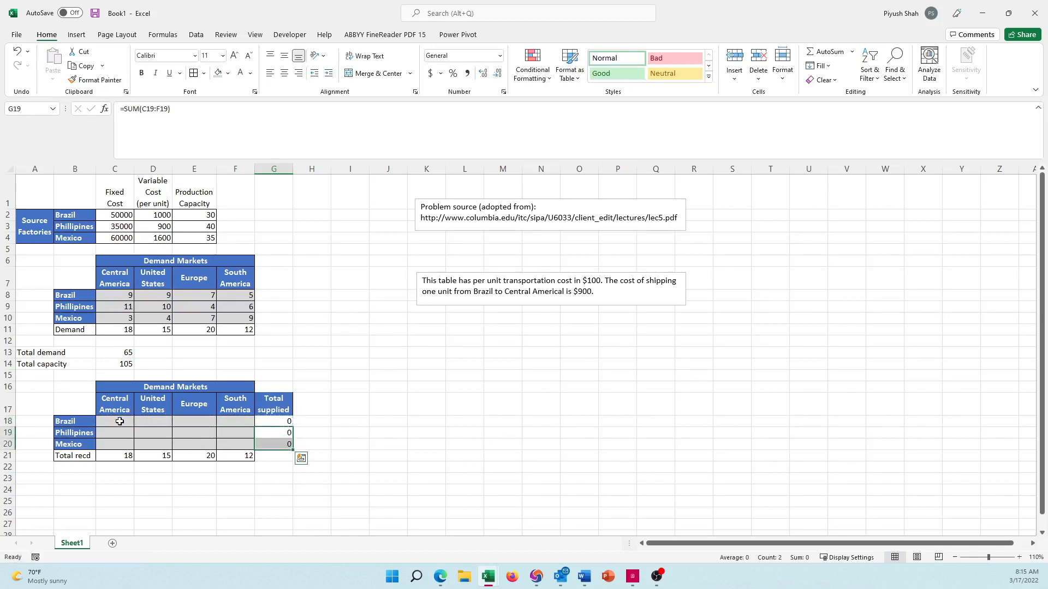
- Calculate the total received by Central America in cell C21 as the SUM of C18:C20
key("Down")
key("Down")
key("Left")
key("Left")
key("Left")
key("Left")
key("Left")
key("Right")
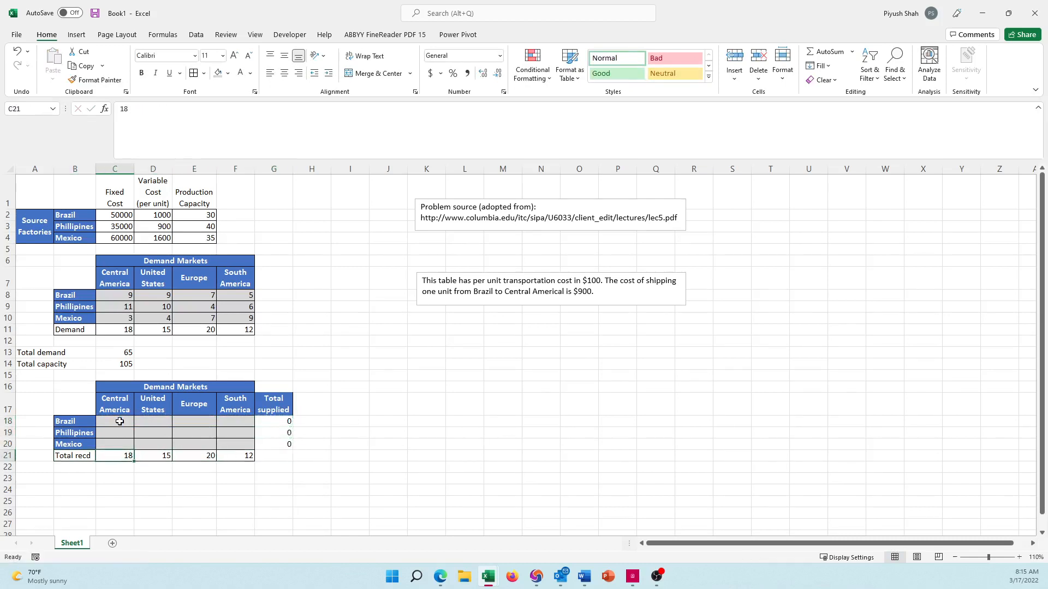
type("=sum(")
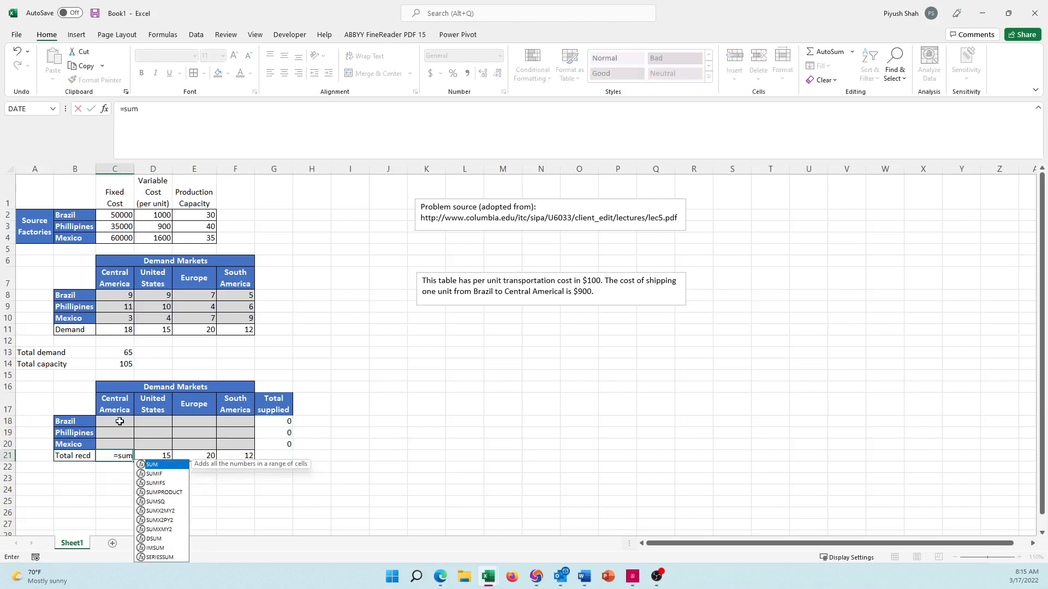
key("Up")
key("Up")
key("Up")
key("shift+Down")
key("shift+Down")
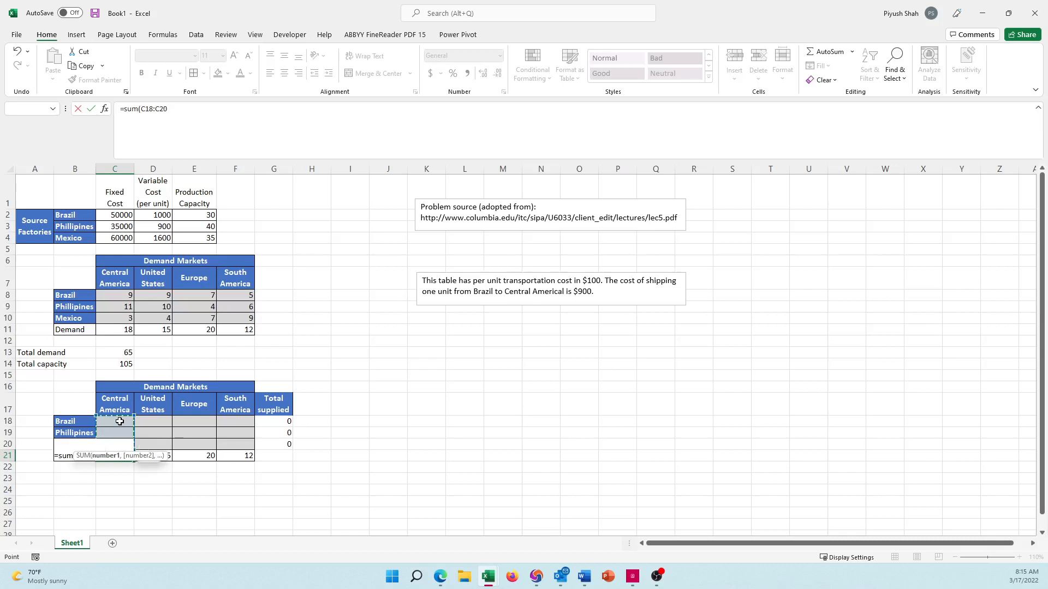
type(")")
key("ctrl+Return")
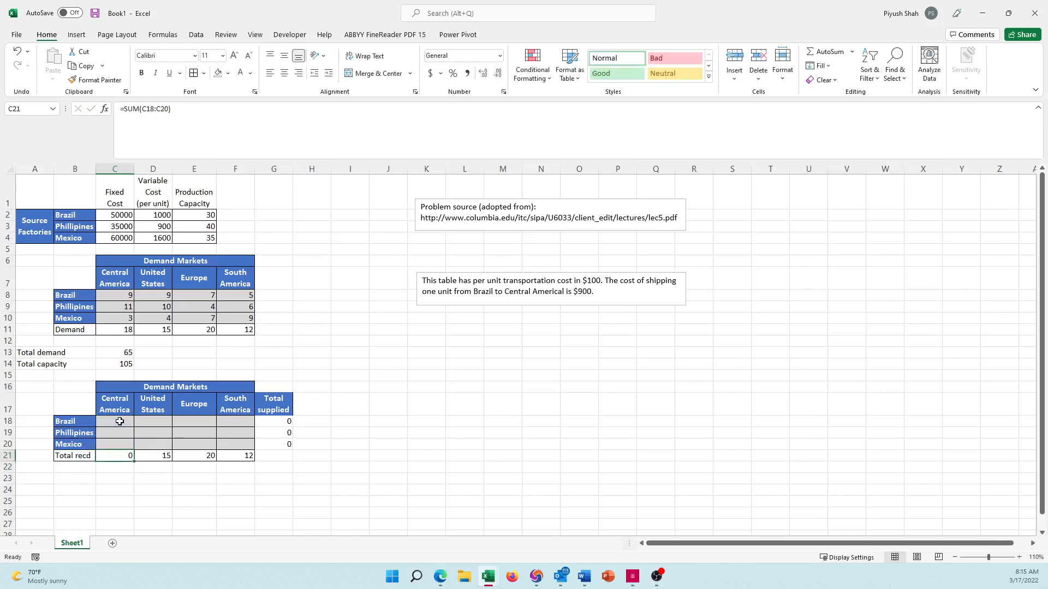
- Copy the total received formula from C21 across D21:F21 for the remaining markets
key("ctrl+c")
key("Right")
key("shift+Right")
key("shift+Right")
key("ctrl+v")
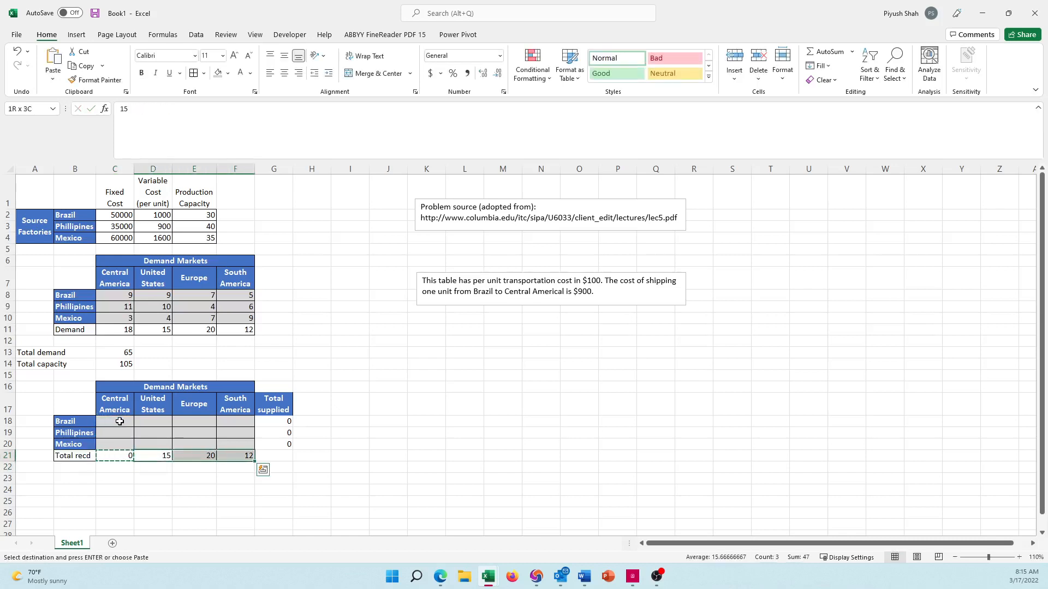
key("Escape")
- Test the row and column totals by entering 1 in cell C18, and clear the test value again
key("Left")
key("Left")
key("Up")
key("Up")
key("Up")
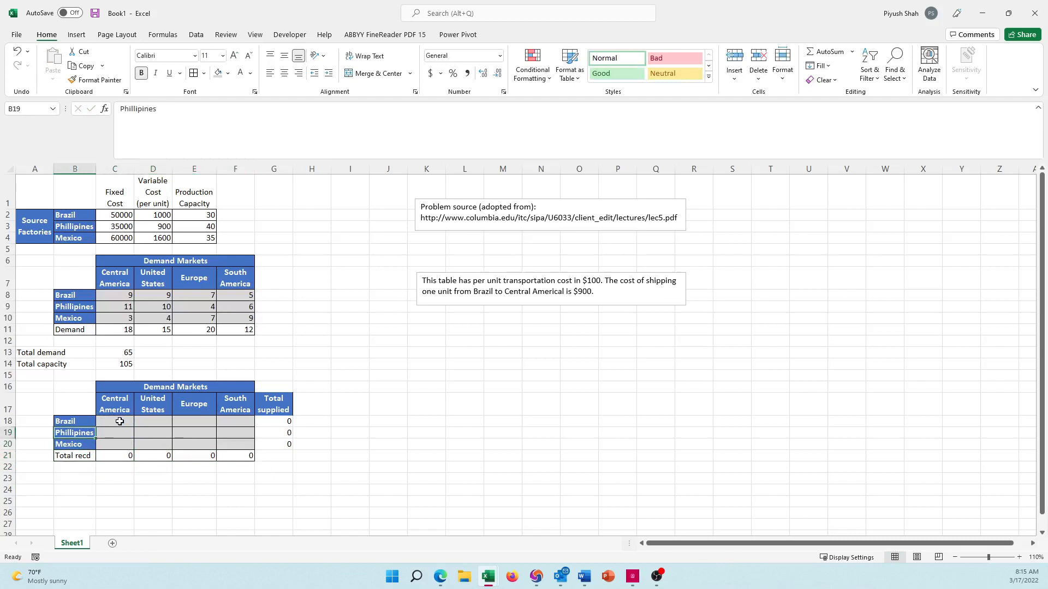
key("Right")
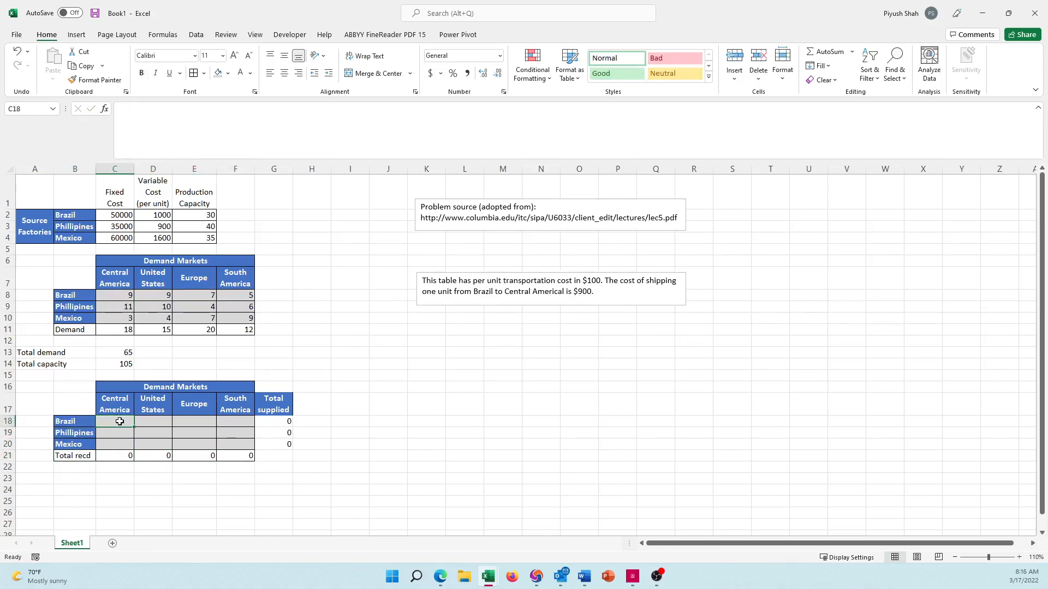
type("1")
key("Return")
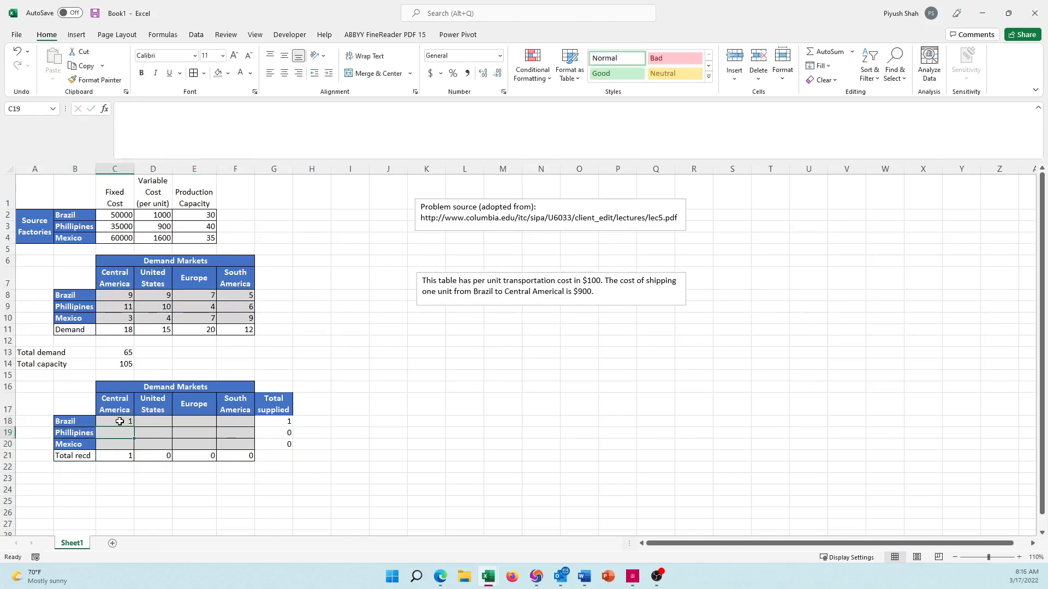
left_click(119, 422)
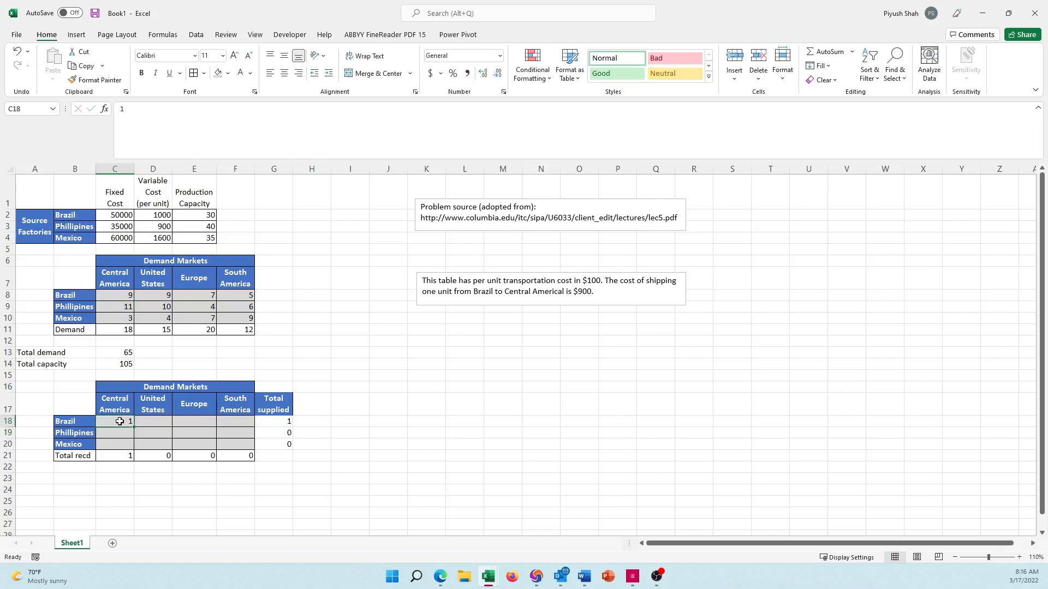
key("Delete")
- Label cell A23 as "Total transport cost"
key("Down")
key("Down")
key("Down")
key("Down")
key("Down")
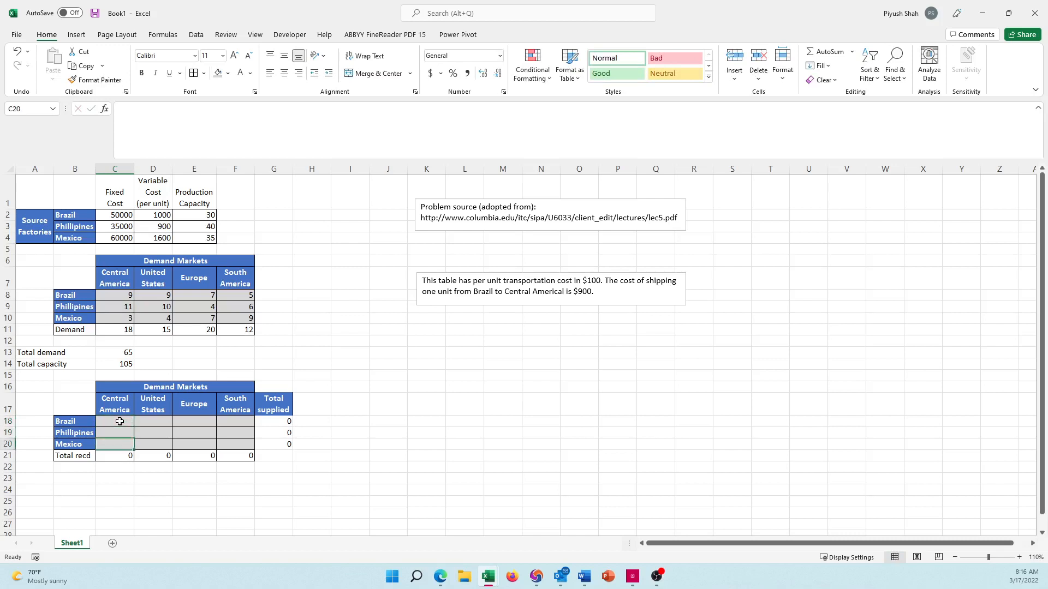
key("Left")
key("Left")
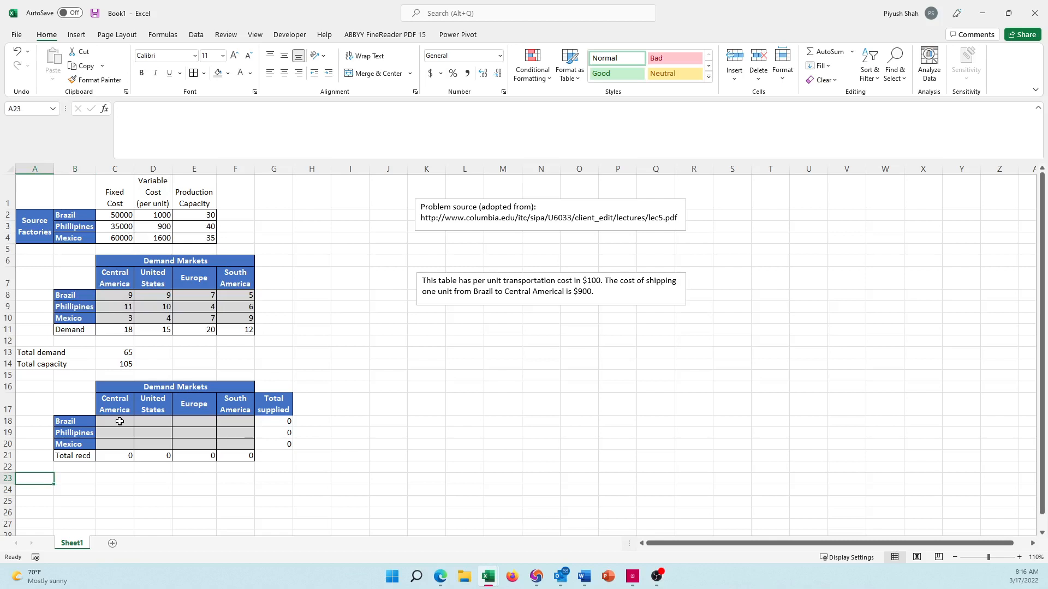
type("Total tran")
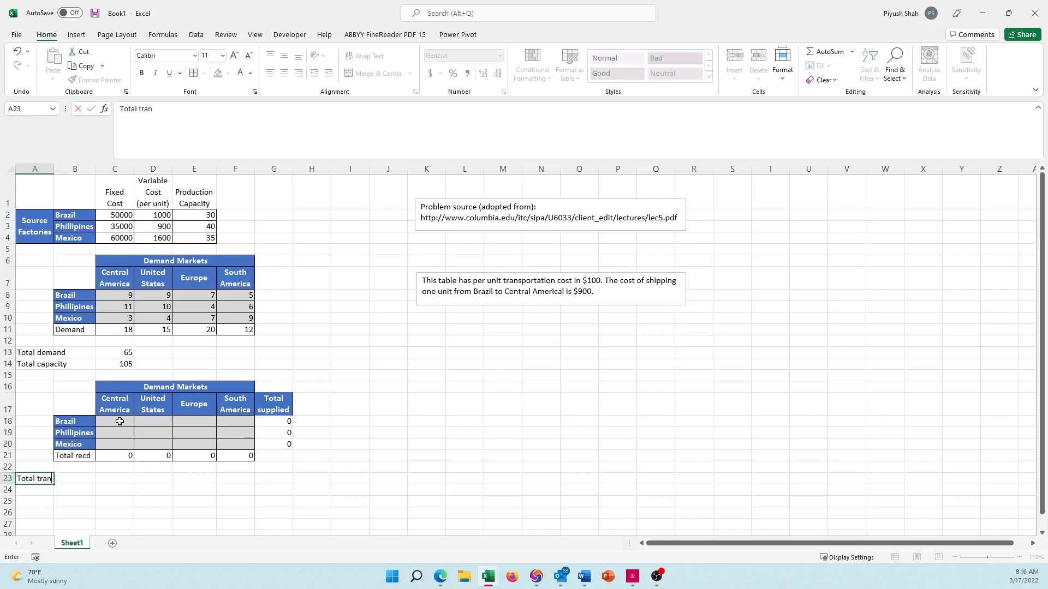
type("sport cost")
key("Tab")
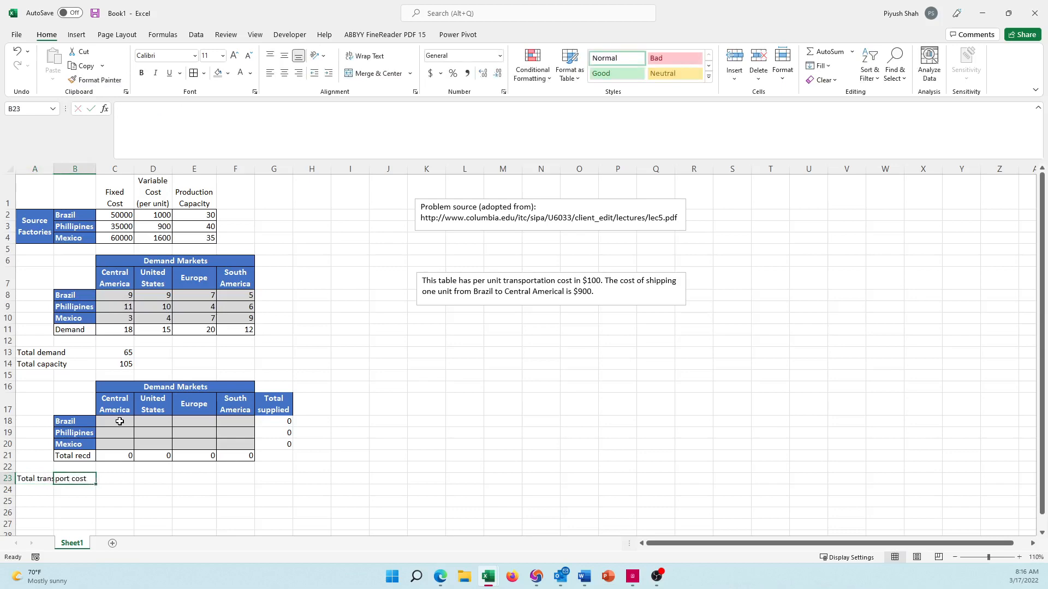
- Widen column A enough to fit the "Total transport cost" label, and set the sheet zoom back to 110%
left_click(56, 168)
scroll(56, 168, "up", 1)
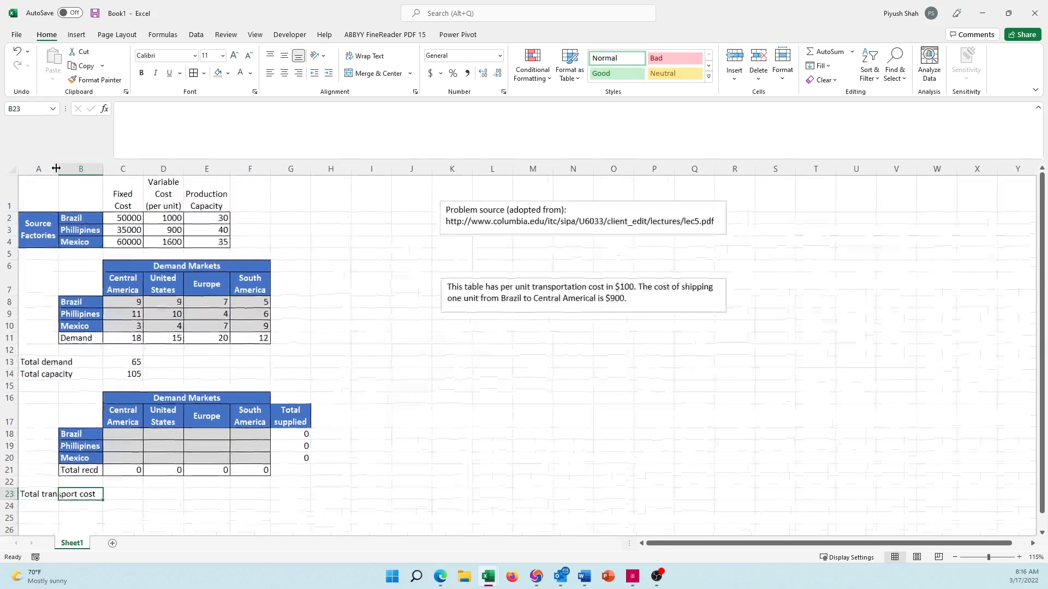
left_click_drag(56, 168, 103, 167)
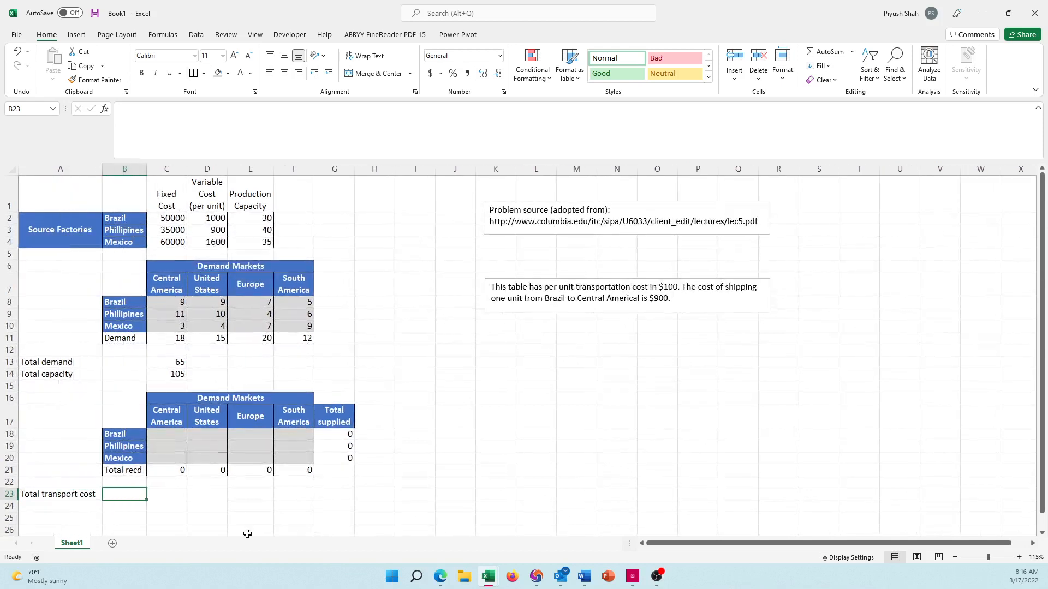
left_click(954, 557)
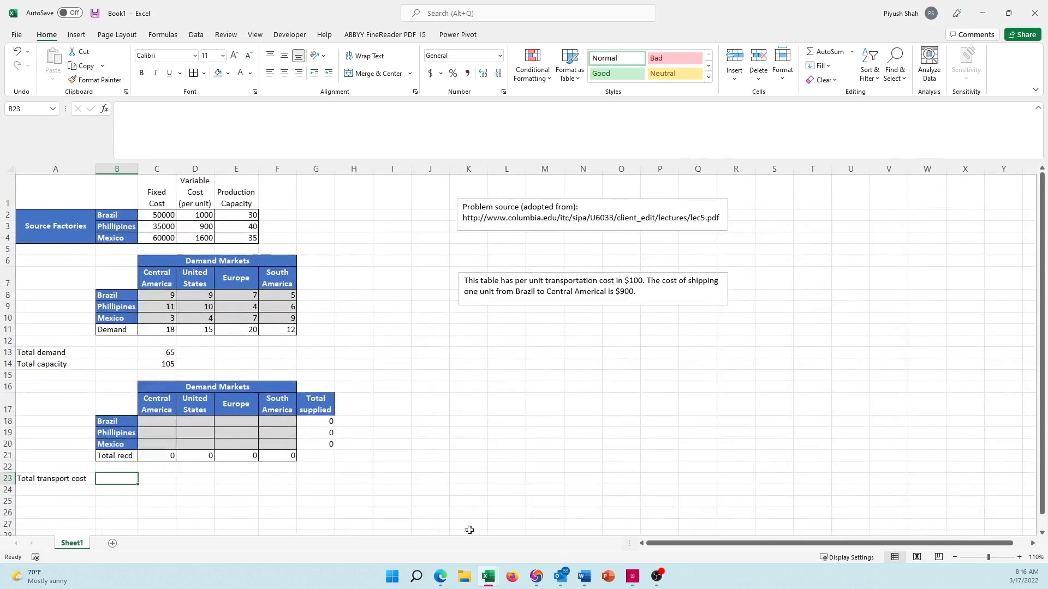
- Calculate the total transport cost in cell B23 as the SUMPRODUCT of shipment quantities C18:F20 and unit costs C8:F10
type("=sumprodu")
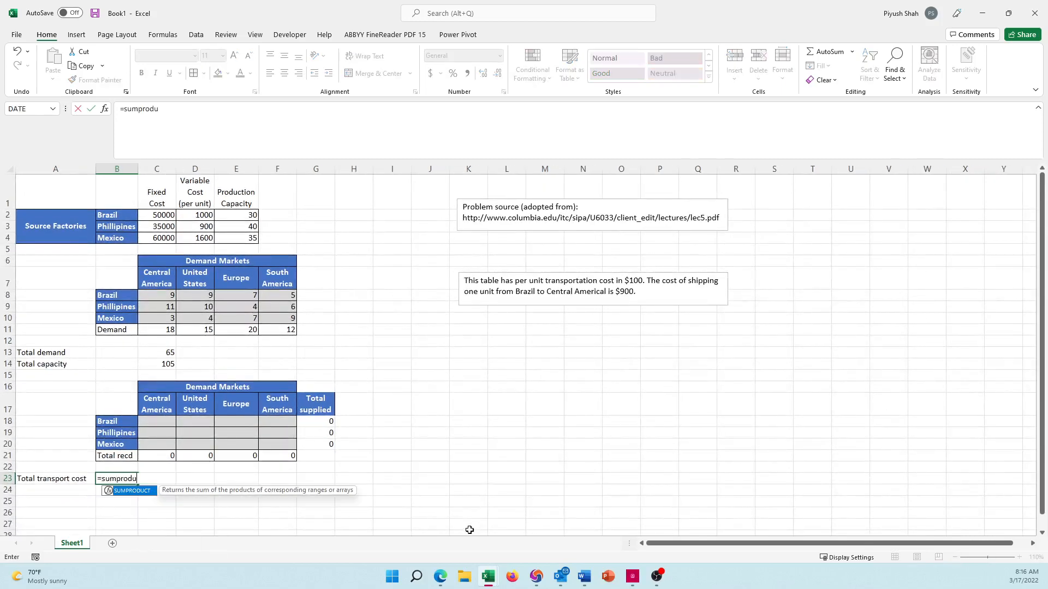
type("ct(")
key("Up")
key("Up")
key("Up")
key("Right")
key("Up")
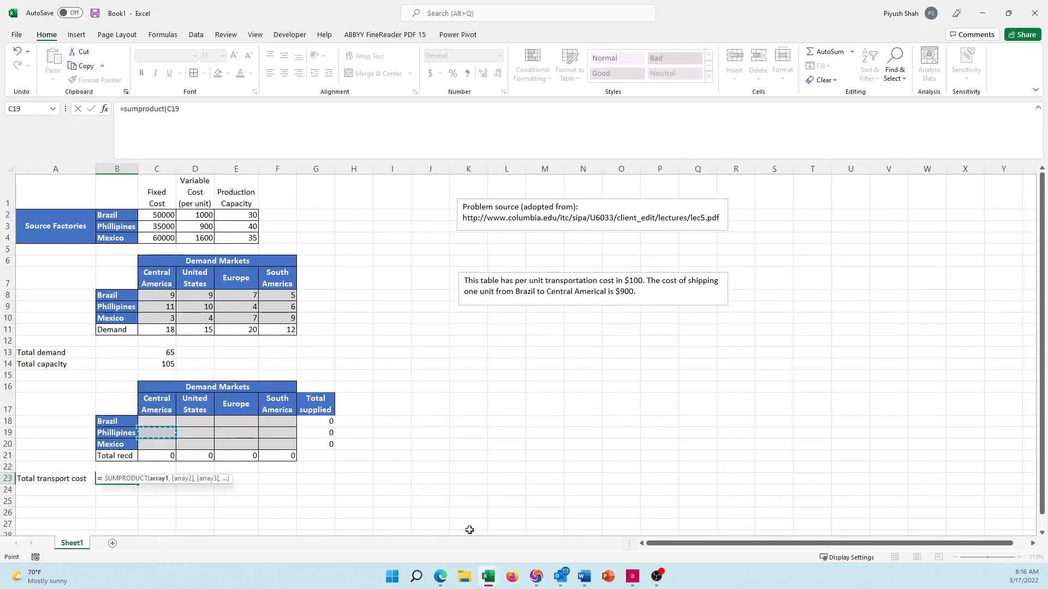
key("Up")
key("shift+Right")
key("shift+Right")
key("shift+Right")
key("shift+Down")
key("shift+Down")
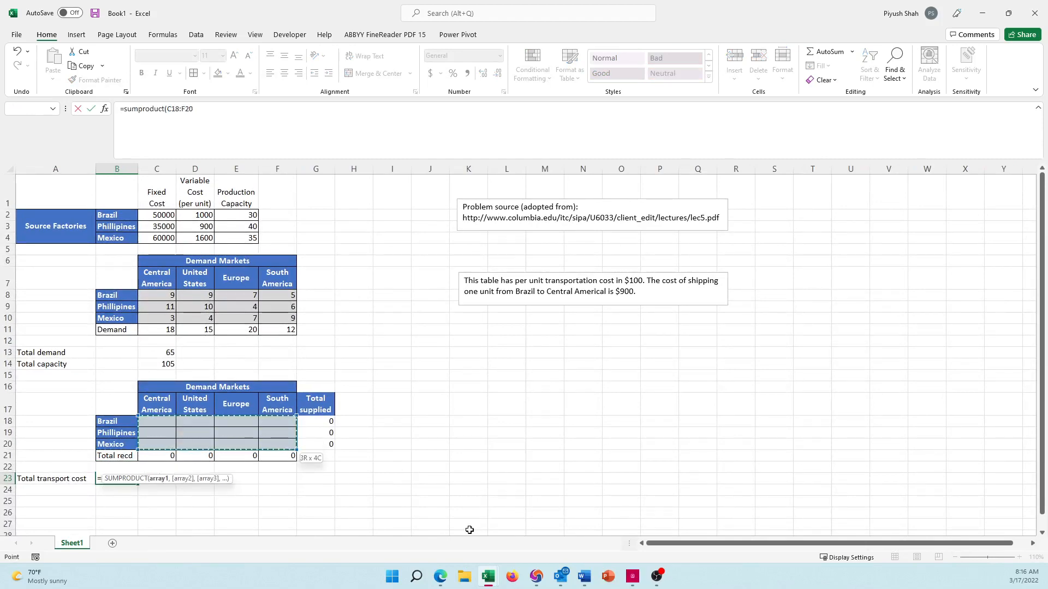
type(",")
key("Up")
key("Up")
key("Up")
key("Up")
key("Up")
key("Up")
key("Up")
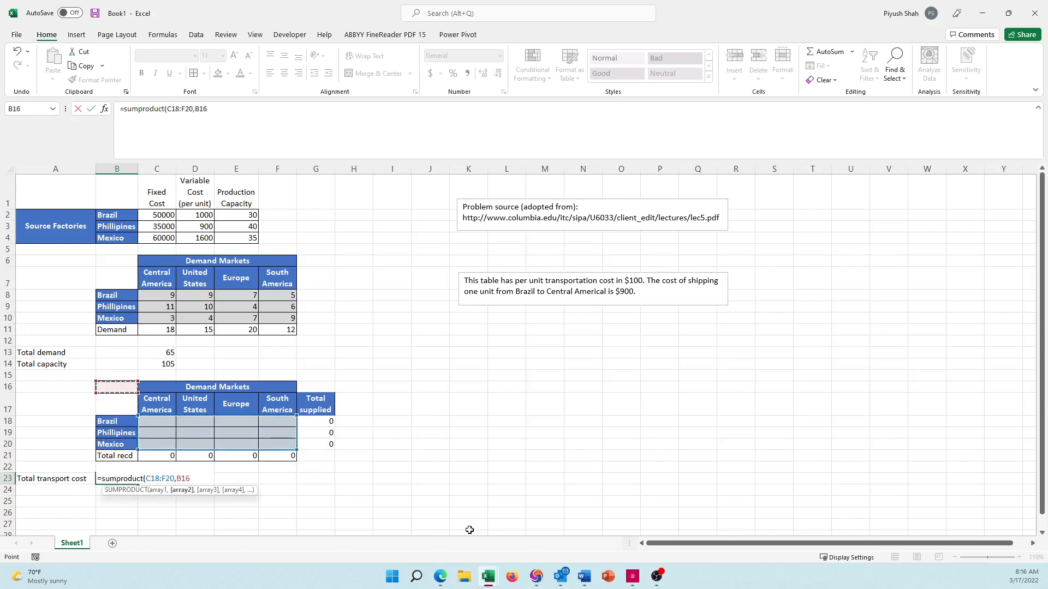
key("Up")
key("Up")
key("Up")
key("Up")
key("Up")
key("Up")
key("Up")
key("Up")
key("Right")
key("shift+Right")
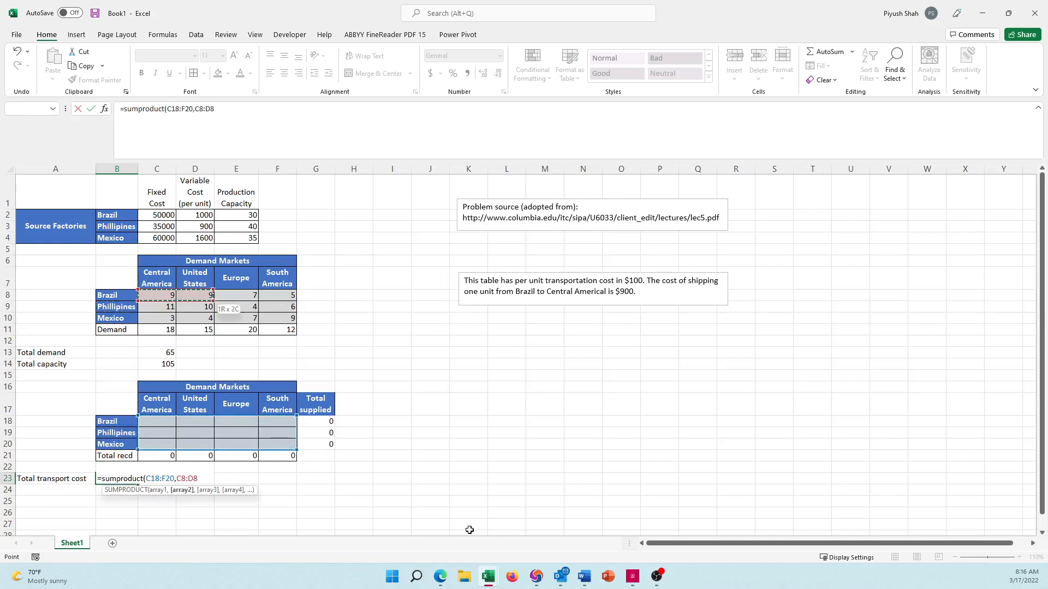
key("shift+Right")
key("shift+Right")
key("shift+Down")
key("shift+Down")
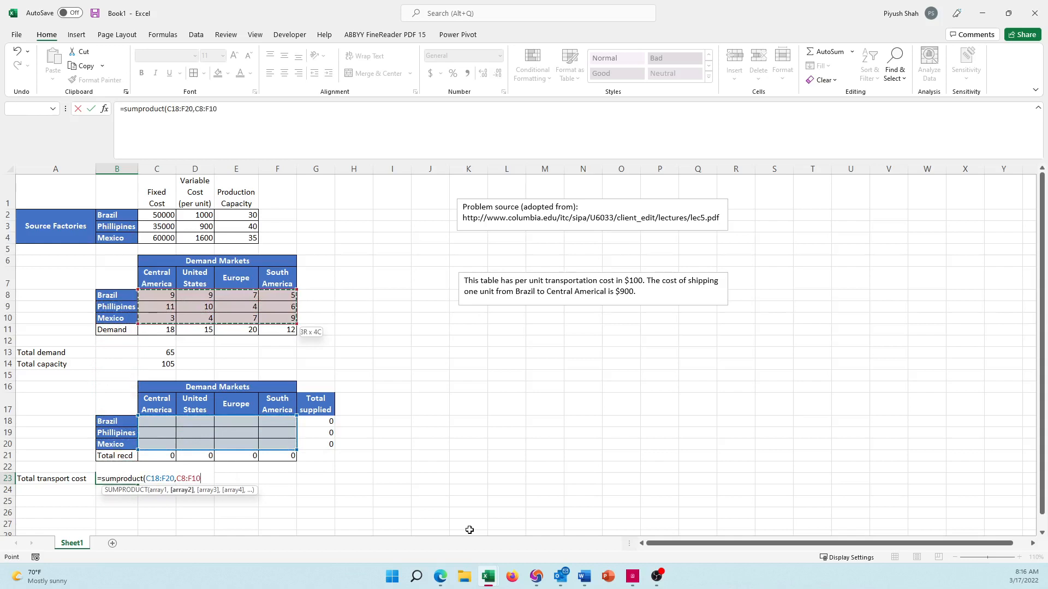
type(")")
key("Return")
key("Up")
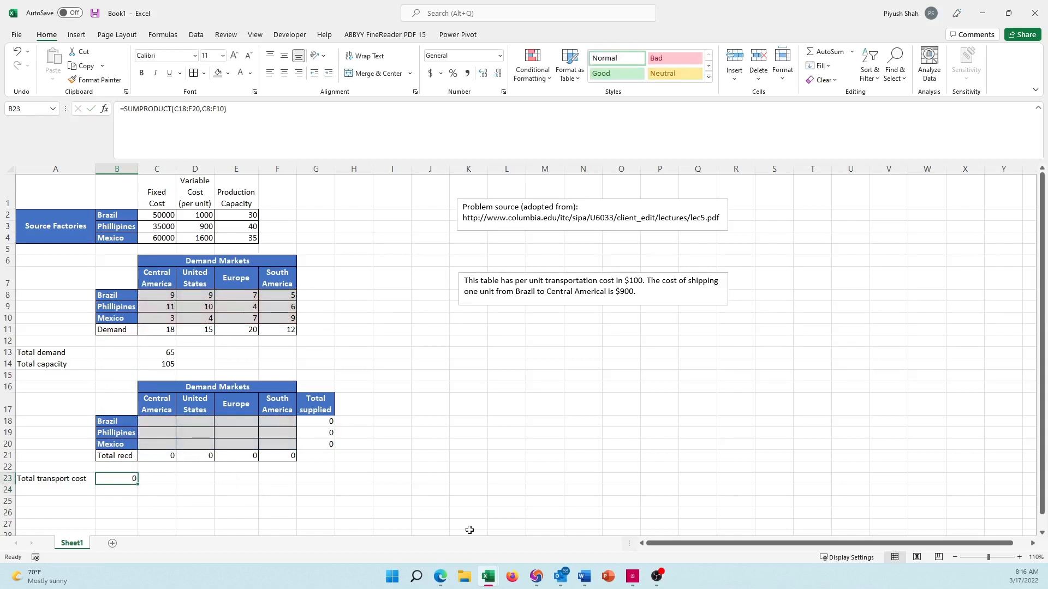
- Test the transport cost formula by entering 1 as the Brazil to United States shipment in cell D18
key("Up")
key("Up")
key("Up")
key("Up")
key("Up")
key("Right")
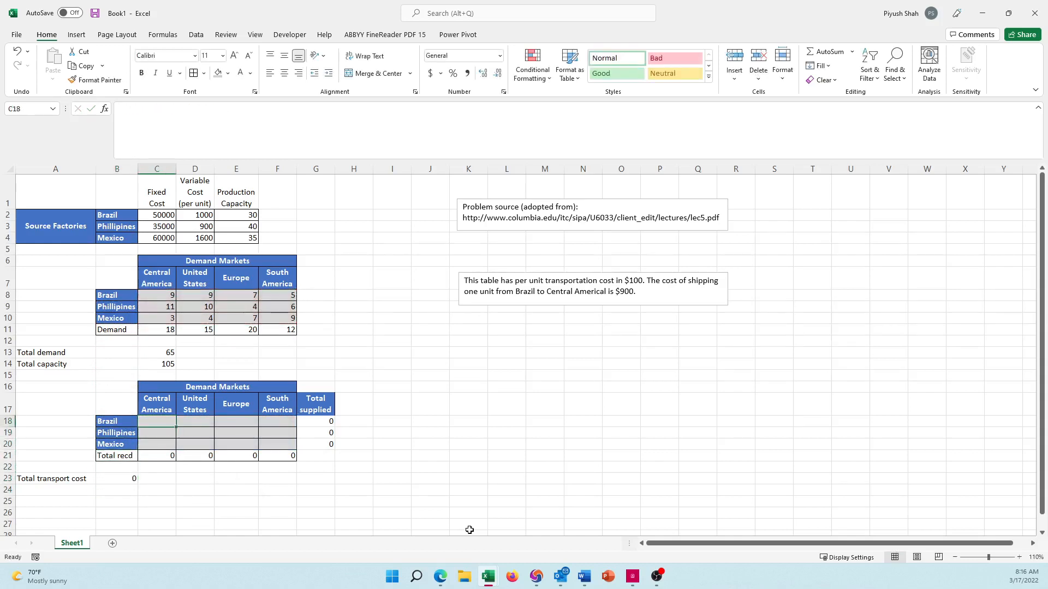
key("Right")
type("1")
key("Return")
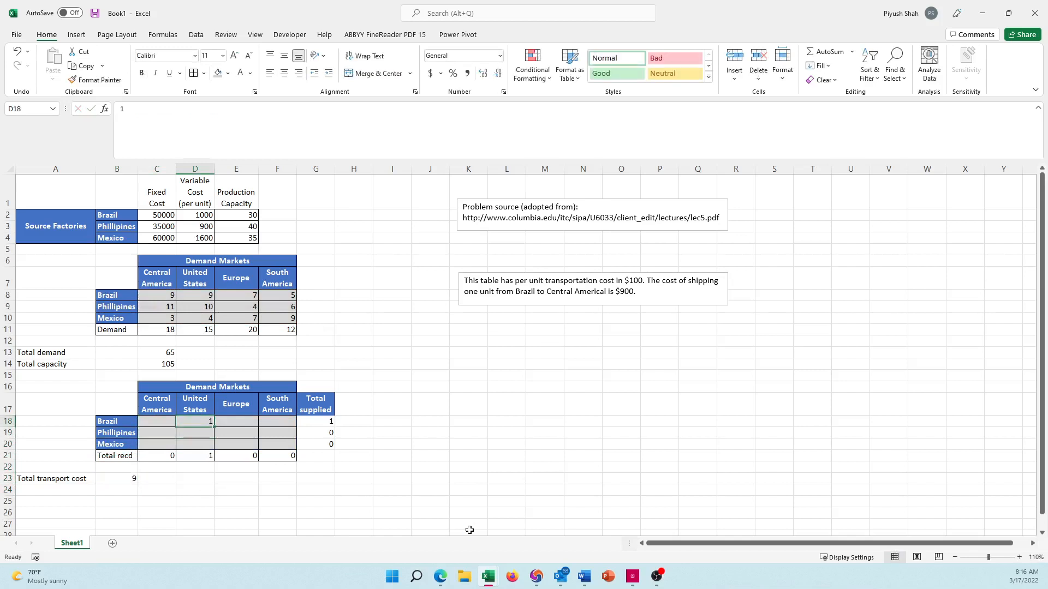
- Multiply the SUMPRODUCT formula in cell B23 by 100 to express the transport cost in dollars
key("Down")
key("Down")
key("Down")
key("Down")
key("Left")
key("Left")
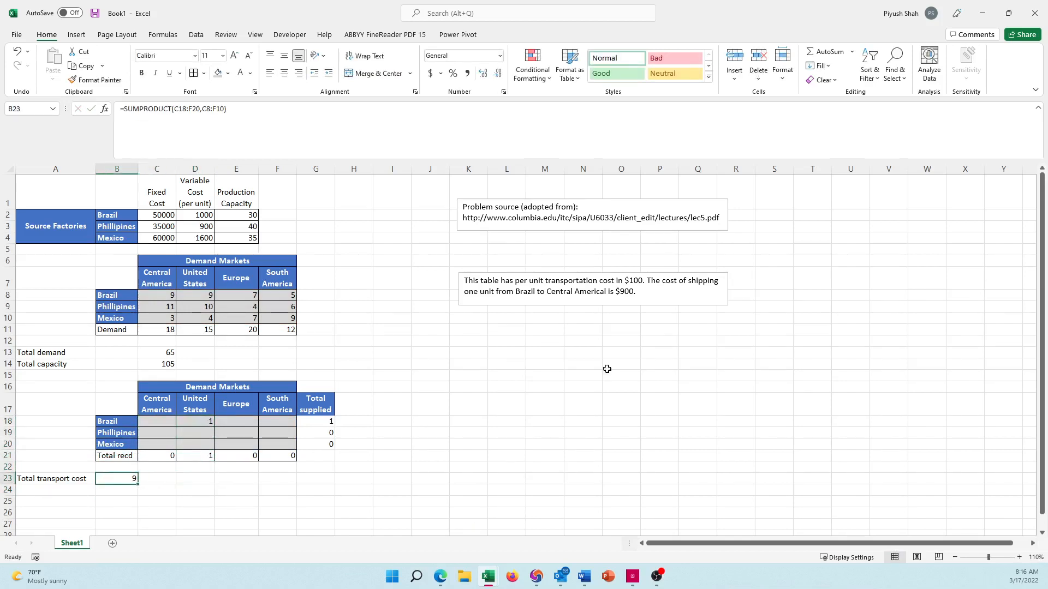
left_click(268, 117)
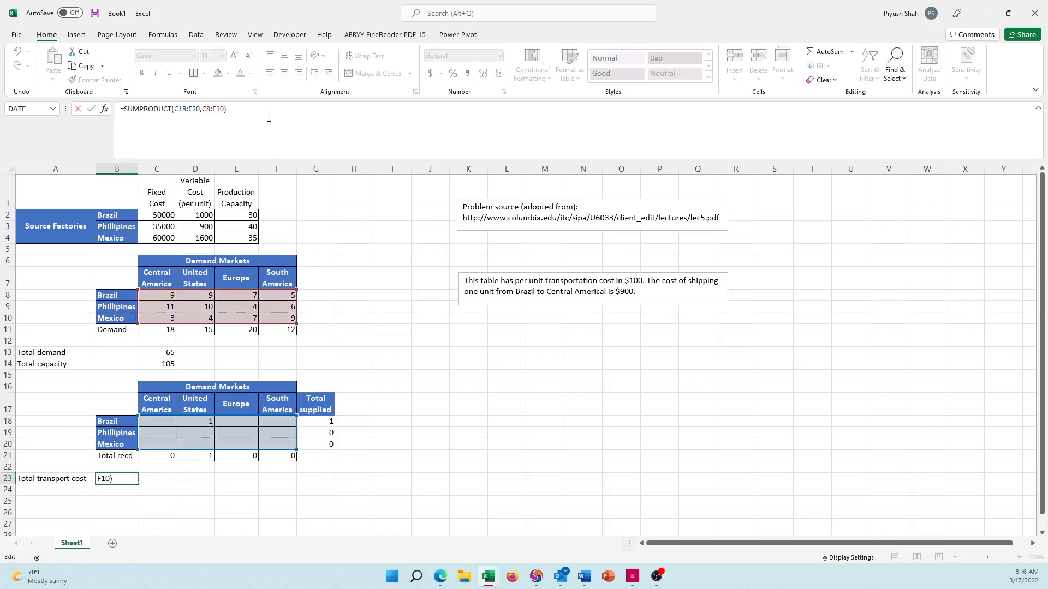
type("*100")
key("ctrl+Return")
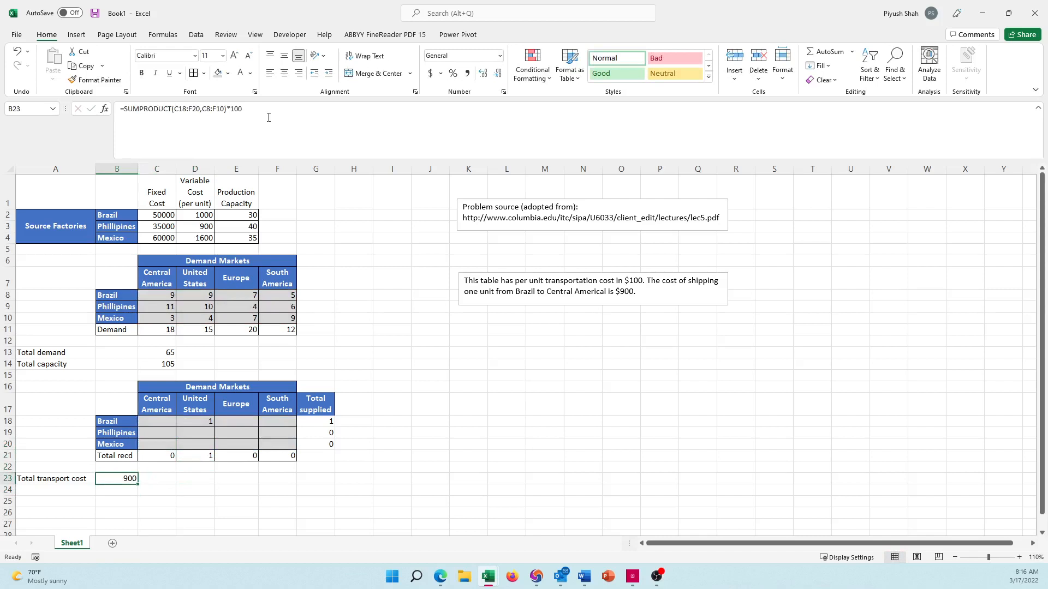
- Test the transport cost with 1 in cell E18 as well, and clear the test quantities from D18:E18
key("Right")
key("Up")
key("Up")
key("Up")
key("Up")
key("Up")
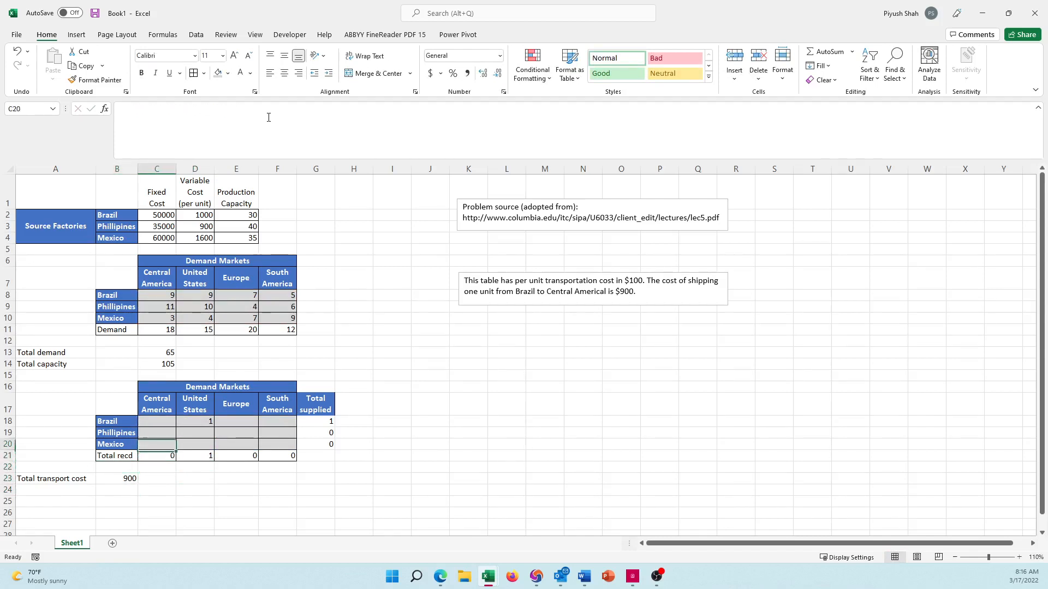
key("Right")
key("Right")
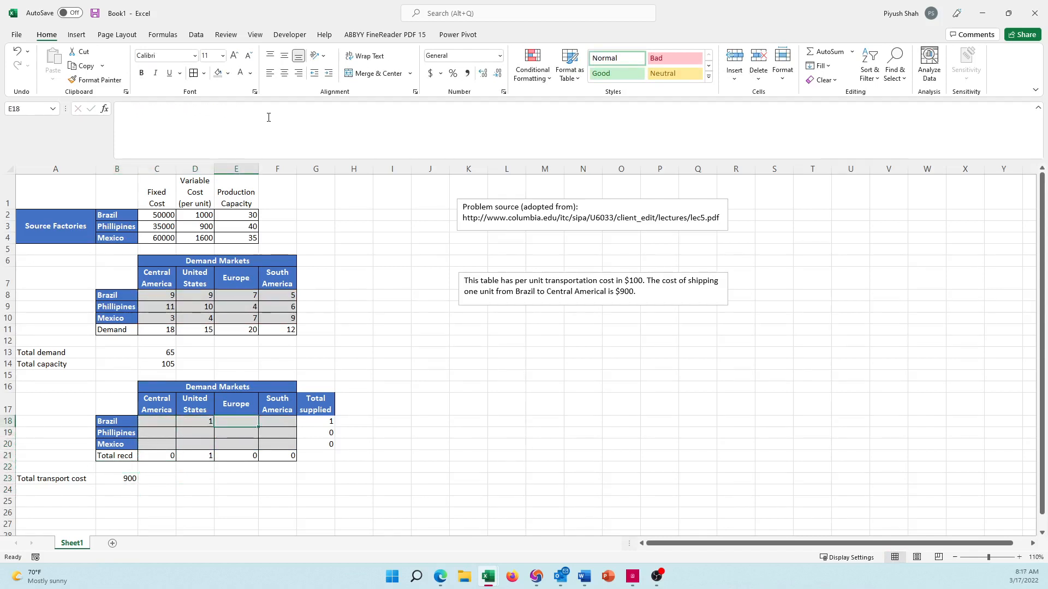
type("1")
key("Return")
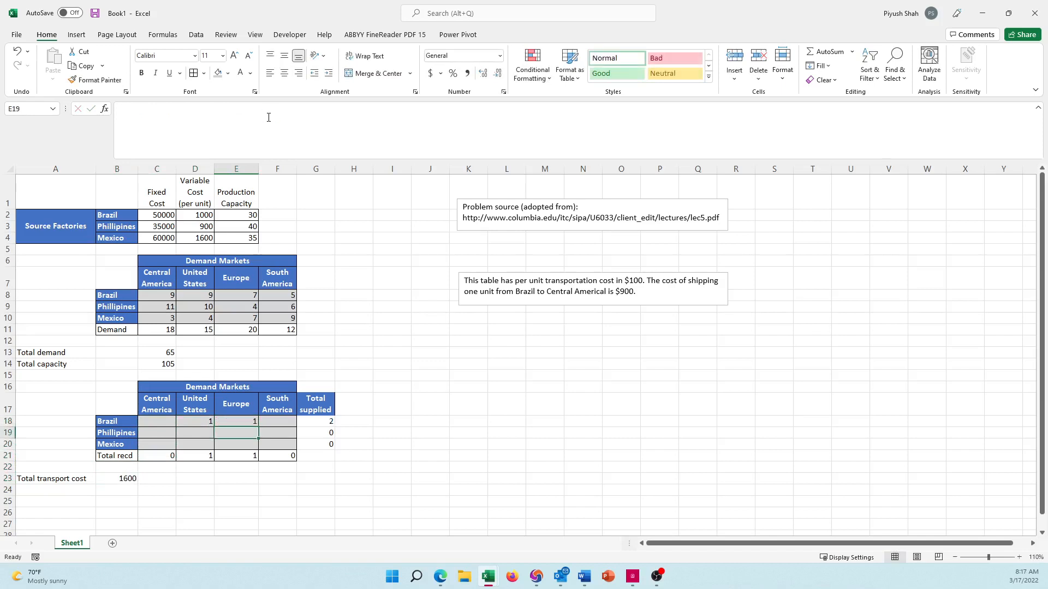
key("Down")
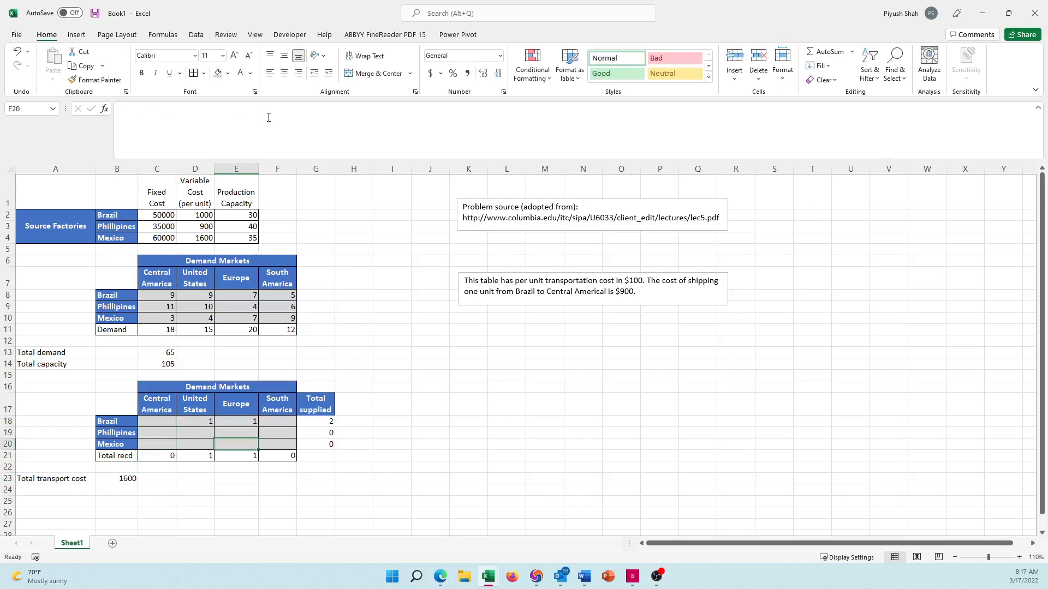
key("Up")
key("Up")
key("Left")
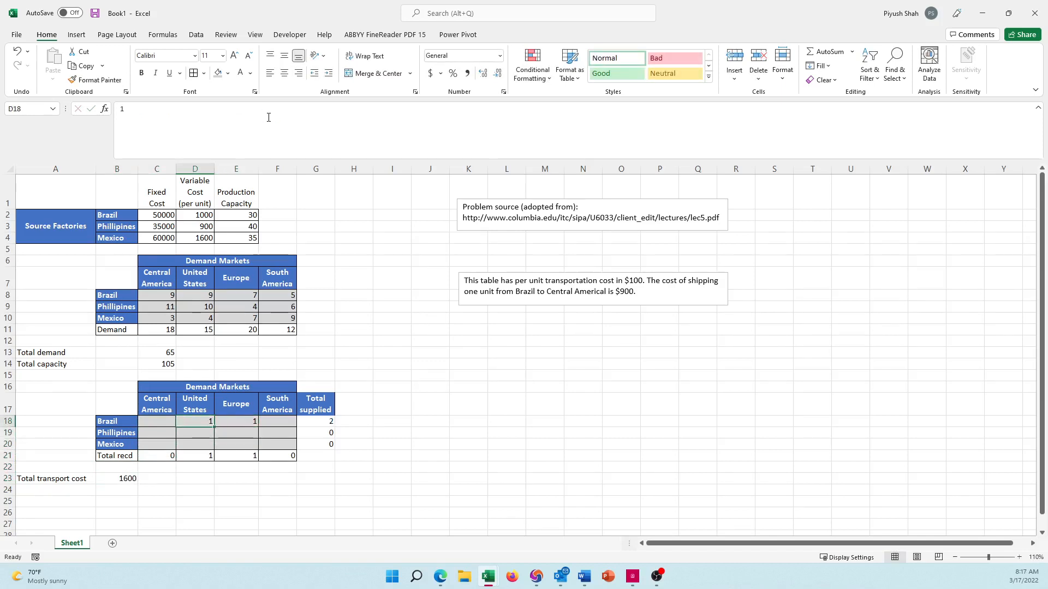
key("shift+Right")
key("Delete")
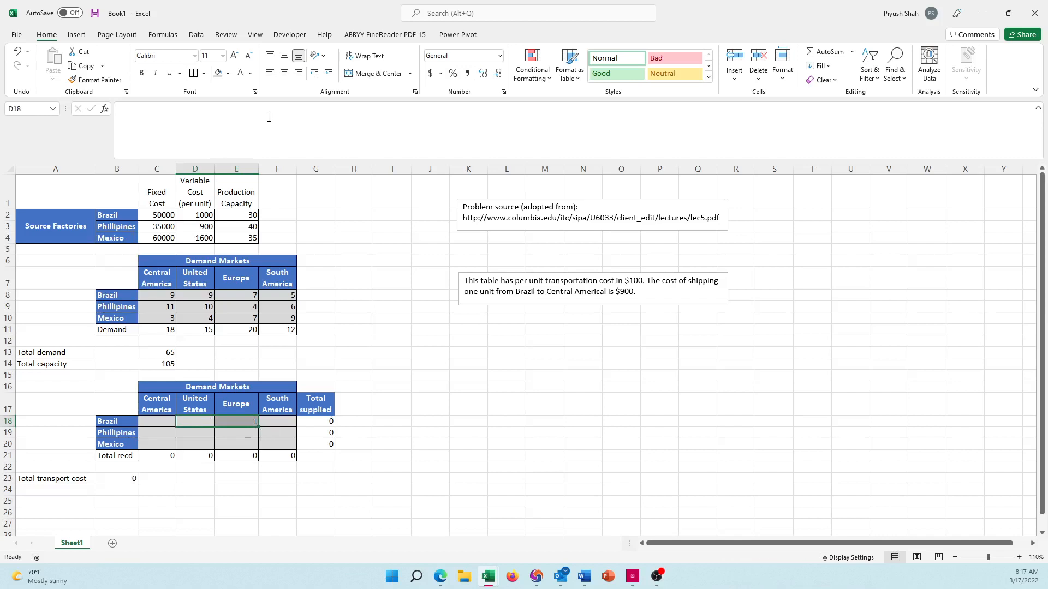
- Label cell A24, below the transport cost label, as "Total variable cost"
key("Down")
key("Down")
key("Down")
key("Down")
key("Down")
key("Left")
key("Left")
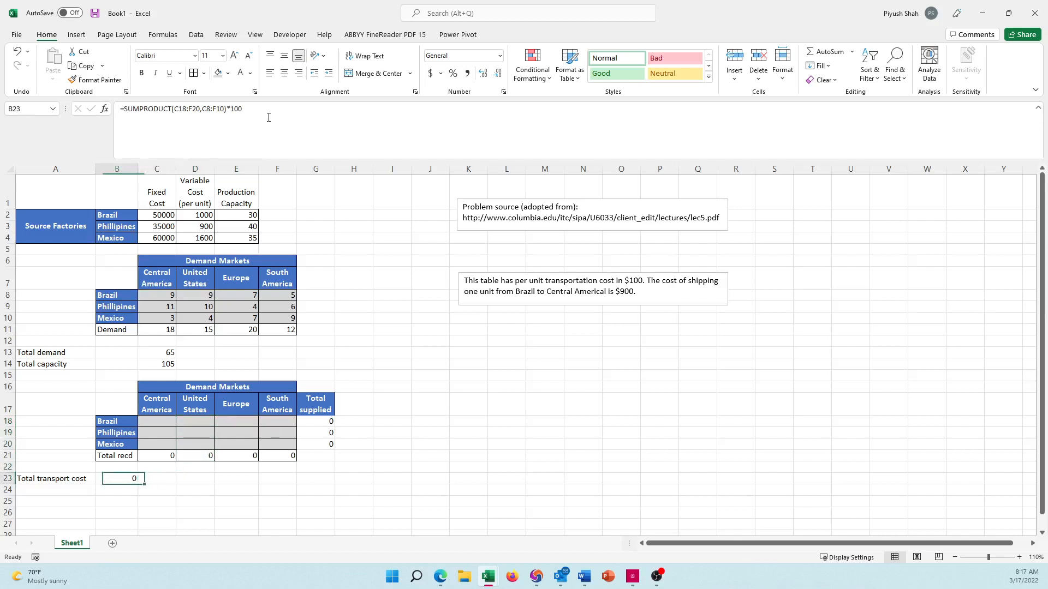
key("Down")
key("Left")
type("Total va")
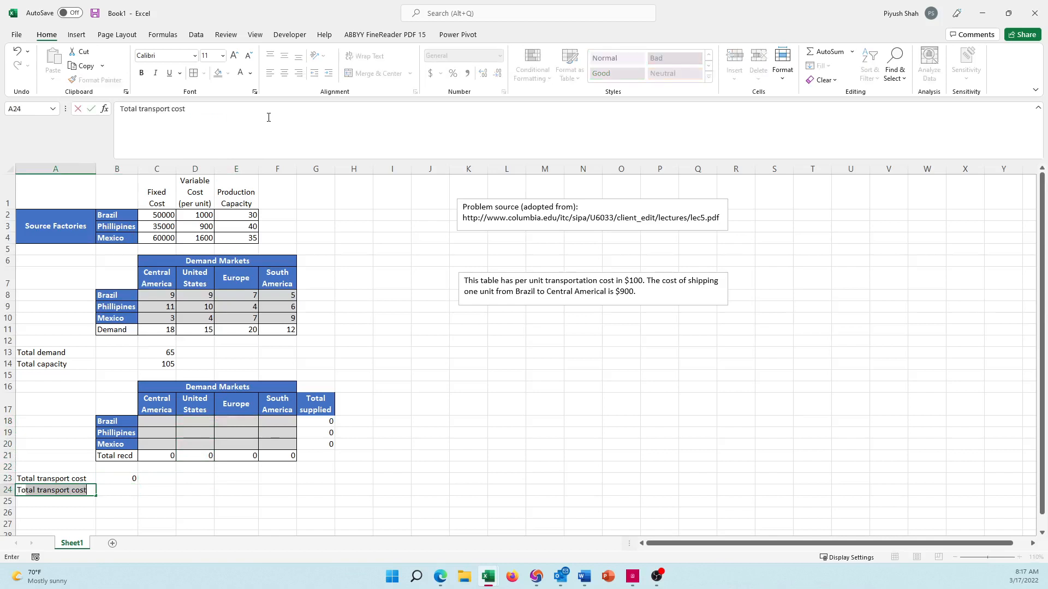
type("ria")
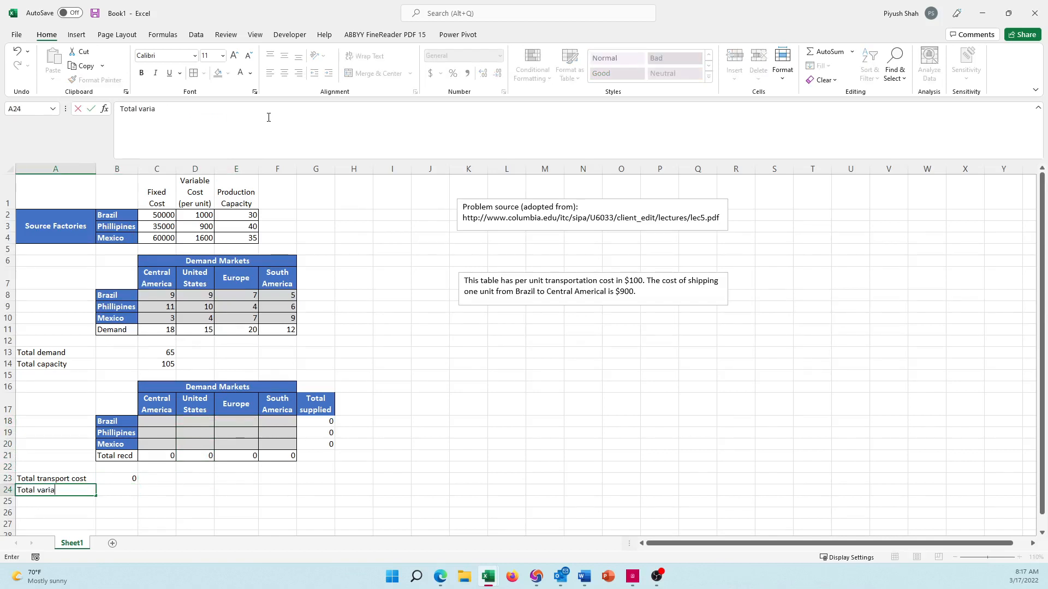
type("ble cost")
key("Right")
- Add the column header "Total produced" in cell F1 and apply borders to cells F2:F4
key("Right")
key("Right")
key("Left")
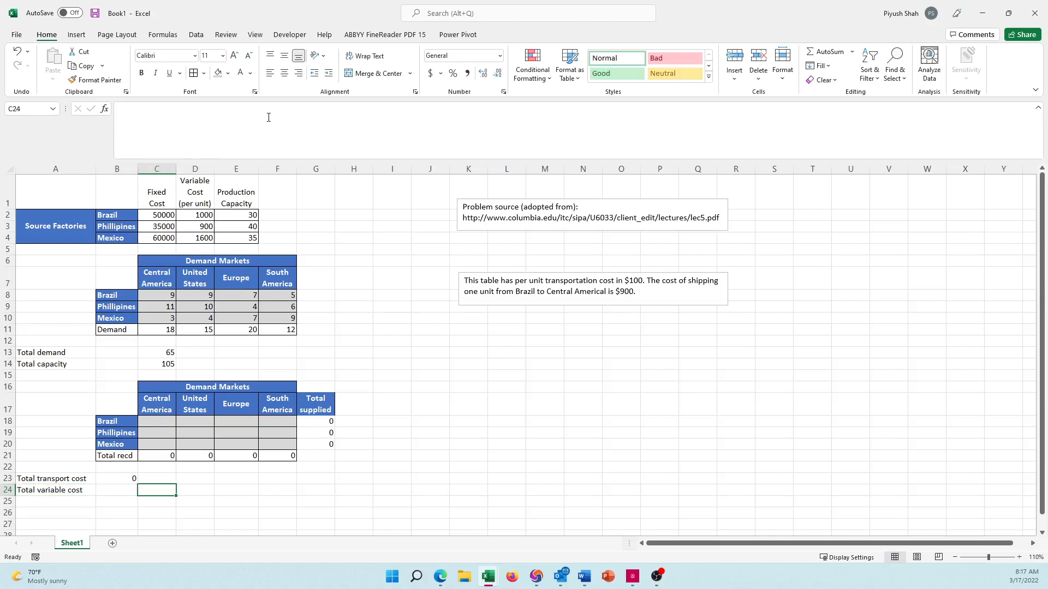
key("Up")
key("Up")
key("Up")
key("Up")
key("Up")
key("Up")
key("Up")
key("Up")
key("Up")
key("Up")
key("Up")
key("Up")
key("Up")
key("Up")
key("Up")
key("Up")
key("Up")
key("Up")
key("Up")
key("Up")
key("Right")
key("Right")
key("Right")
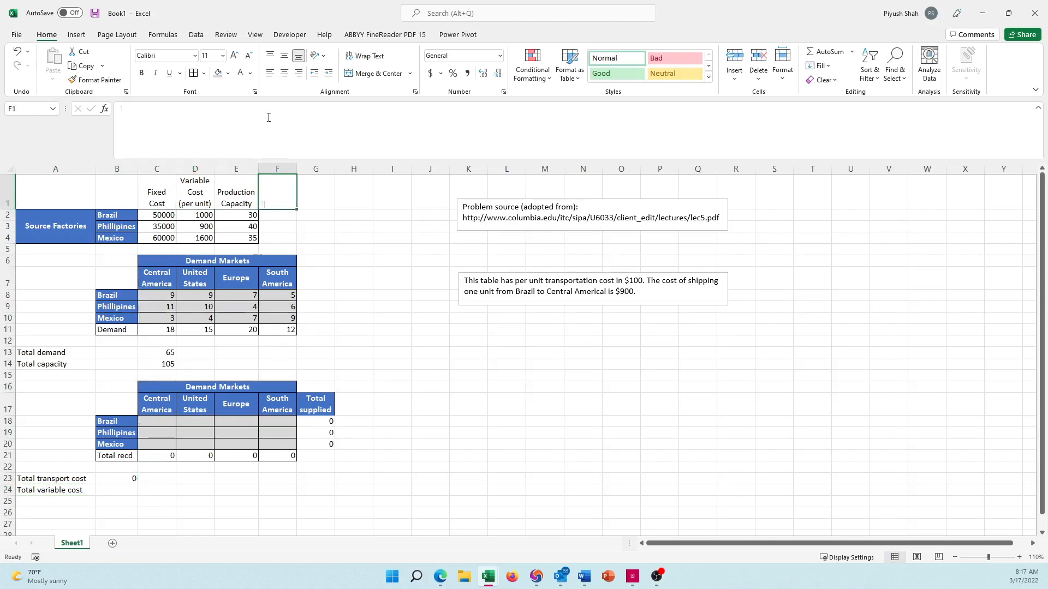
type("T")
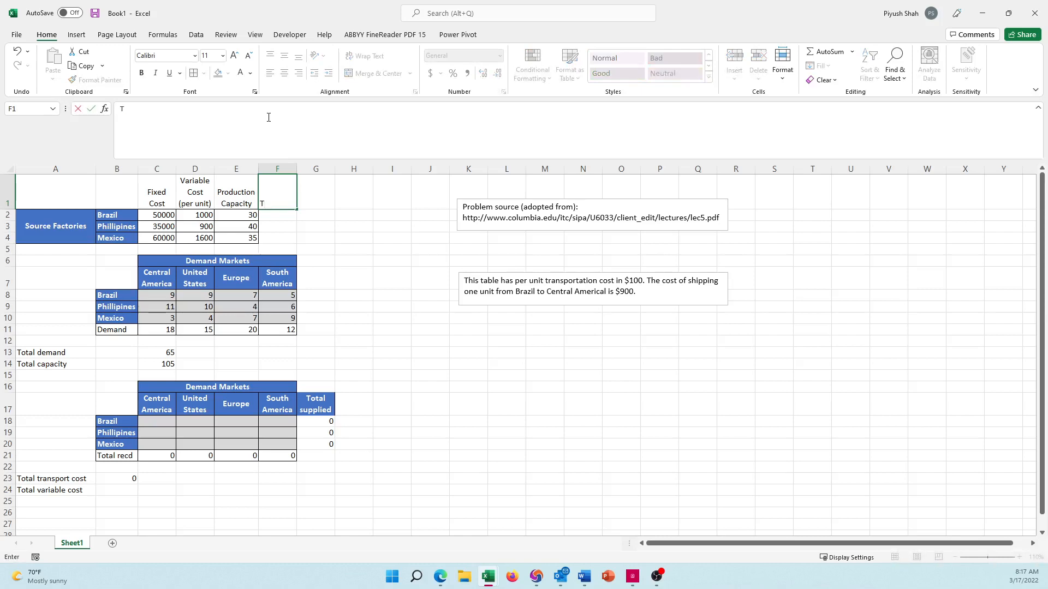
type("ptal produced")
key("Return")
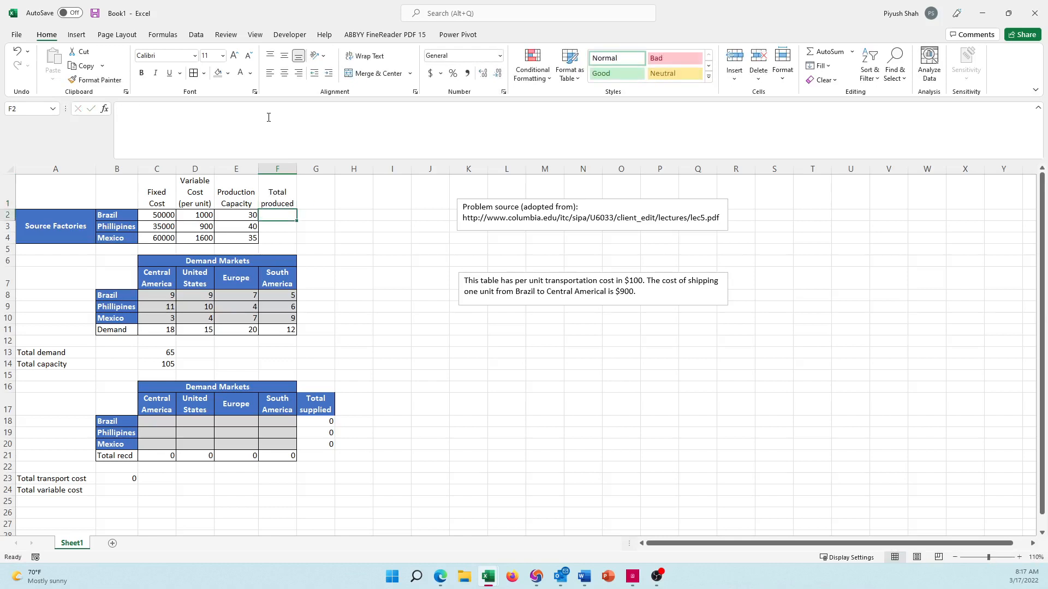
key("shift+Down")
key("shift+Down")
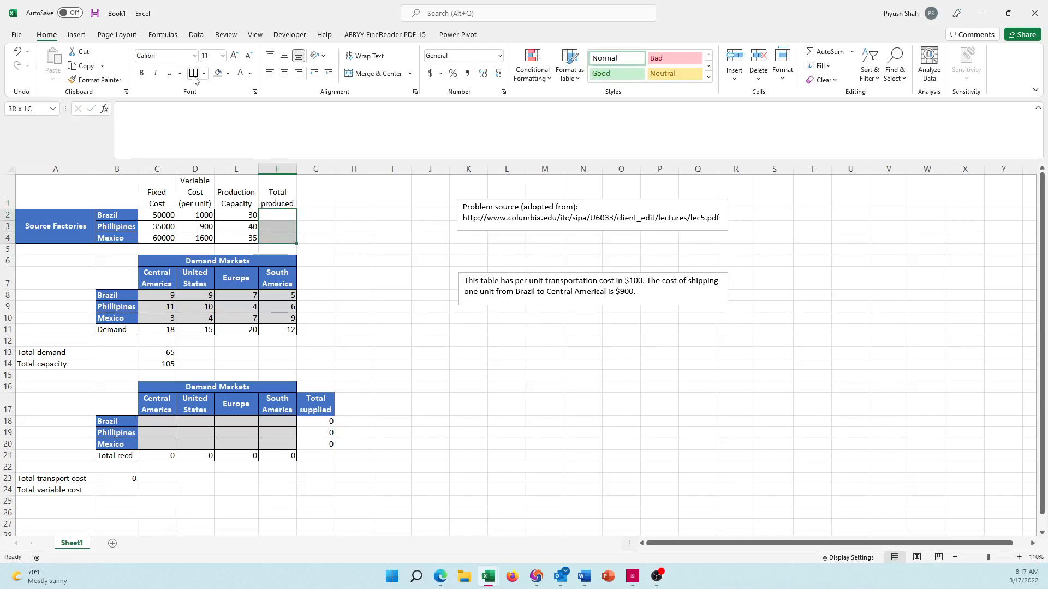
- Calculate the total variable cost in cell B24 as the SUMPRODUCT of the total produced F2:F4 and the variable costs D2:D4
left_click(122, 489)
type("=")
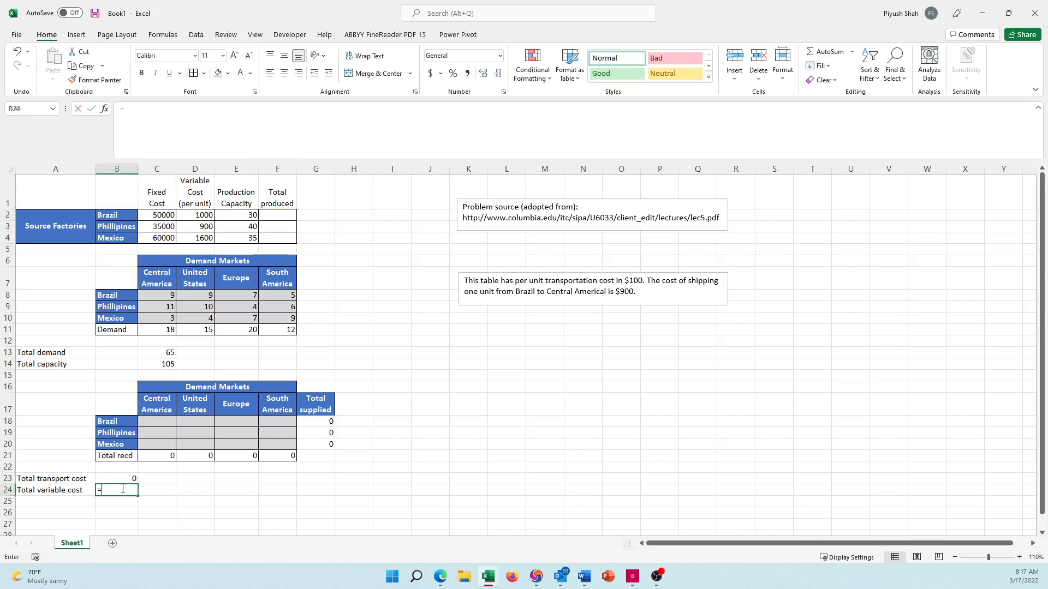
type("sumproduct")
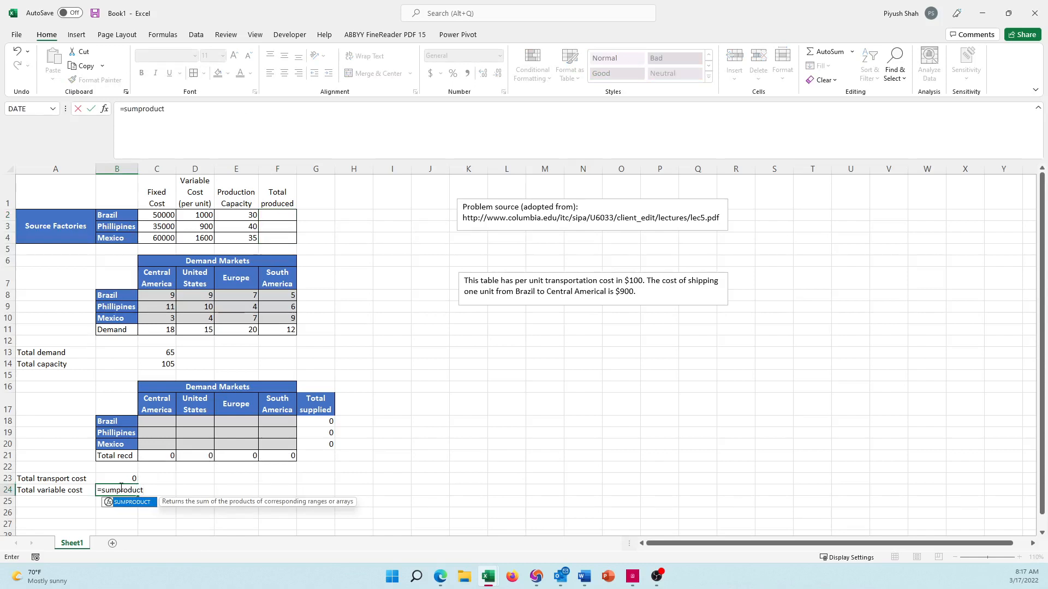
type("(")
key("Up")
key("Up")
key("Up")
key("Up")
key("Up")
key("Up")
key("Up")
key("Up")
key("Up")
key("Up")
key("Up")
key("Up")
key("Up")
key("Up")
key("Up")
key("Up")
key("Up")
key("Up")
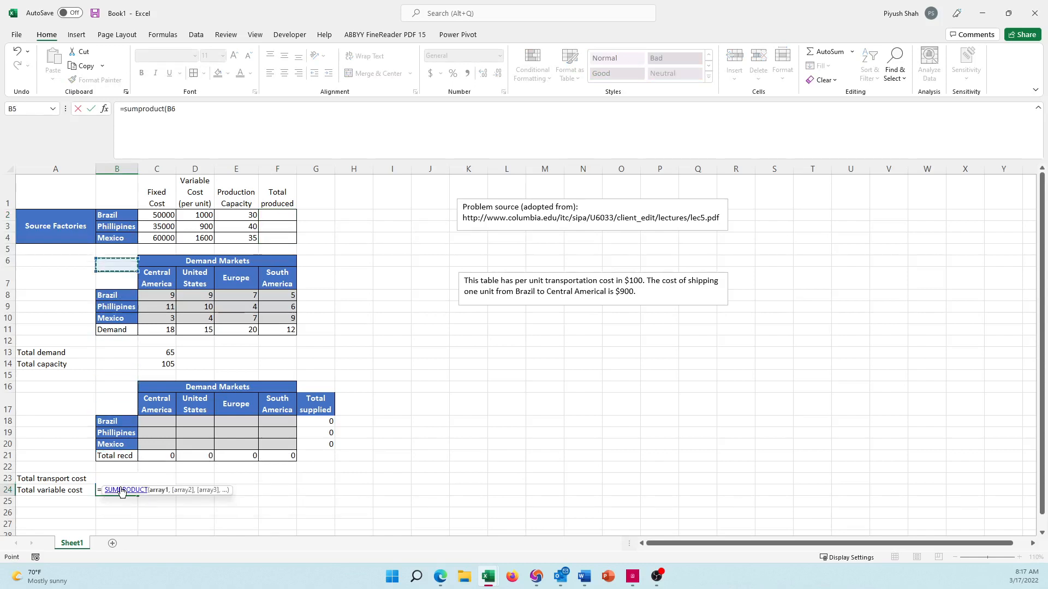
key("Up")
key("Up")
key("Right")
key("Right")
key("Right")
key("Right")
key("Up")
key("Up")
key("Up")
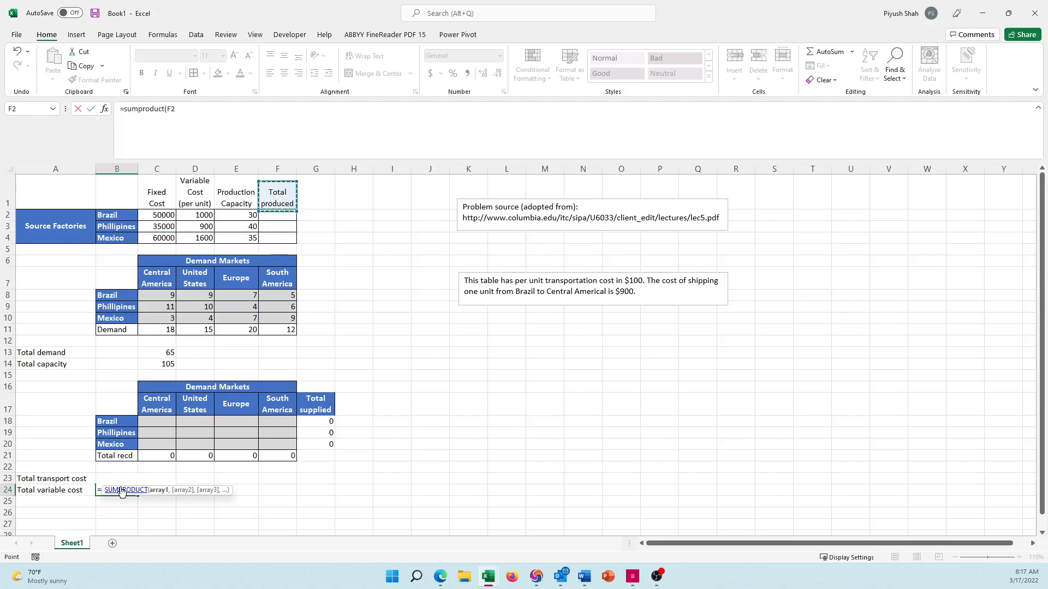
key("shift+Down")
key("shift+Down")
type(",")
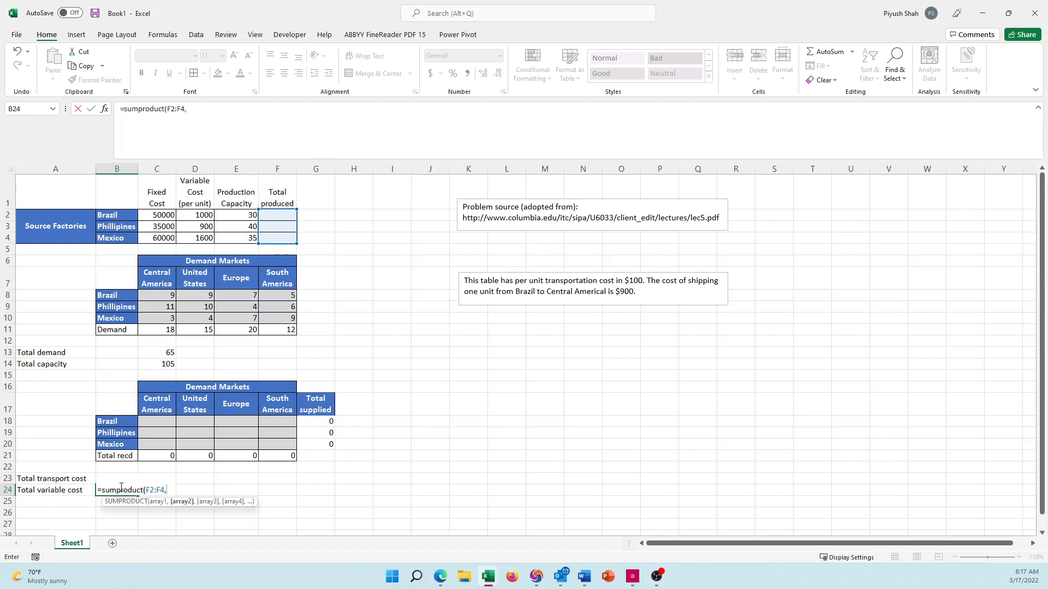
key("Left")
key("Up")
key("Up")
key("Up")
key("Up")
key("Up")
key("Up")
key("Up")
key("Up")
key("Up")
key("Up")
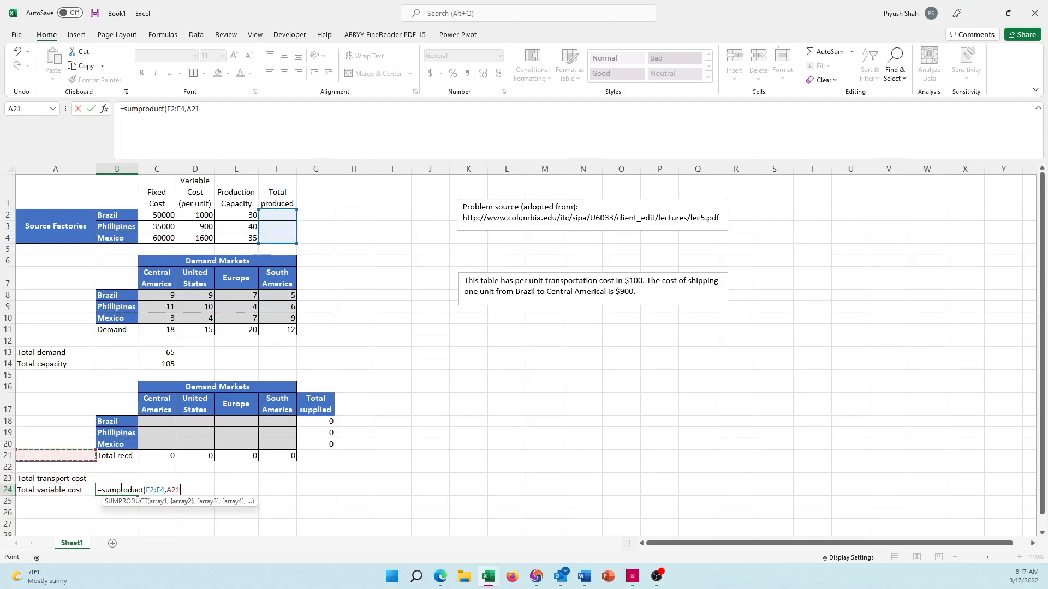
key("Up")
key("Up")
key("Up")
key("Up")
key("Up")
key("Up")
key("Up")
key("Up")
key("Up")
key("Right")
key("Right")
key("Right")
key("Up")
key("Up")
key("Up")
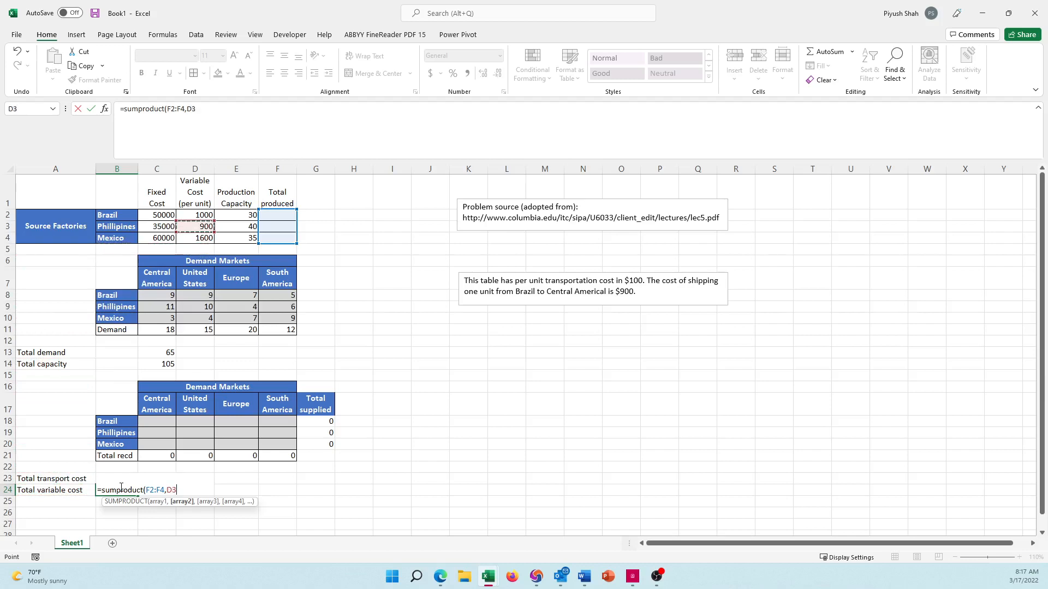
key("shift+Down")
key("shift+Down")
type(")")
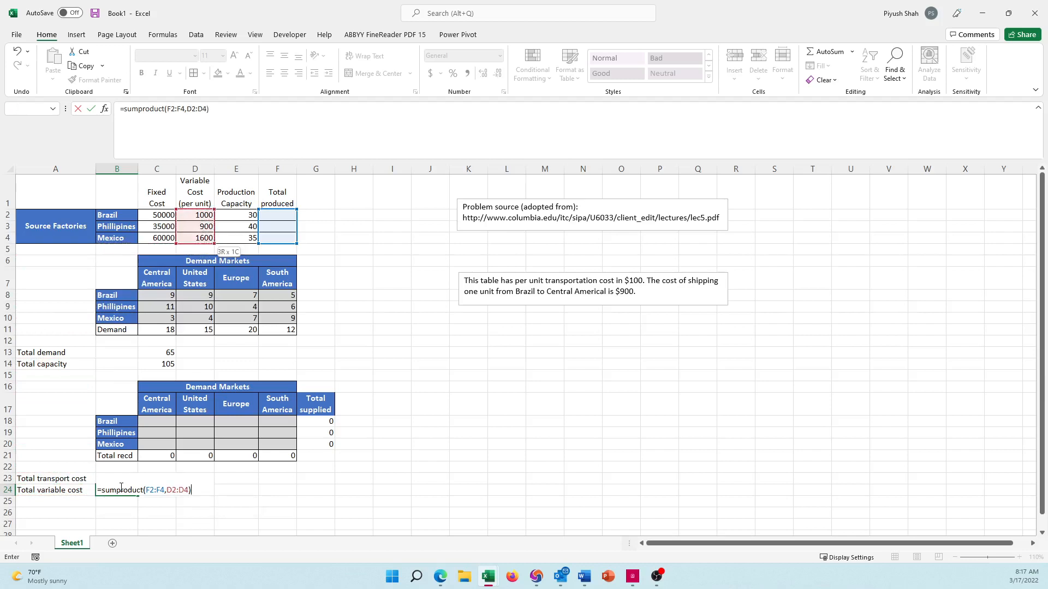
key("Return")
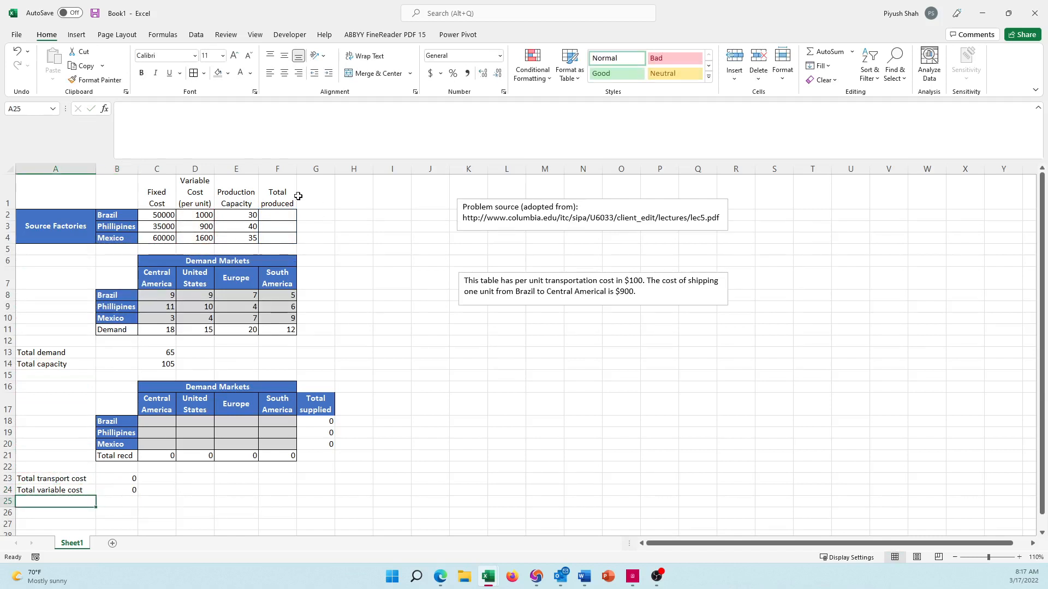
- Test the total variable cost with 10 in cells F2 and F3, and clear the test quantities
left_click(283, 216)
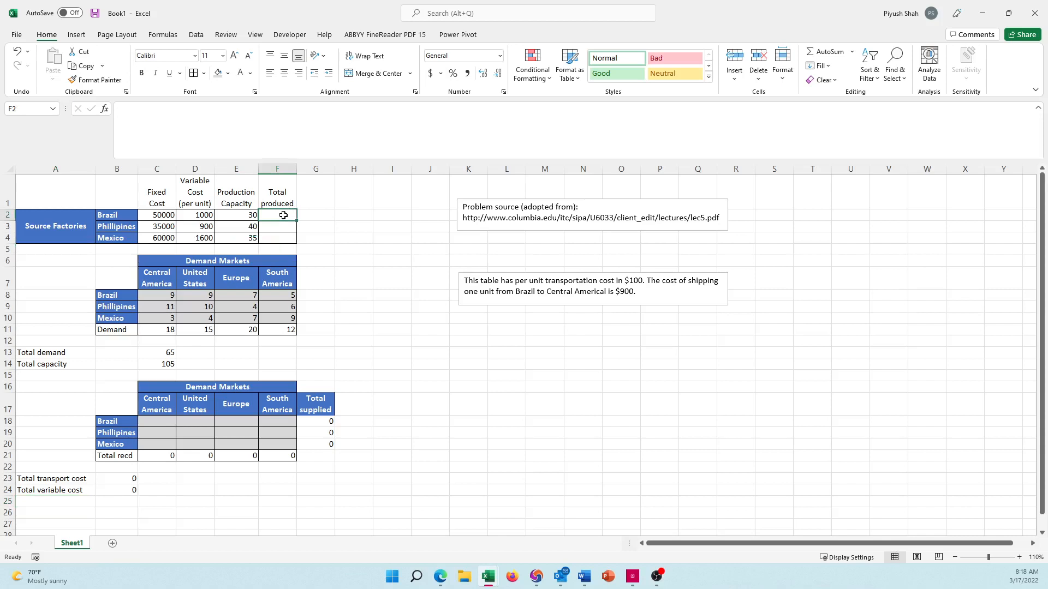
type("10")
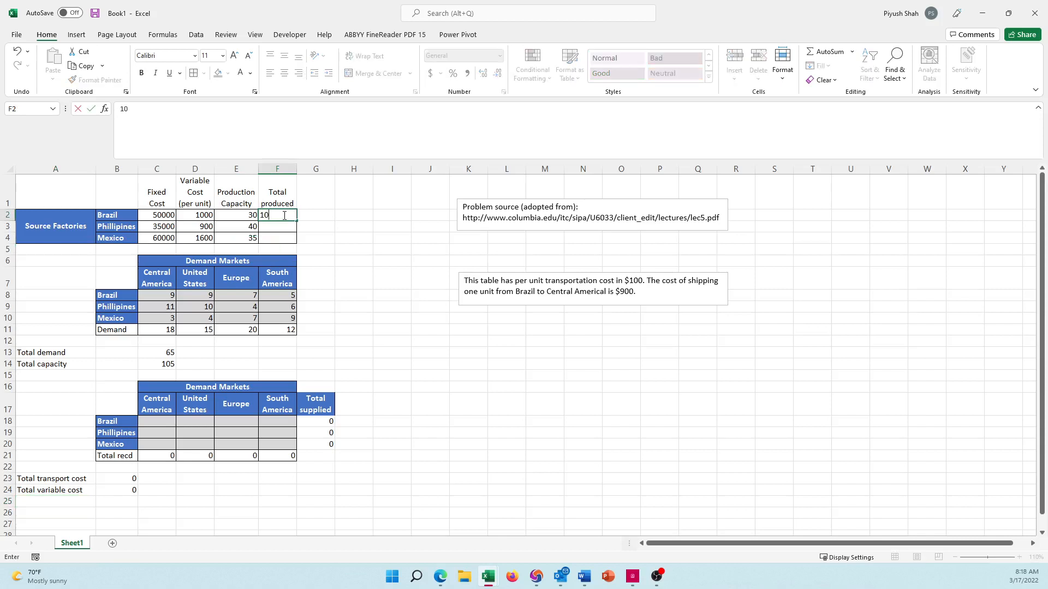
key("Return")
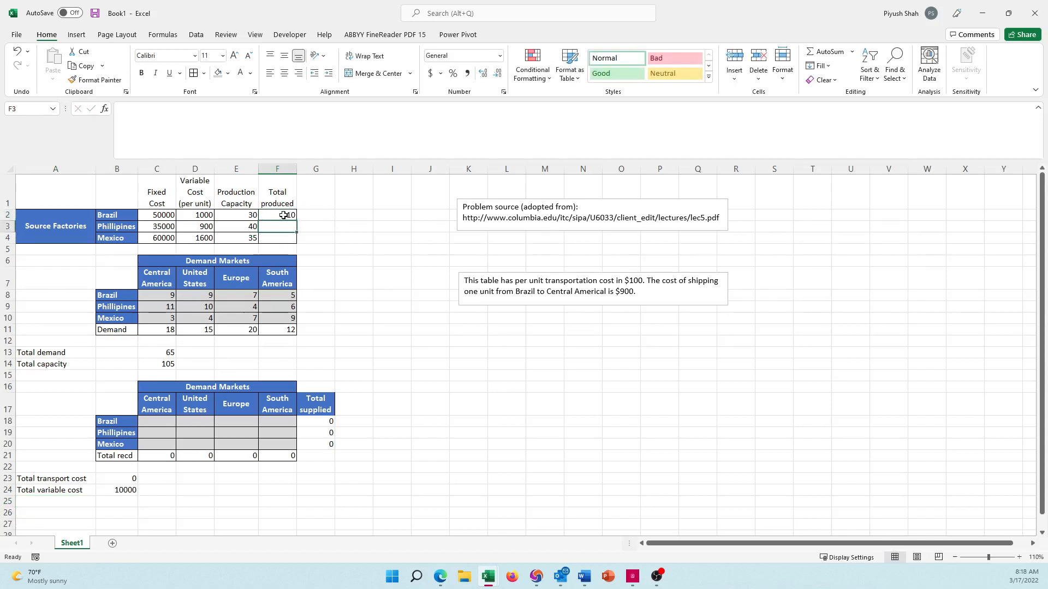
left_click(283, 216)
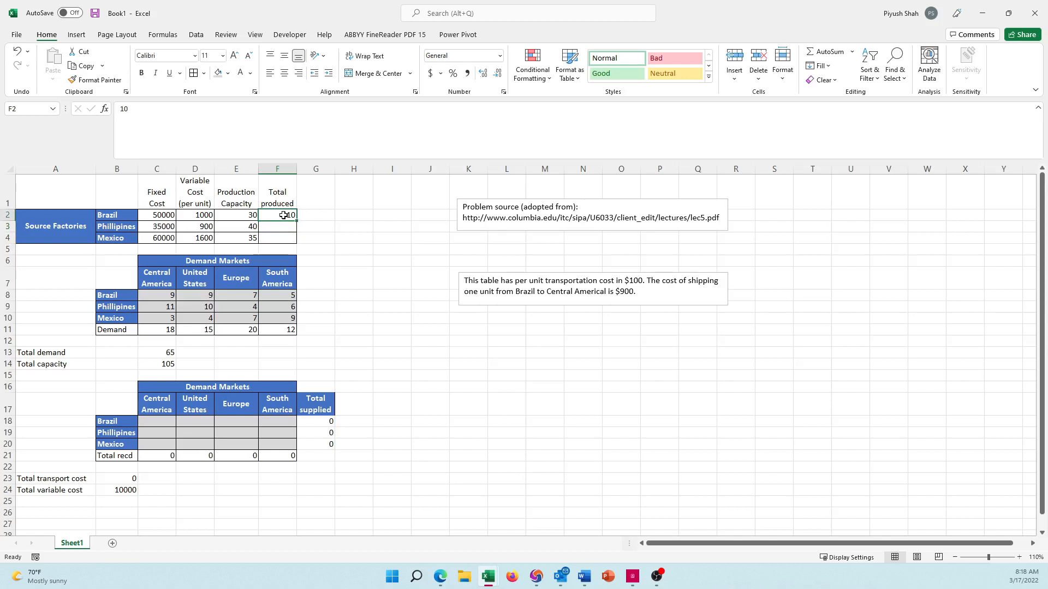
key("Return")
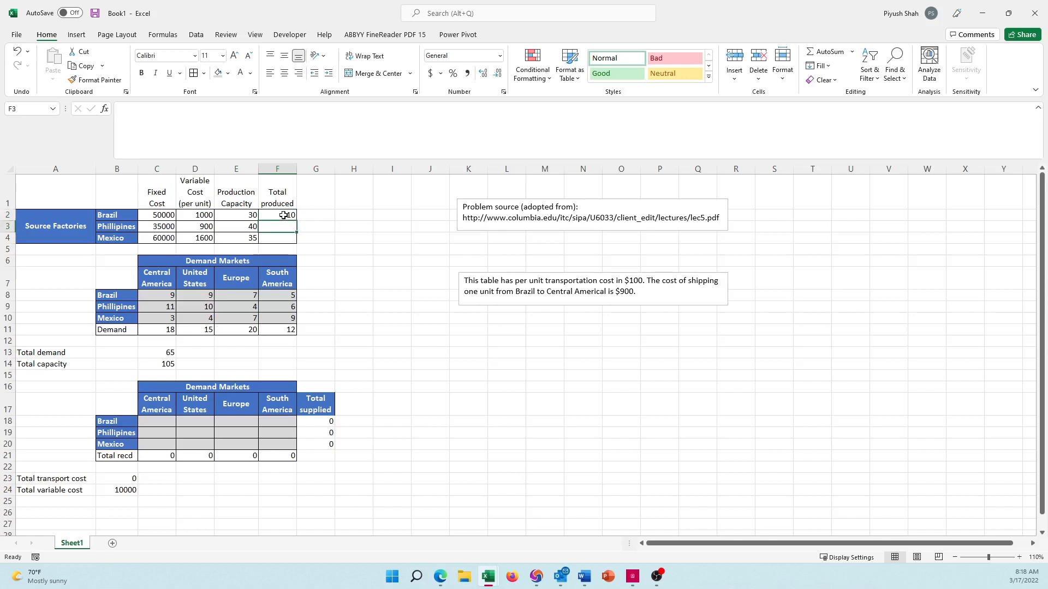
type("10")
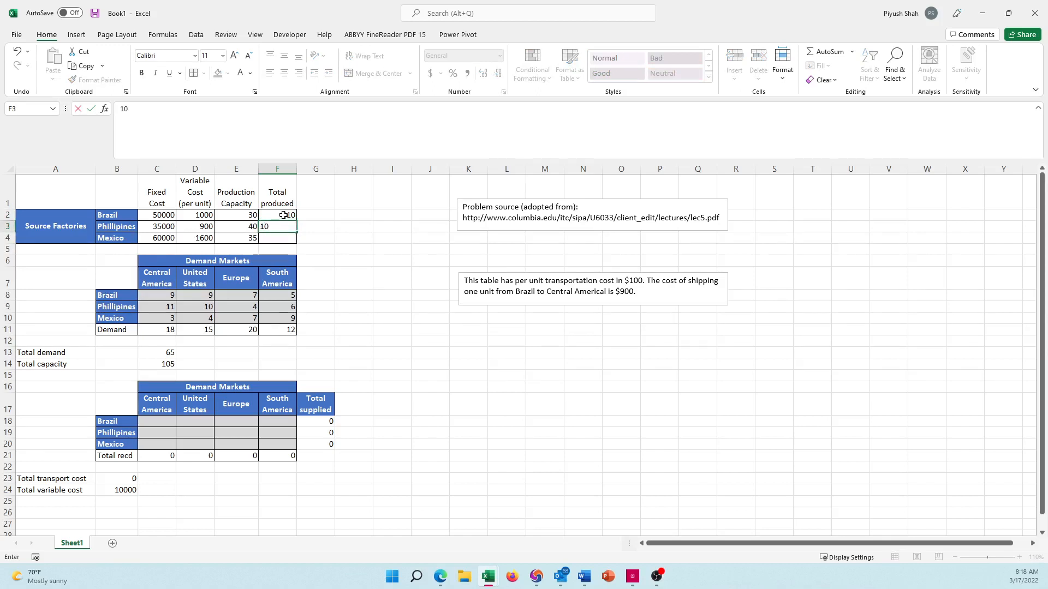
key("Return")
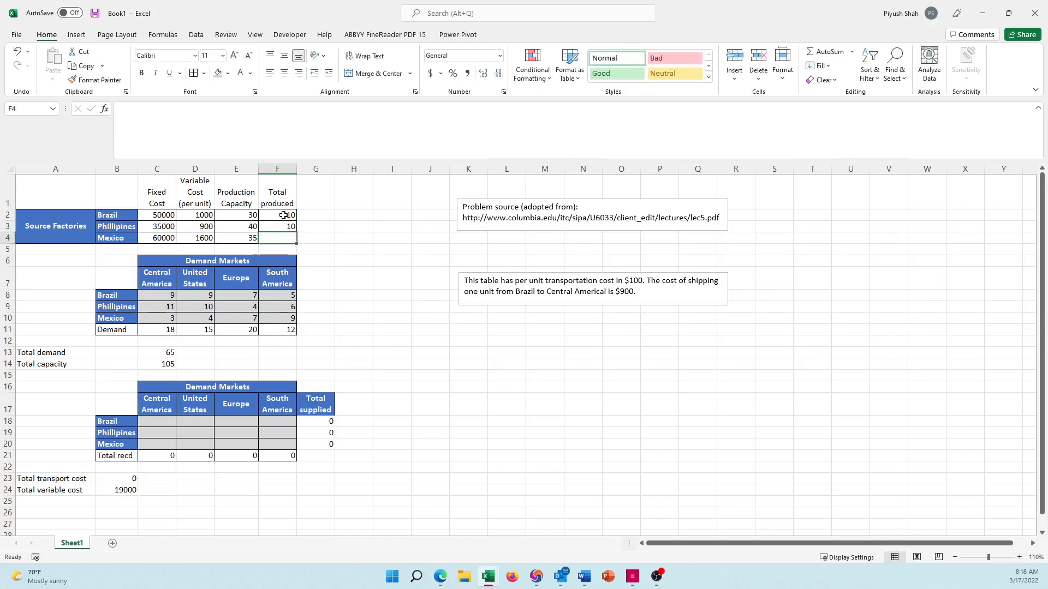
left_click_drag(283, 215, 283, 226)
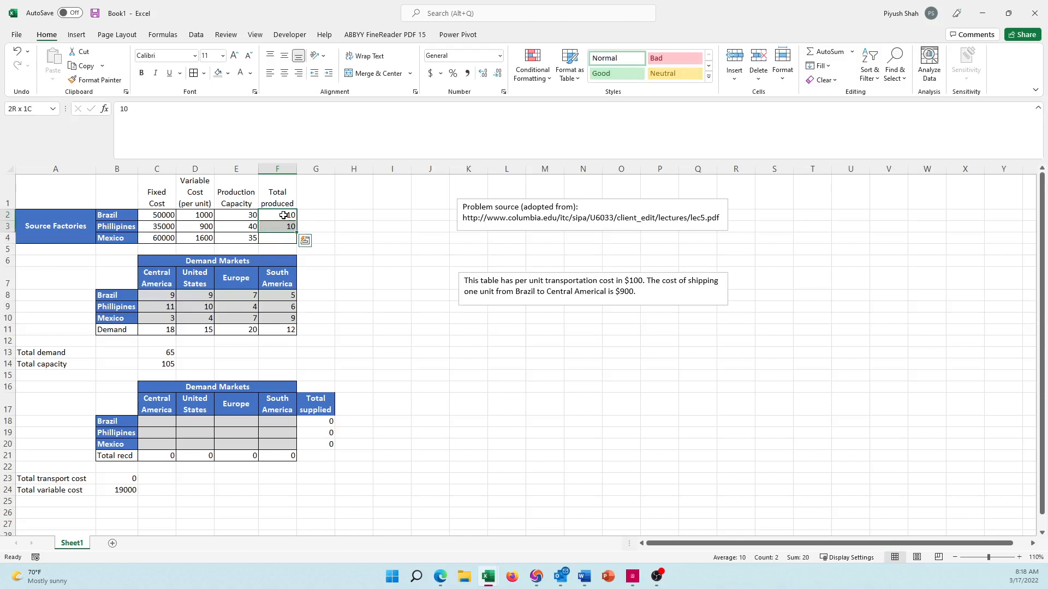
key("Delete")
- Label cell A25, below the total variable cost label, as "Total fixed cost"
key("Down")
key("Down")
key("Down")
key("Down")
key("Down")
key("Down")
key("Down")
key("Down")
key("Down")
key("Down")
key("Down")
key("Down")
key("Down")
key("Down")
key("Down")
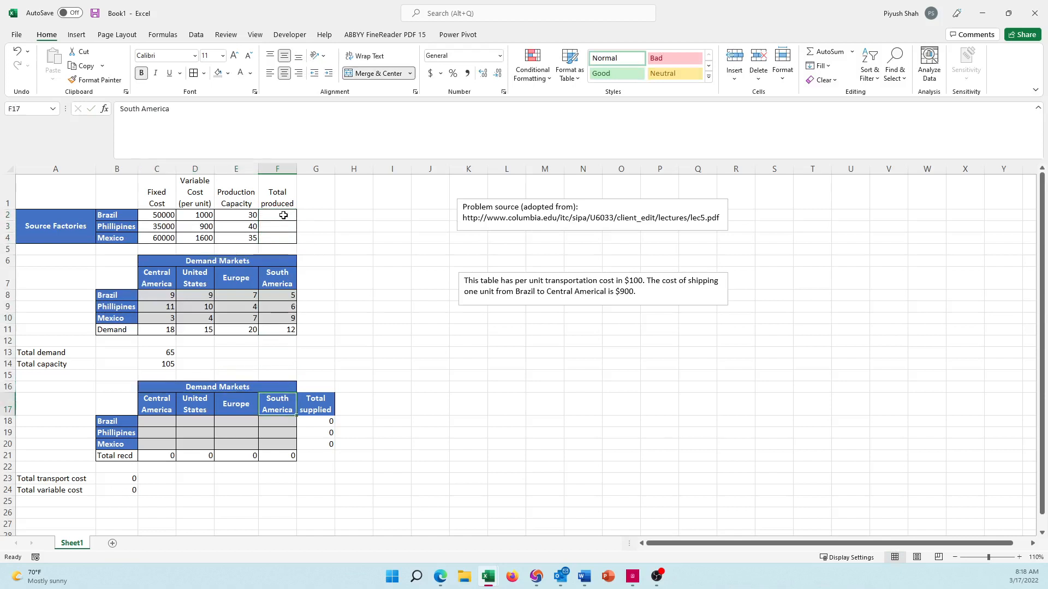
key("Down")
key("Down")
key("Down")
key("Down")
key("Down")
key("Down")
key("Down")
key("Down")
key("Left")
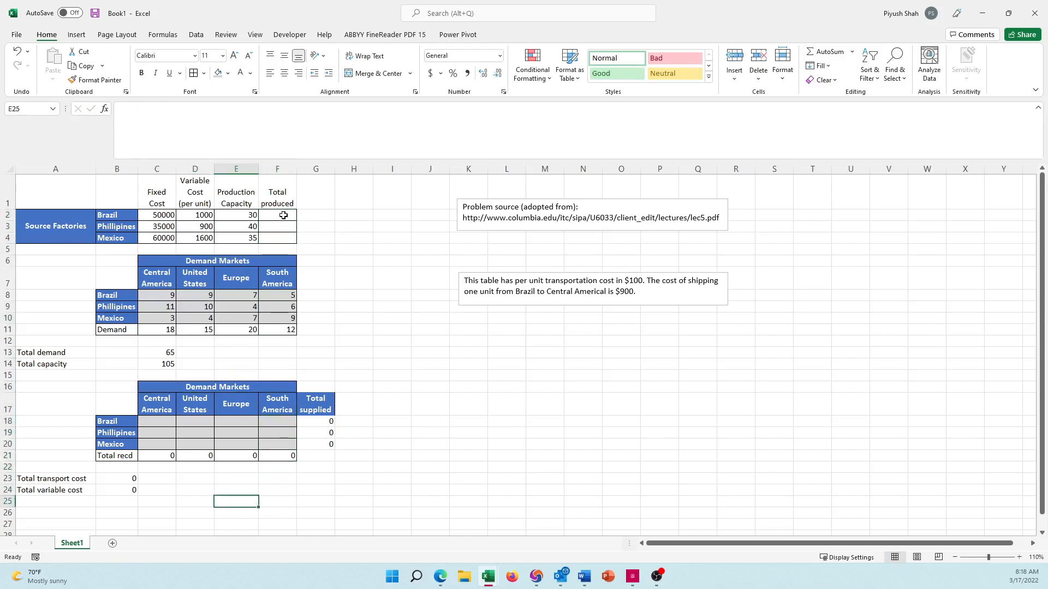
key("Left")
key("Left")
key("Left")
key("Left")
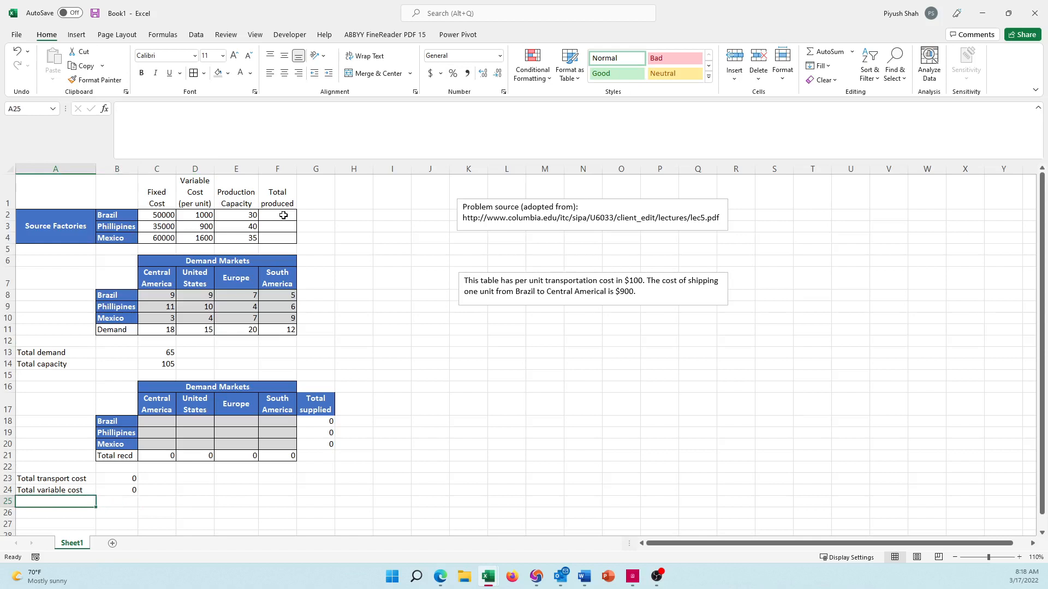
type("Total ")
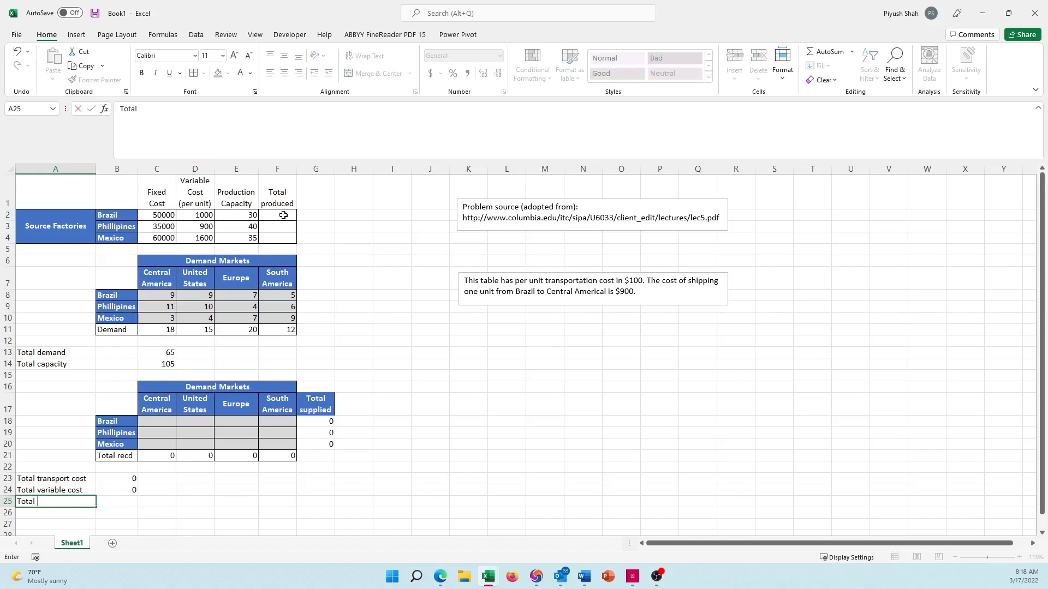
type("fixed cost")
key("Tab")
- Add the column header "Production decision" in cell G1 and widen column G so the word "Production" fits on one line
key("Up")
key("Up")
key("Up")
key("Up")
key("Up")
key("Up")
key("Up")
key("Up")
key("Up")
key("Up")
key("Up")
key("Up")
key("Up")
key("Up")
key("Up")
key("Up")
key("Up")
key("Up")
key("Up")
key("Up")
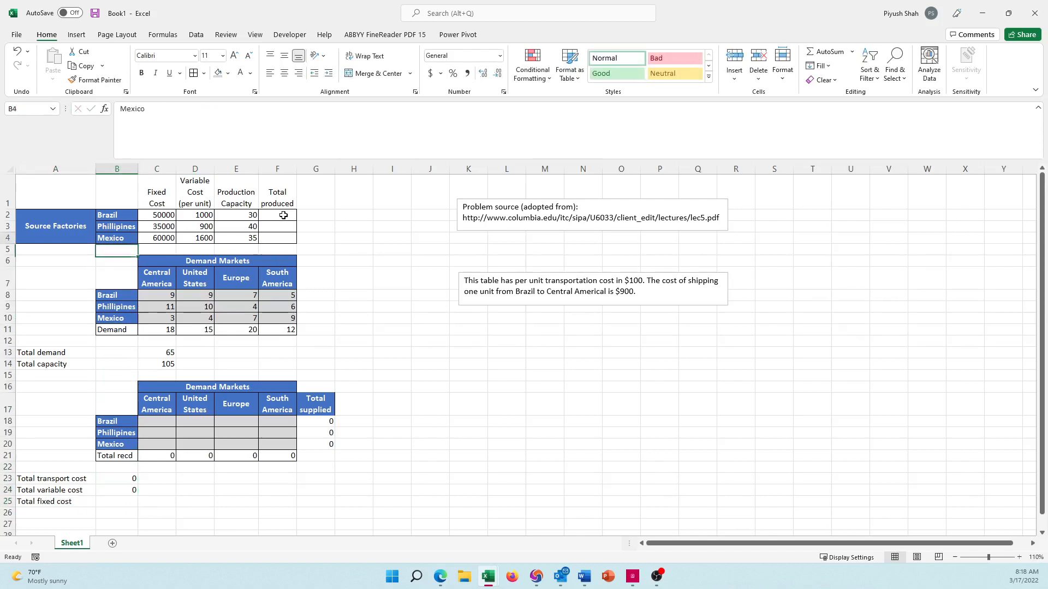
key("Up")
key("Up")
key("Up")
key("Right")
key("Right")
key("Right")
key("Right")
key("Right")
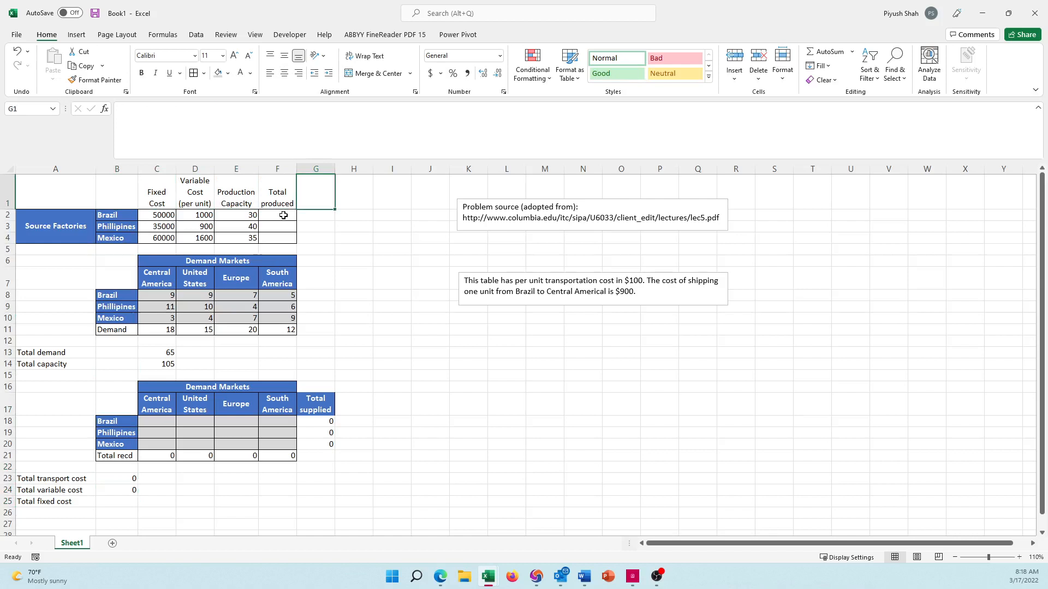
type("Productio")
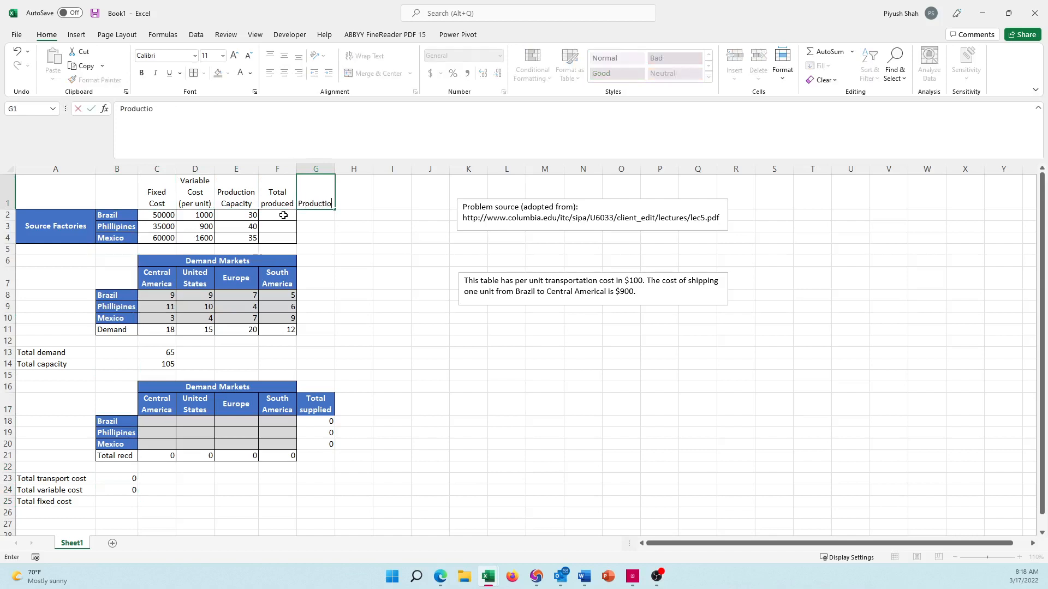
type("n decision")
key("Return")
key("Up")
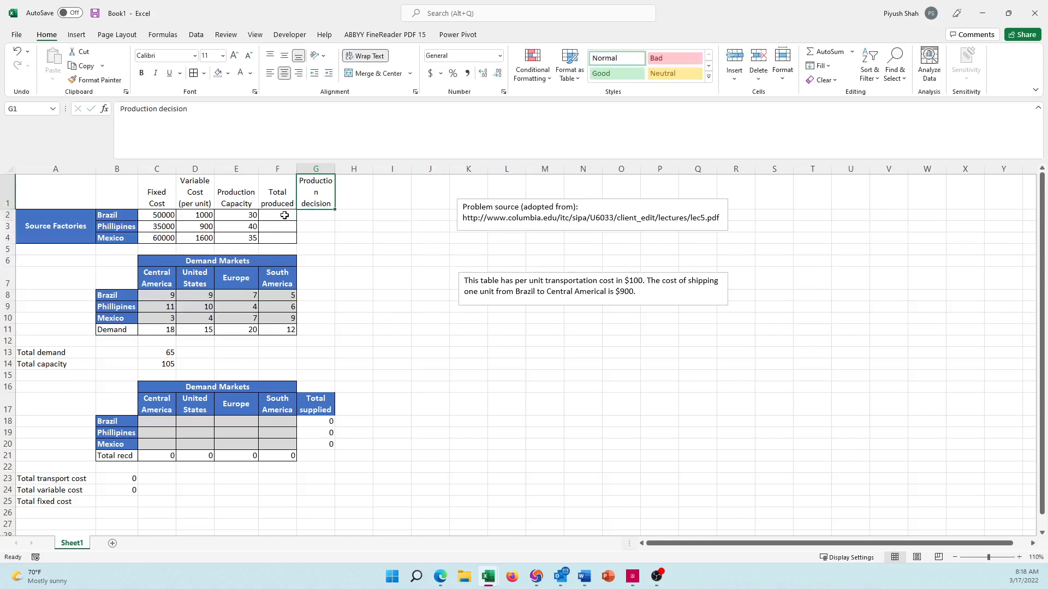
left_click_drag(333, 168, 337, 167)
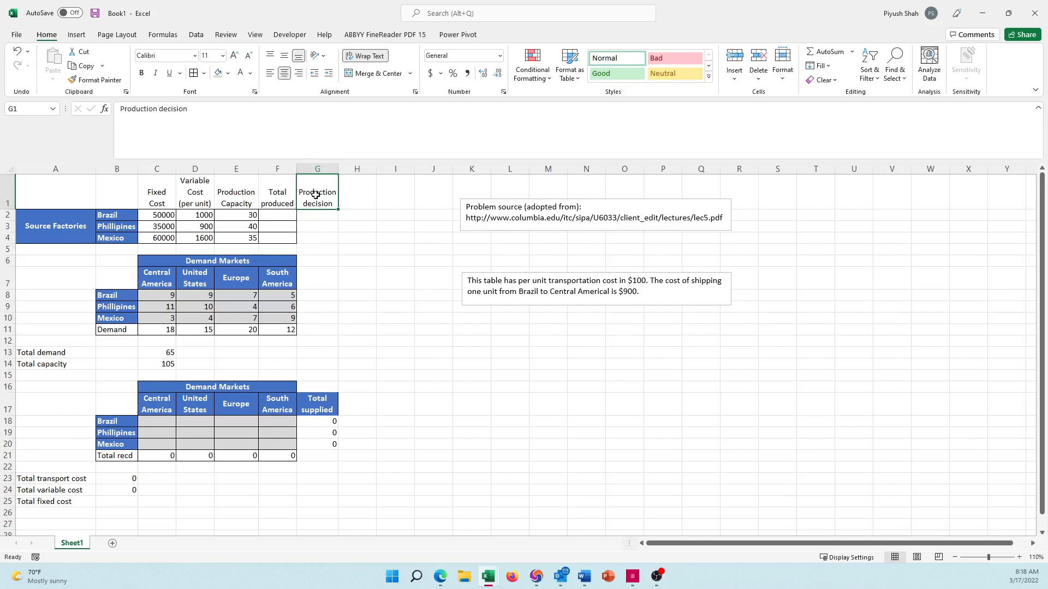
- Calculate the total fixed cost in cell B25 as the SUMPRODUCT of the production decisions G2:G4 and the fixed costs C2:C4
left_click(121, 502)
double_click(121, 503)
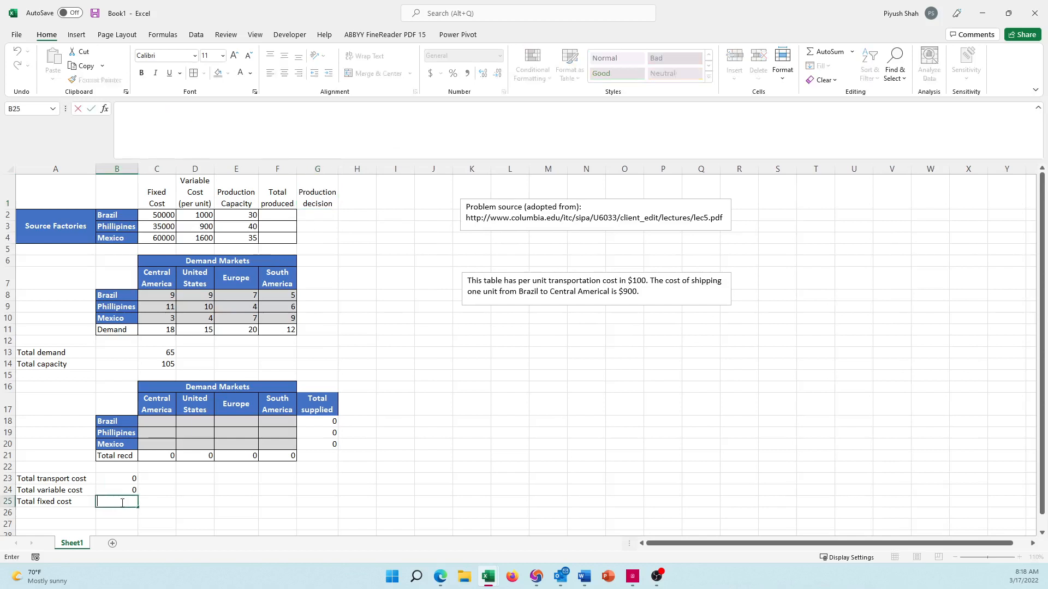
type("=s")
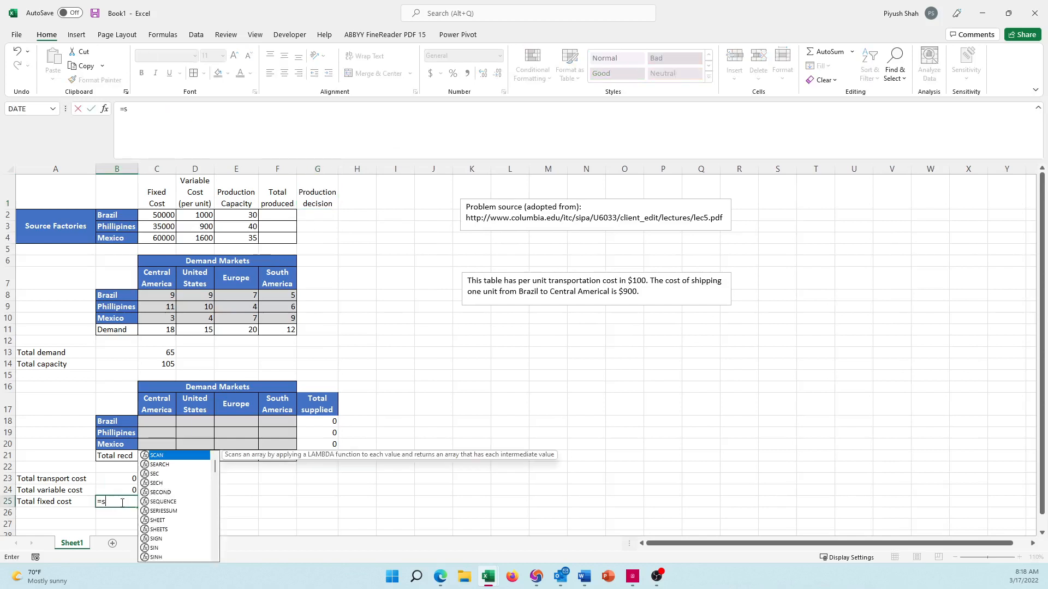
type("umpriduct(")
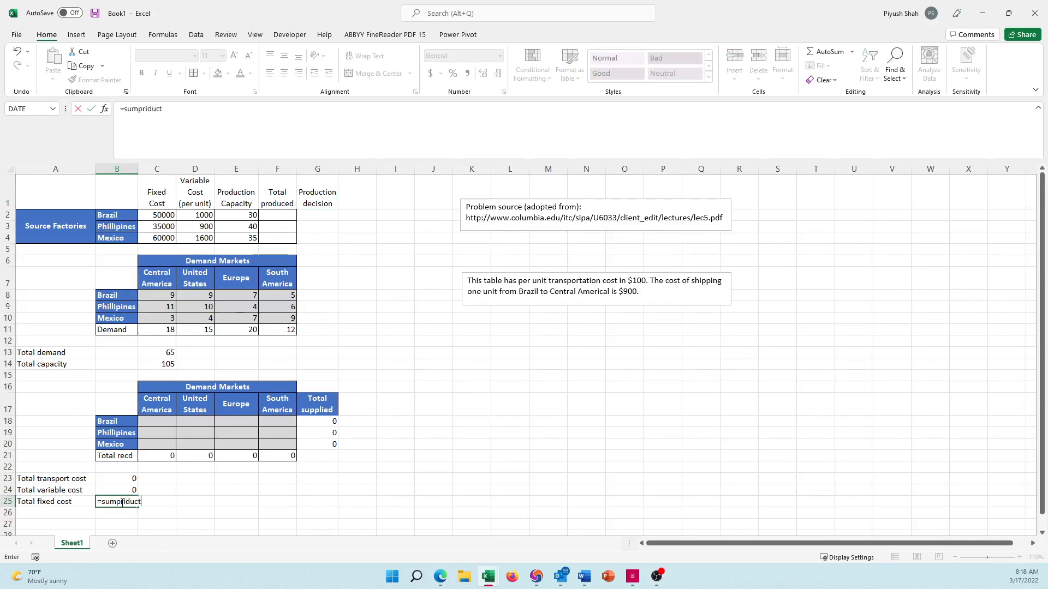
key("BackSpace")
key("BackSpace")
key("BackSpace")
key("BackSpace")
key("BackSpace")
key("BackSpace")
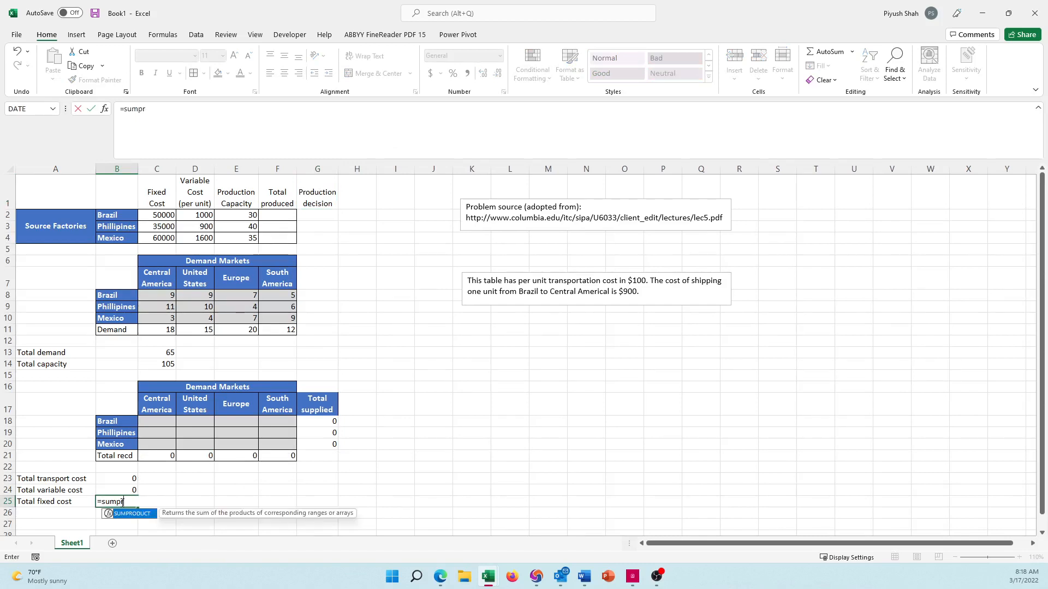
type("oduct(")
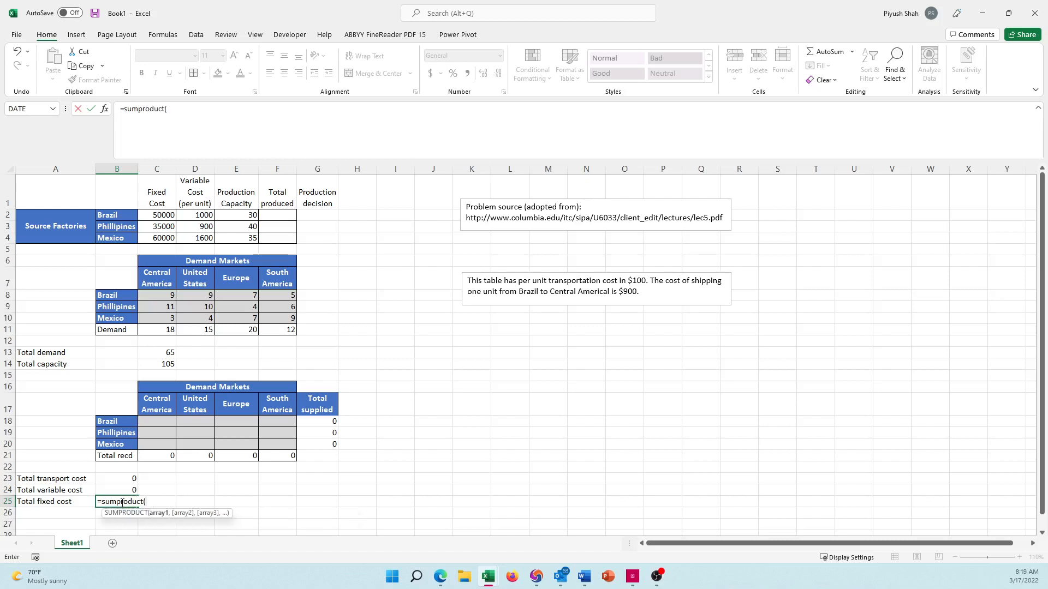
key("Up")
key("Up")
key("Up")
key("Up")
key("Up")
key("Up")
key("Up")
key("Up")
key("Up")
key("Up")
key("Up")
key("Up")
key("Up")
key("Up")
key("Up")
key("Up")
key("Up")
key("Up")
key("Up")
key("Up")
key("Right")
key("Right")
key("Right")
key("Right")
key("Right")
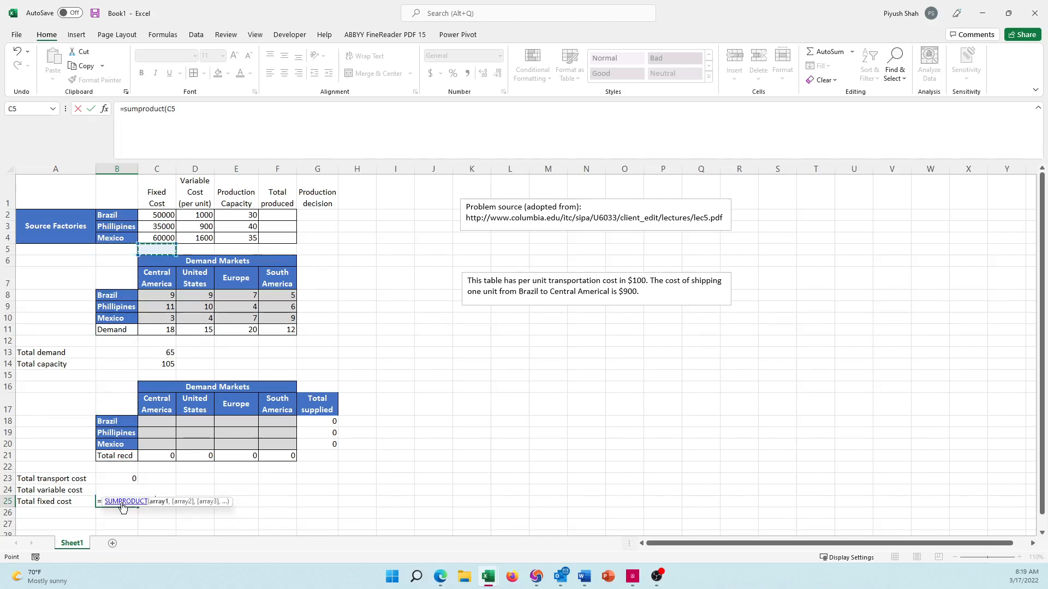
key("Right")
key("Up")
key("Up")
key("Up")
key("Left")
key("Up")
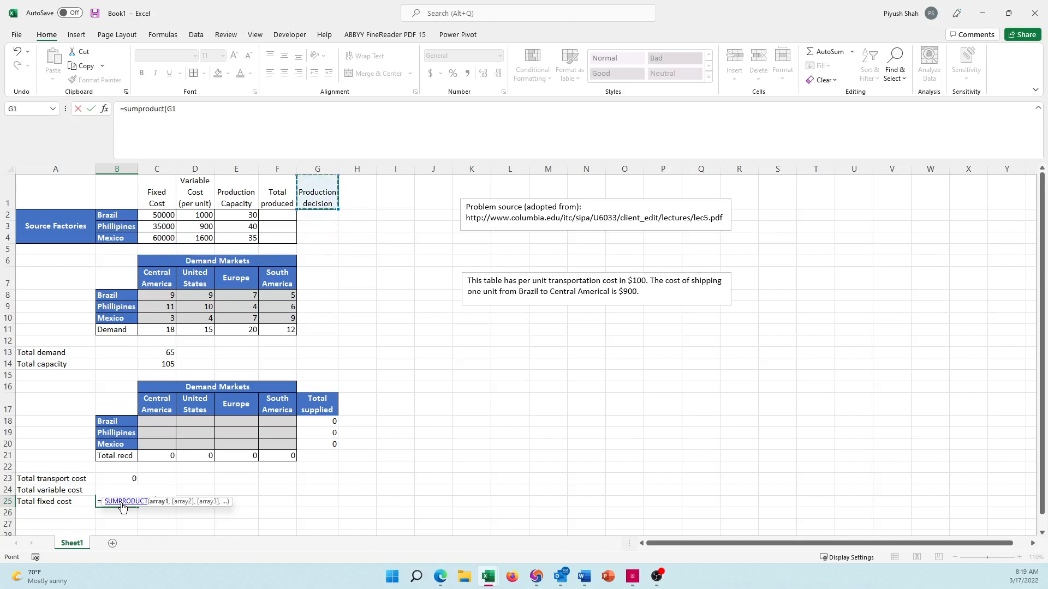
key("Down")
key("shift+Down")
key("shift+Down")
type(",")
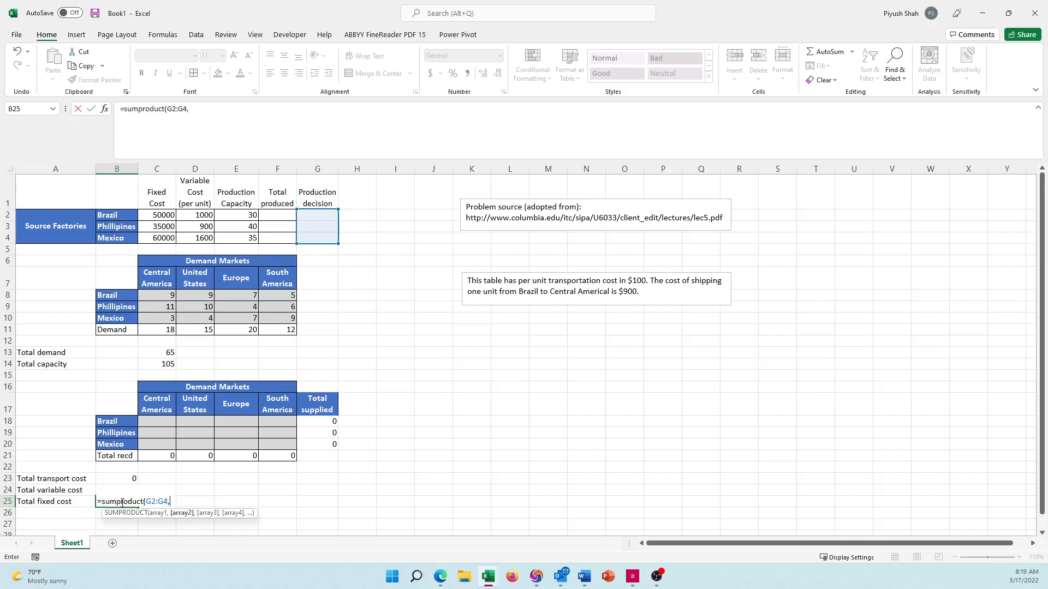
key("Left")
key("Up")
key("Up")
key("Up")
key("Up")
key("Up")
key("Up")
key("Up")
key("Up")
key("Up")
key("Up")
key("Up")
key("Up")
key("Up")
key("Up")
key("Up")
key("Up")
key("Up")
key("Up")
key("Up")
key("Up")
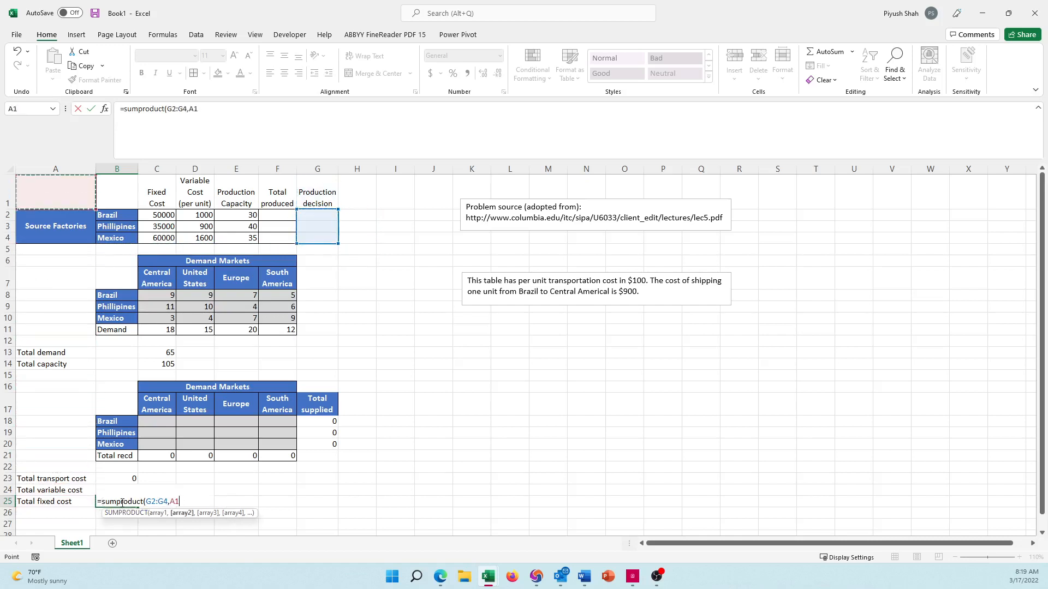
key("Right")
key("Right")
key("Down")
key("shift+Down")
key("shift+Down")
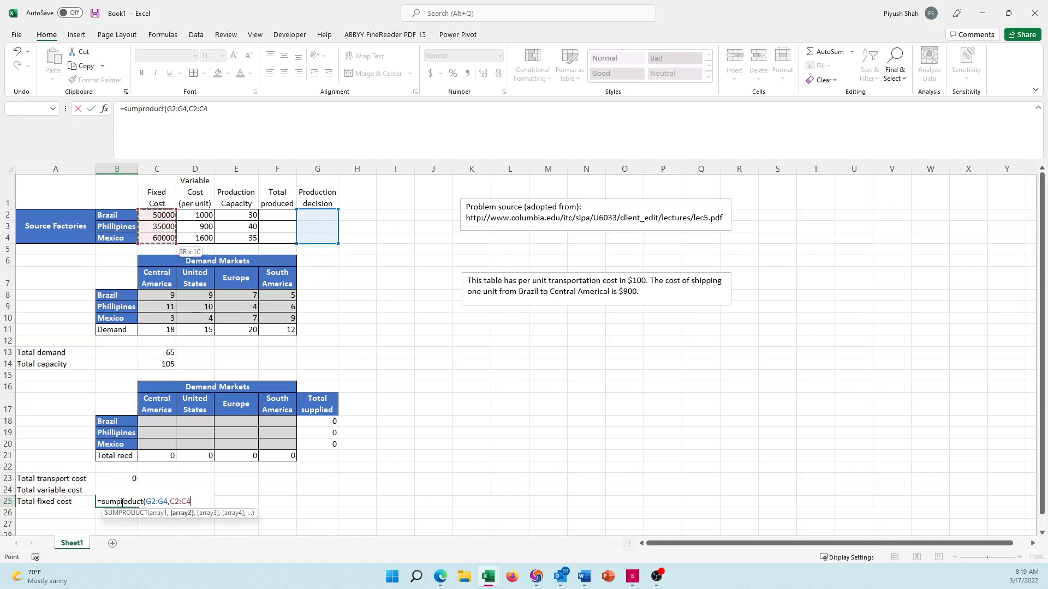
type(")")
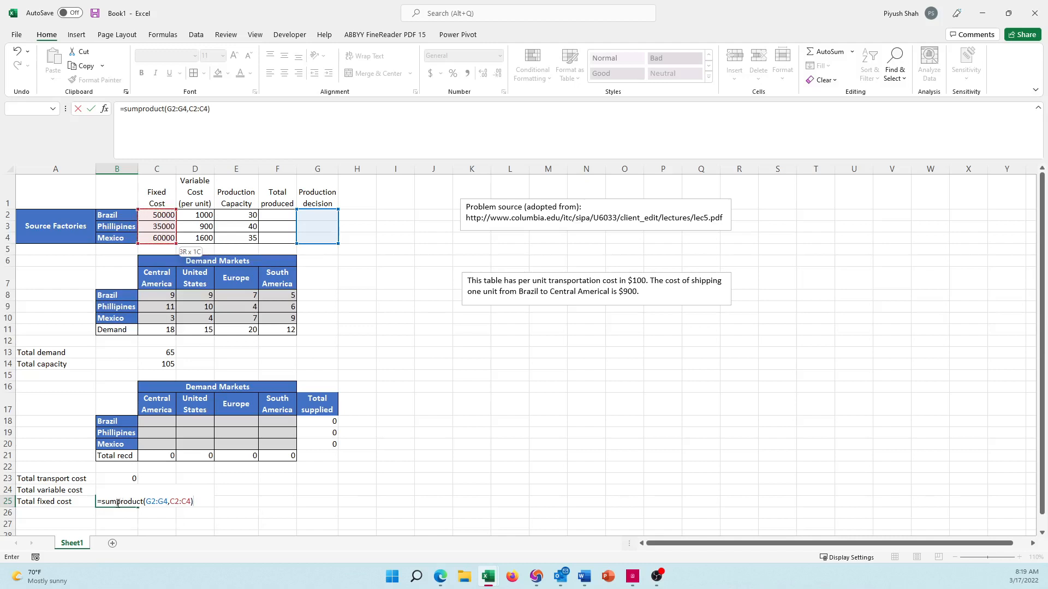
key("Return")
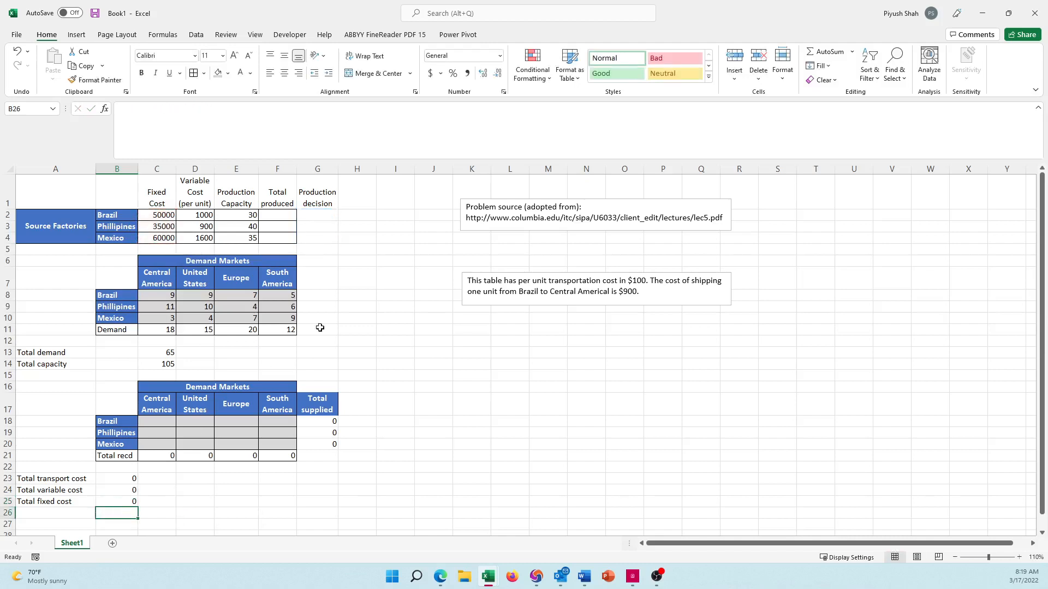
- Apply all borders to the production decision cells G2:G4
left_click_drag(324, 215, 325, 238)
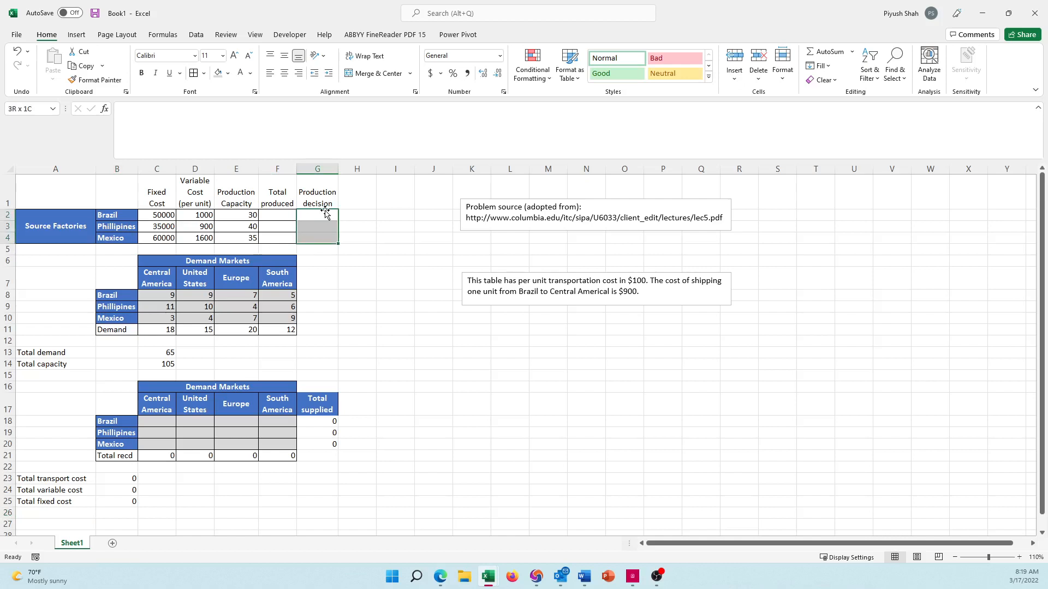
left_click(193, 73)
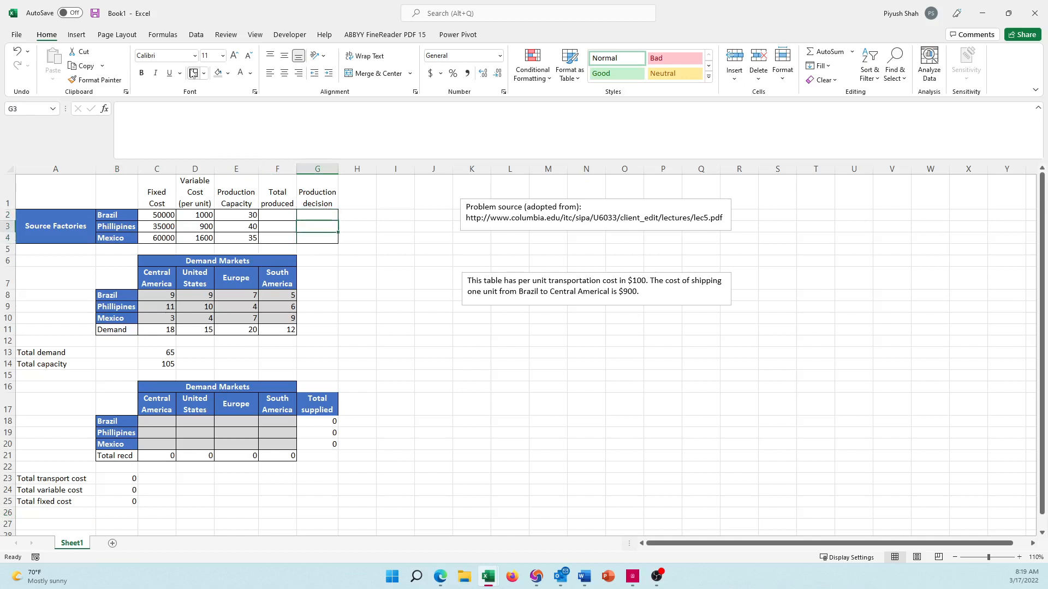
- Test the total fixed cost with production decisions of 1 in G2, 0 in G3 and 1 in G4, and clear the test values
type("1")
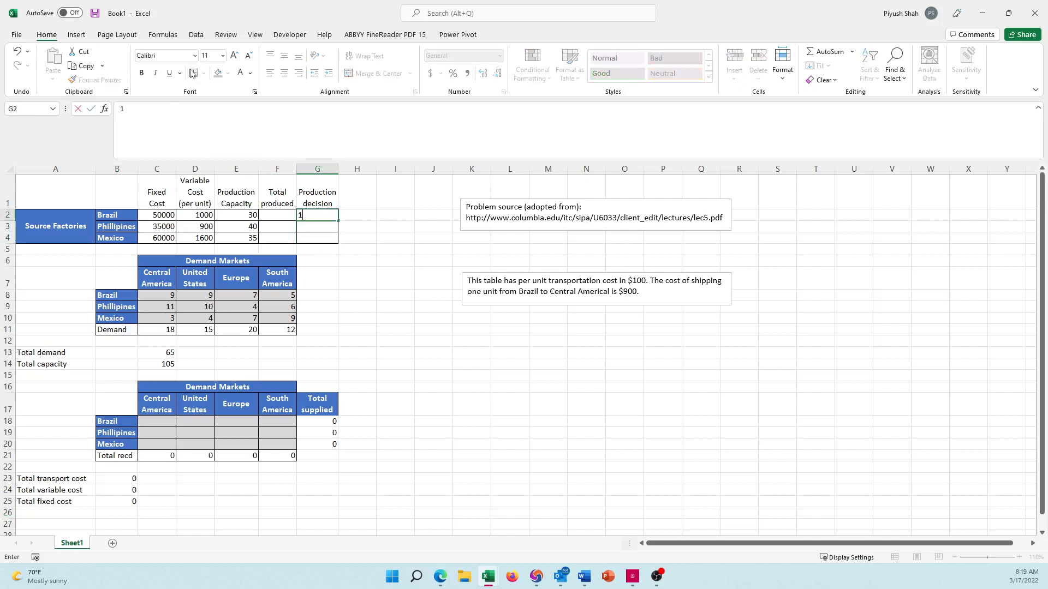
key("Return")
key("Return")
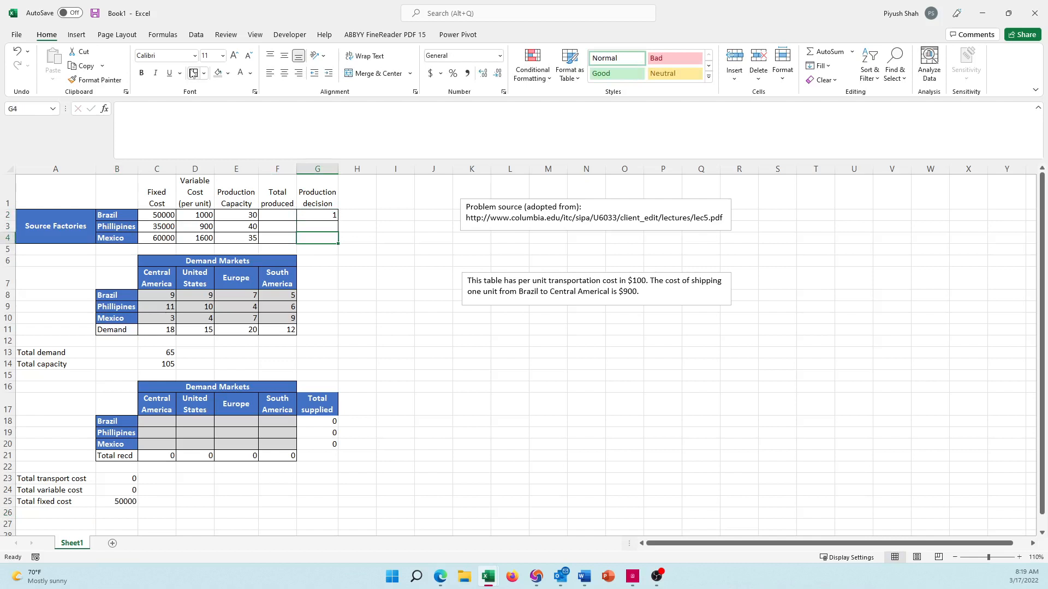
type("1")
key("Up")
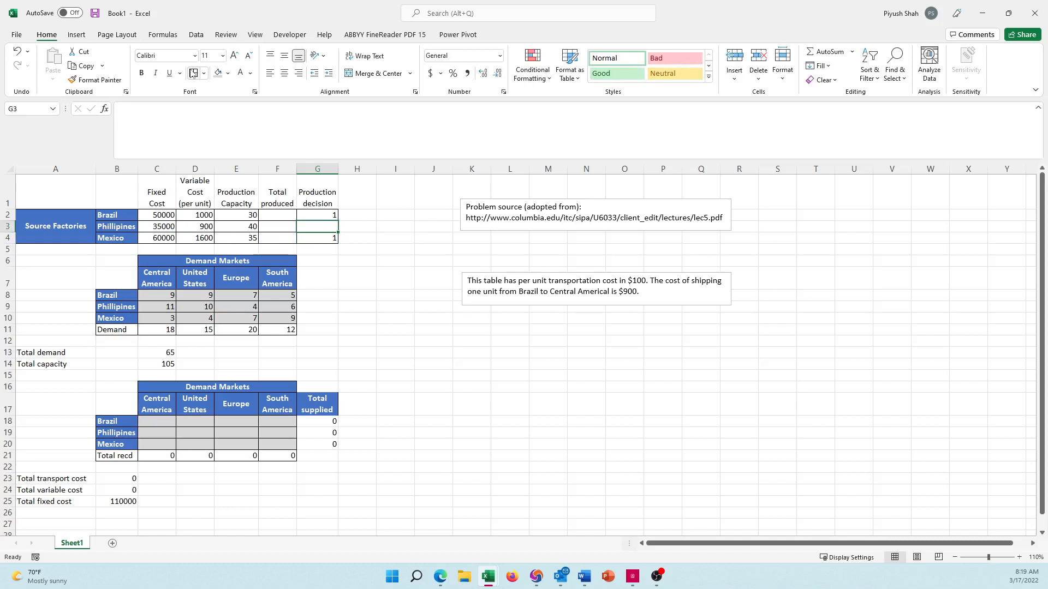
type("0")
key("Return")
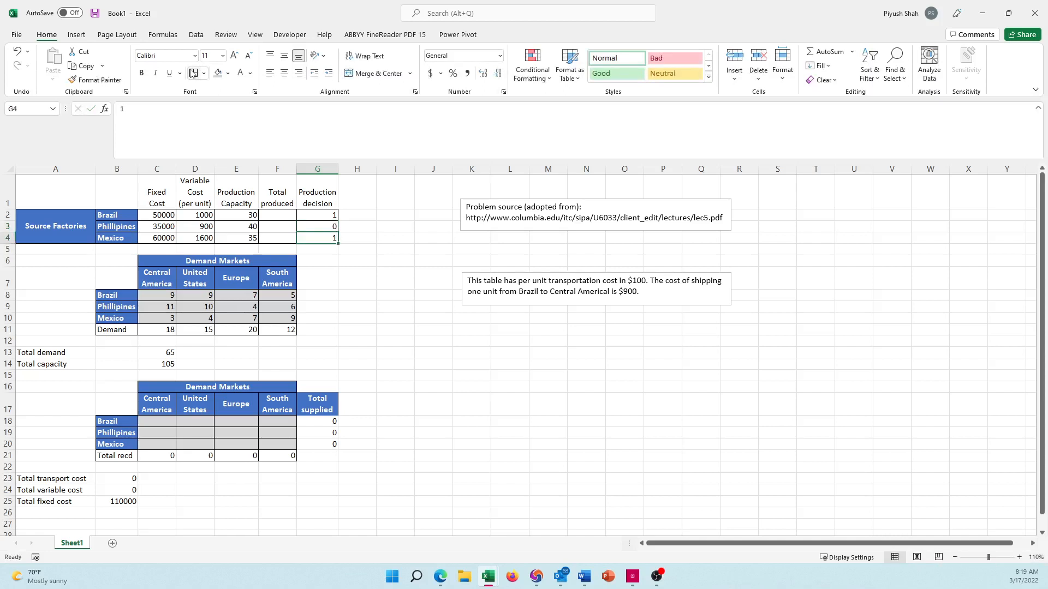
key("Up")
key("Up")
key("shift+Down")
key("shift+Down")
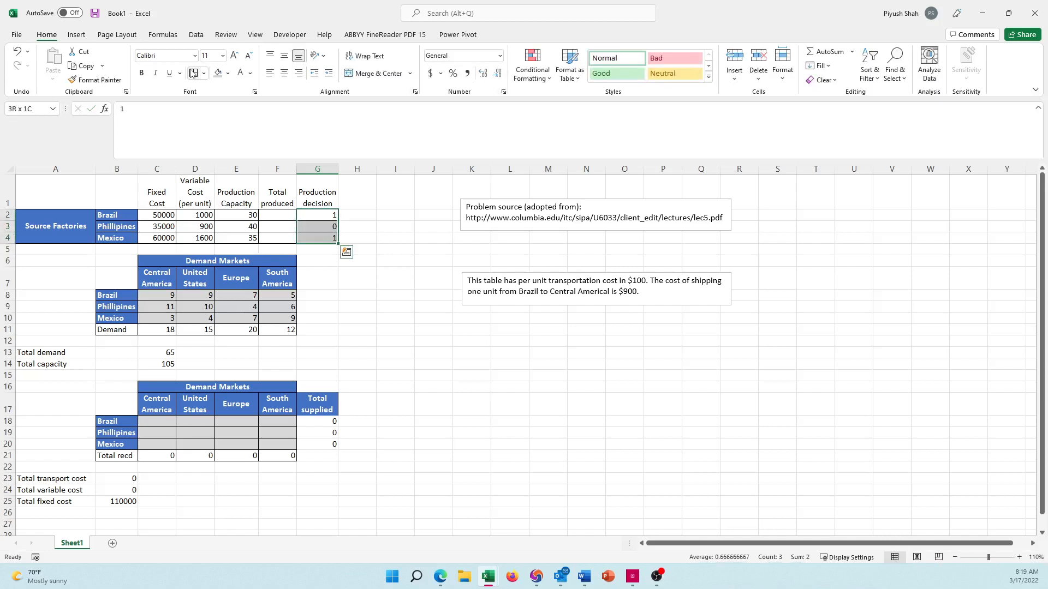
key("Delete")
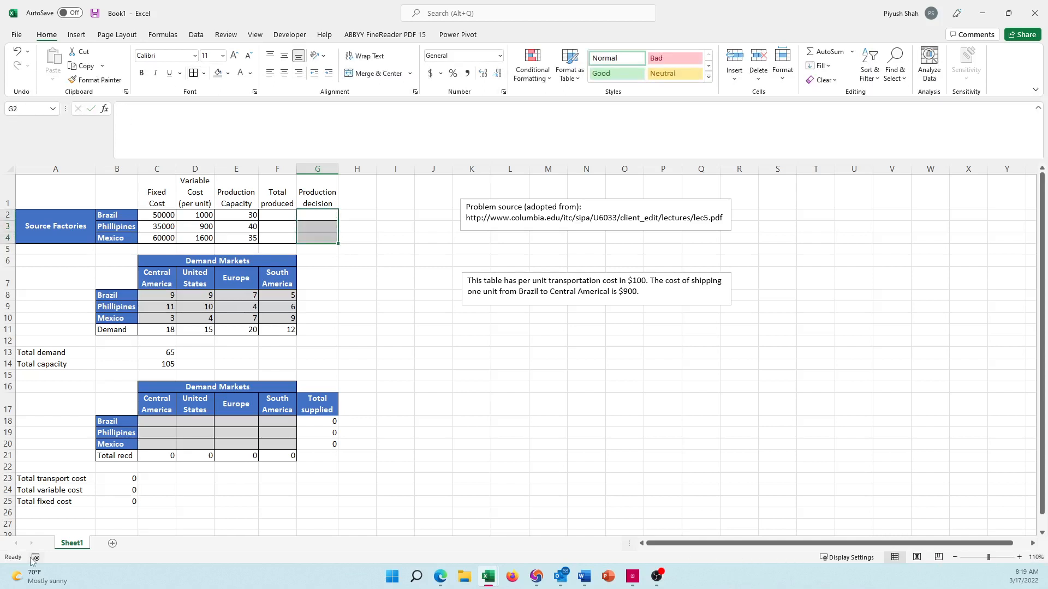
- Label cell A26, below the total fixed cost label, as "Total Cost"
left_click(42, 518)
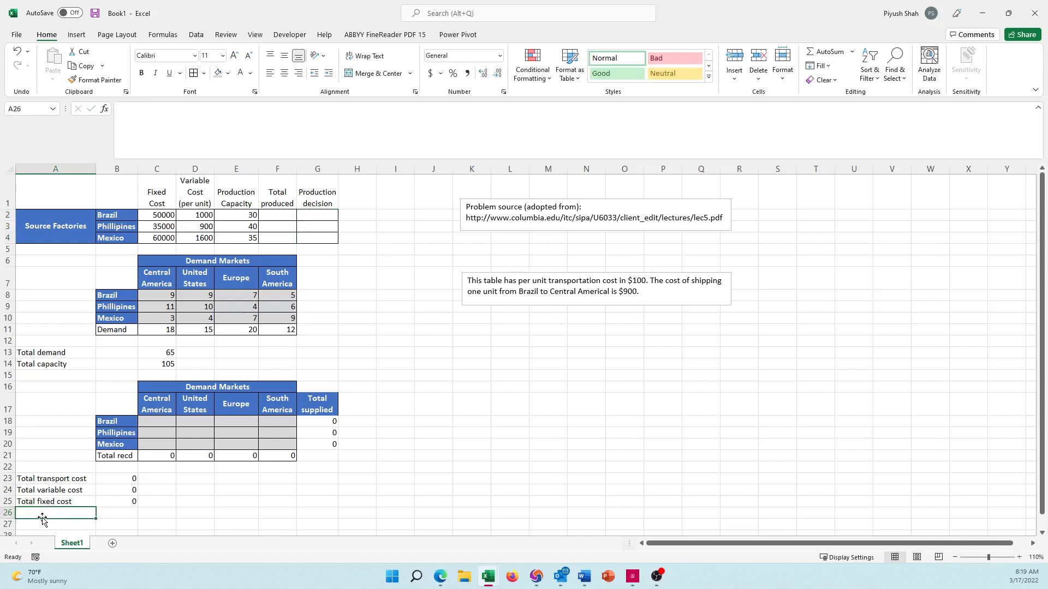
type("Total Cos")
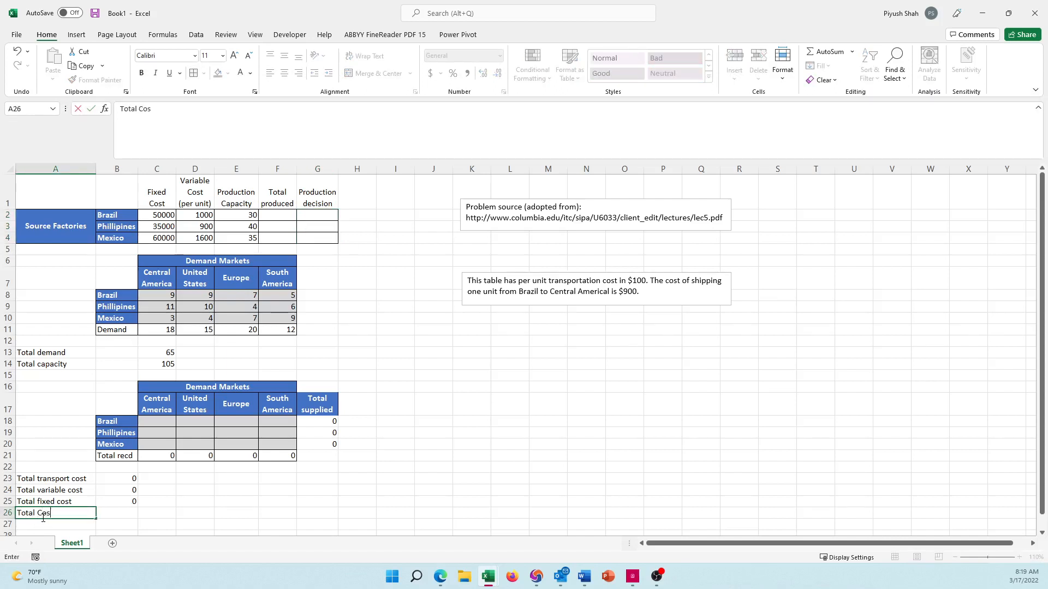
type("t")
key("Tab")
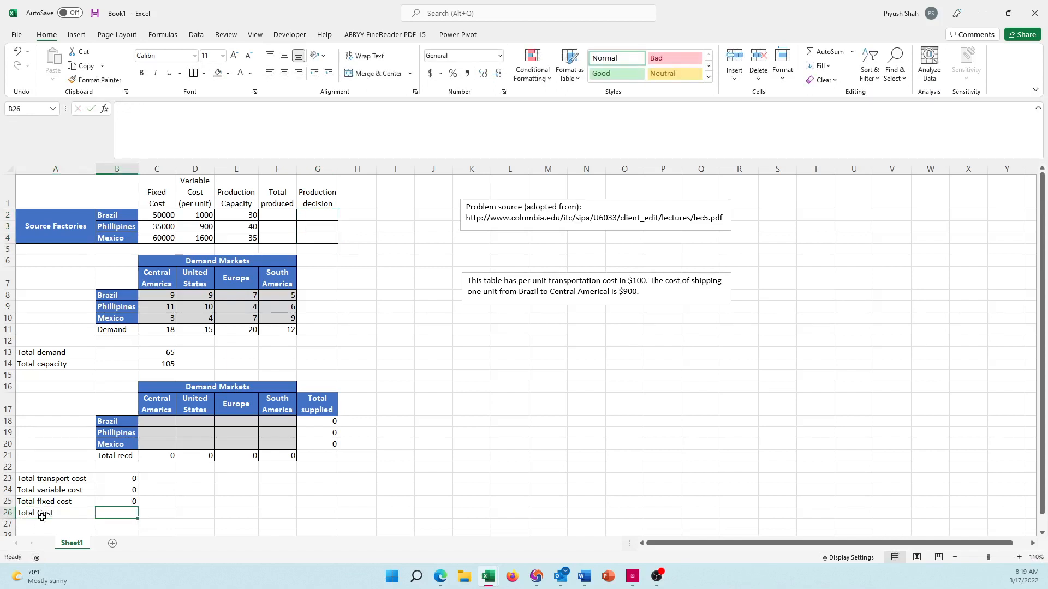
- Calculate the total cost in cell B26 as the SUM of the transport, variable and fixed costs in B23:B25
type("=sum(")
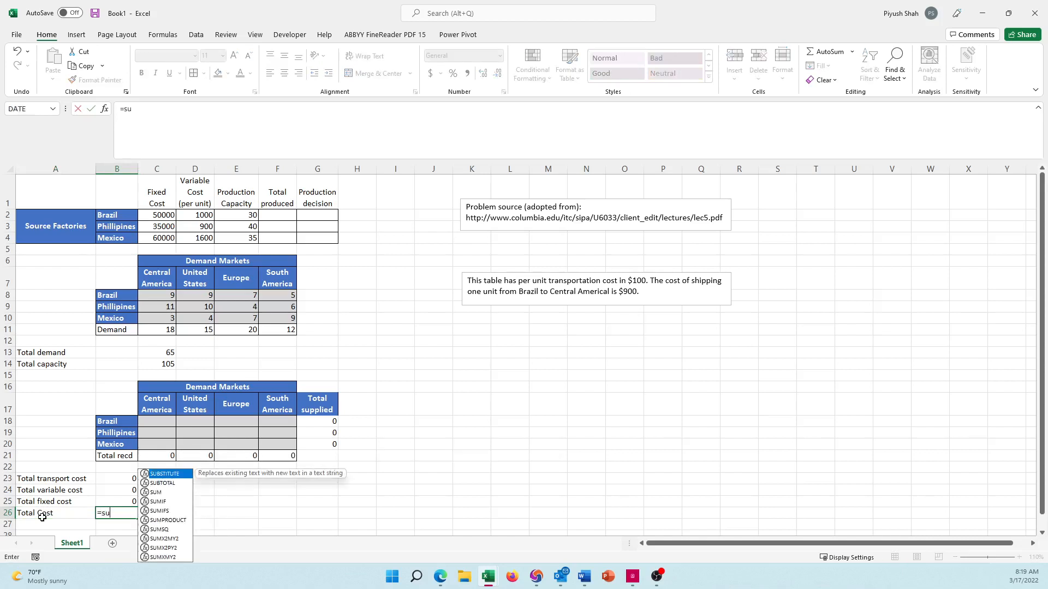
key("Up")
key("Up")
key("Up")
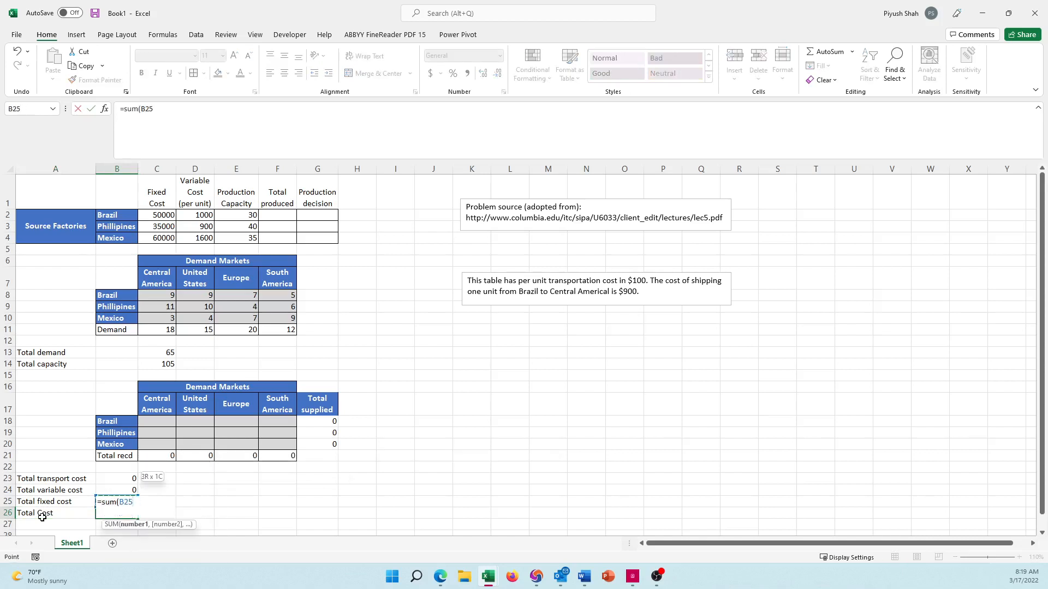
key("shift+Down")
key("shift+Down")
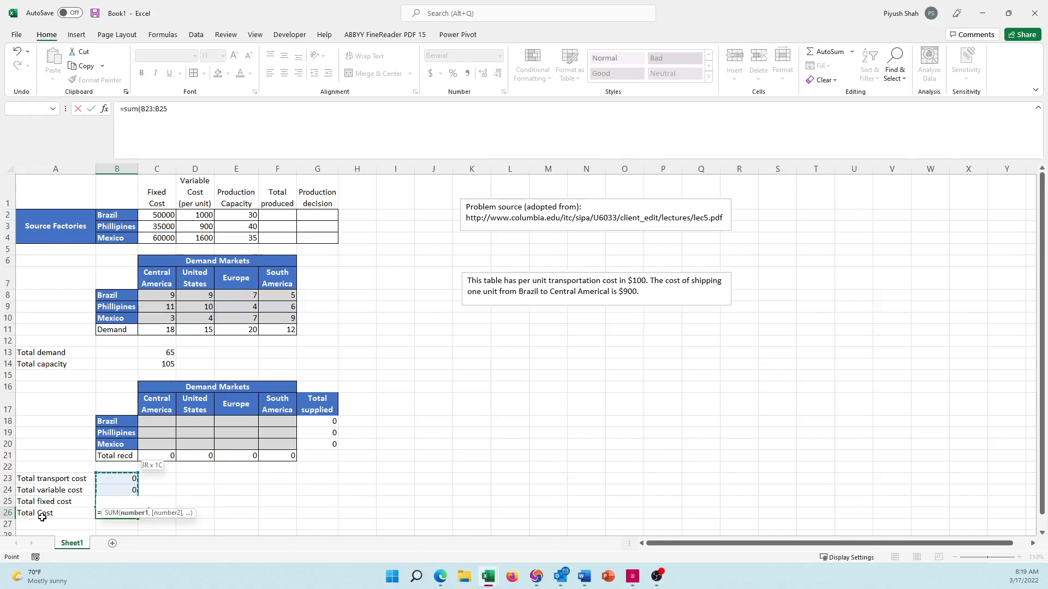
type(")")
key("Return")
key("Up")
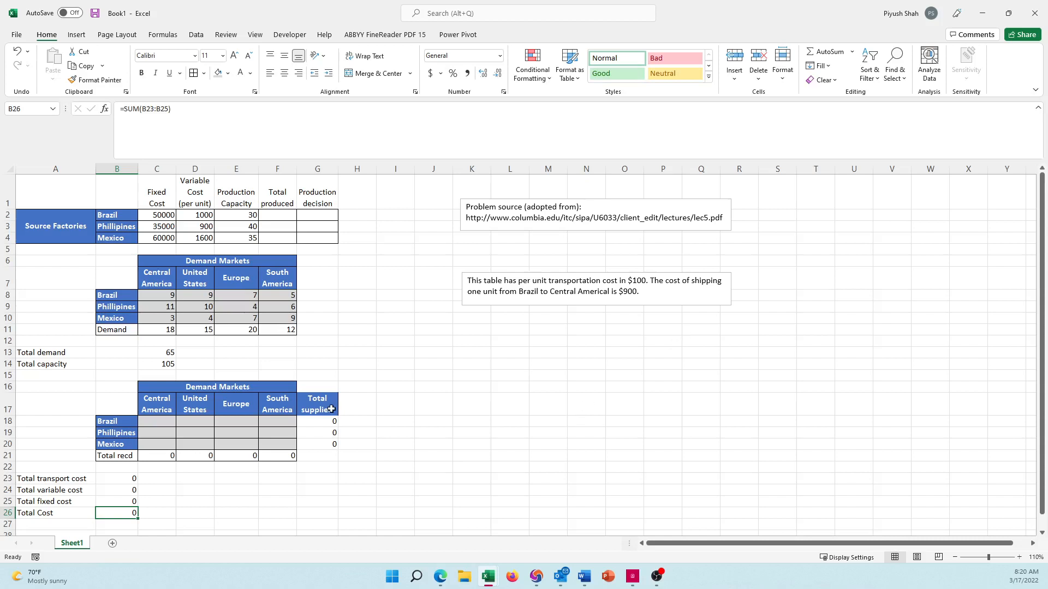
- Apply all borders to the "Total supplied" header and its three values in G17:G20
left_click_drag(320, 412, 318, 432)
key("shift+Down")
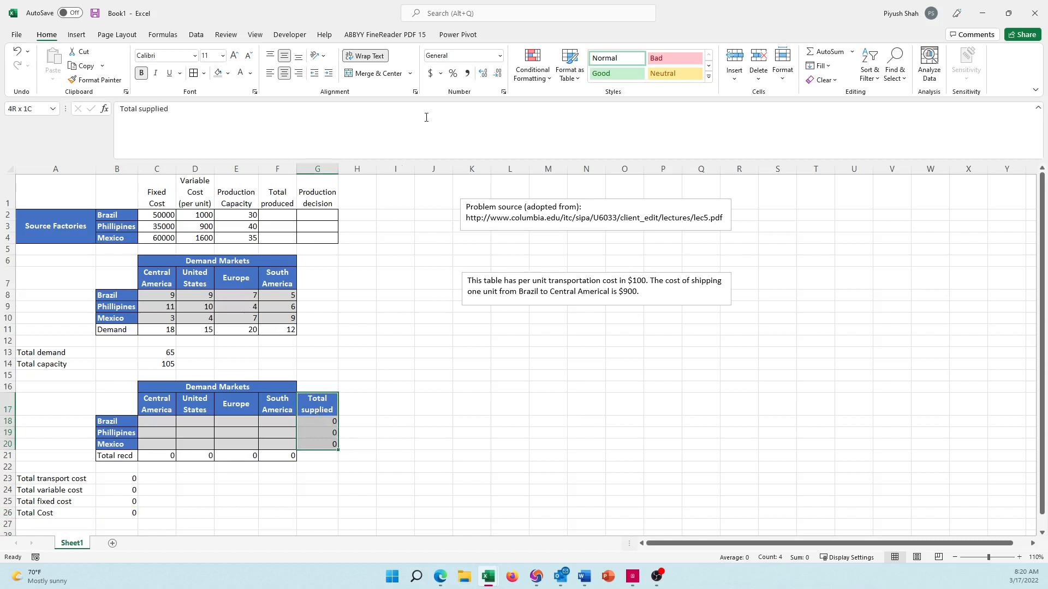
left_click(193, 72)
left_click(361, 307)
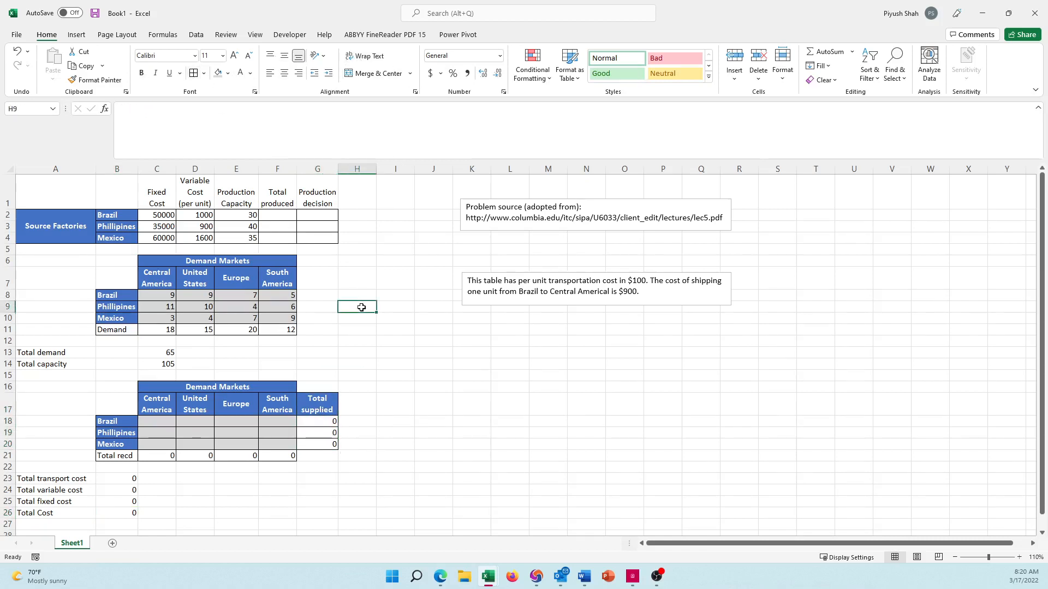